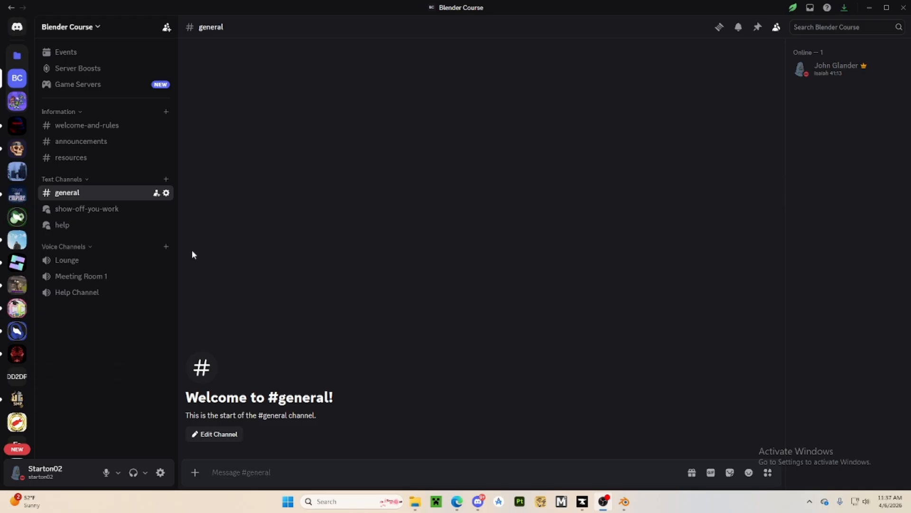
Look through the Blender Course server's announcements, resources and general channels, reading the Blender and Cura download posts
left_click(94, 142)
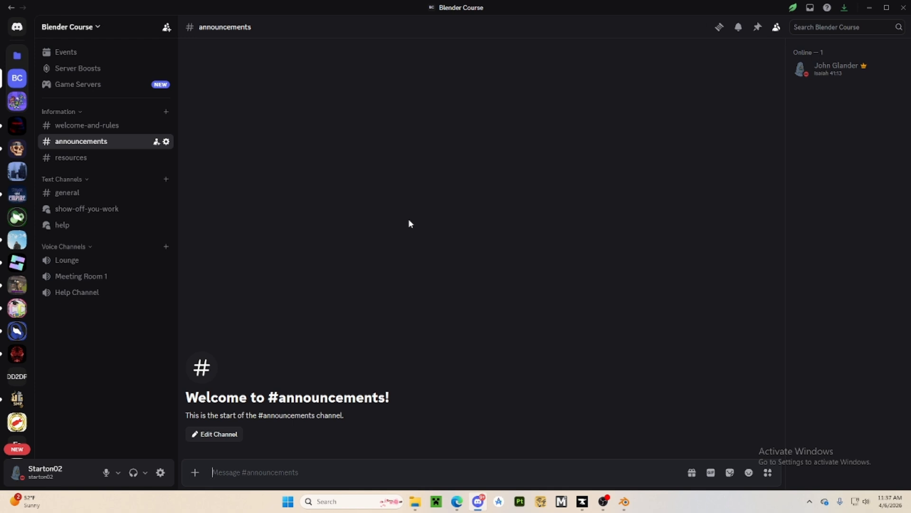
left_click(99, 158)
scroll(190, 162, "up", 3)
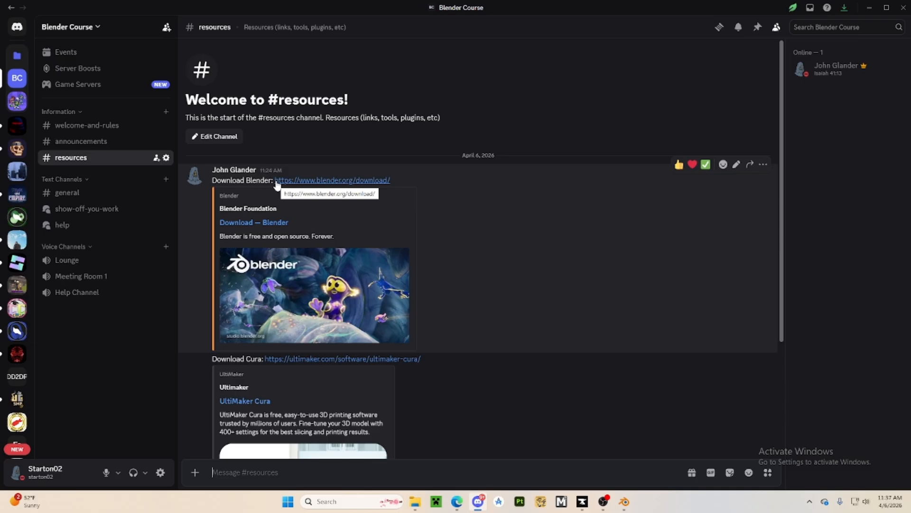
scroll(272, 256, "down", 3)
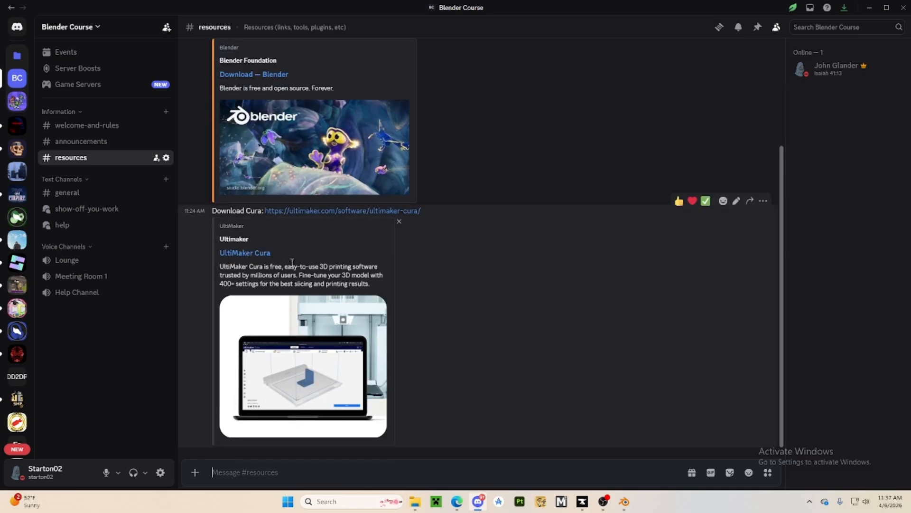
scroll(292, 262, "up", 1)
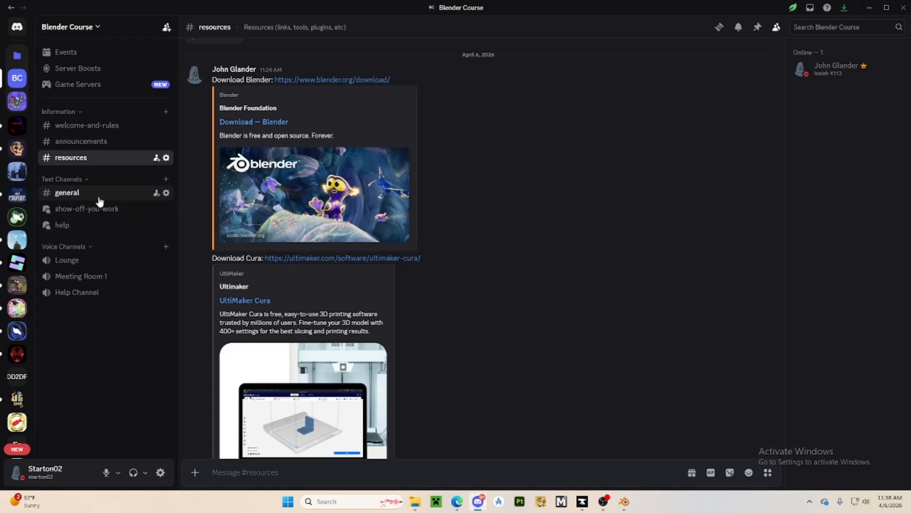
left_click(97, 194)
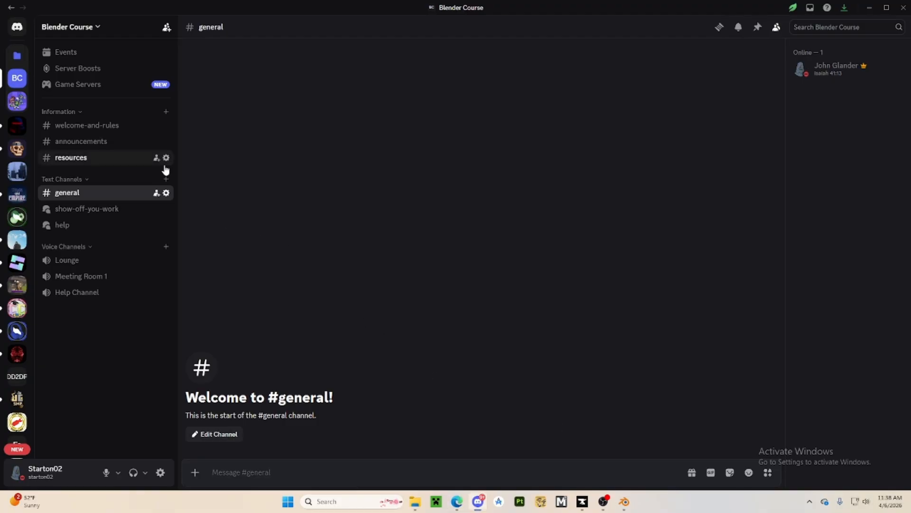
Start downloading the Blender 5.1 Windows installer through the resources channel's Blender link in the browser, and cancel the download
left_click(107, 157)
left_click(321, 180)
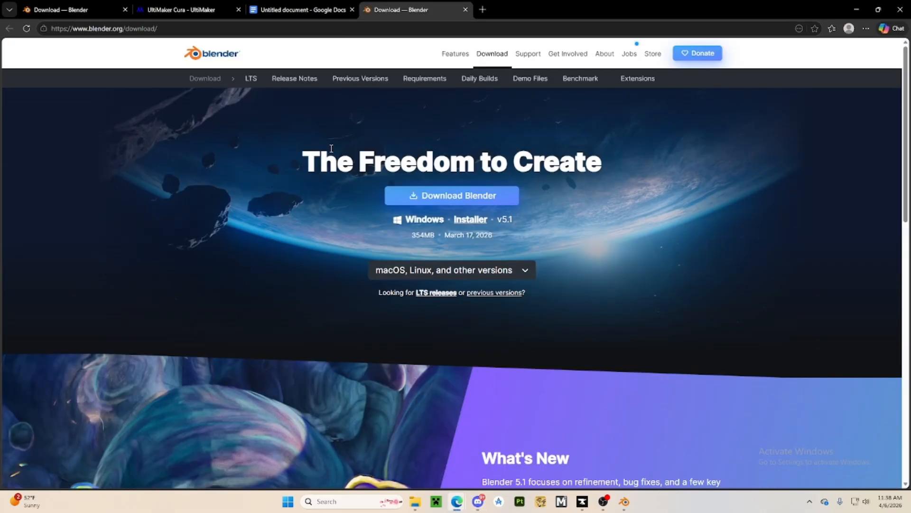
left_click(416, 198)
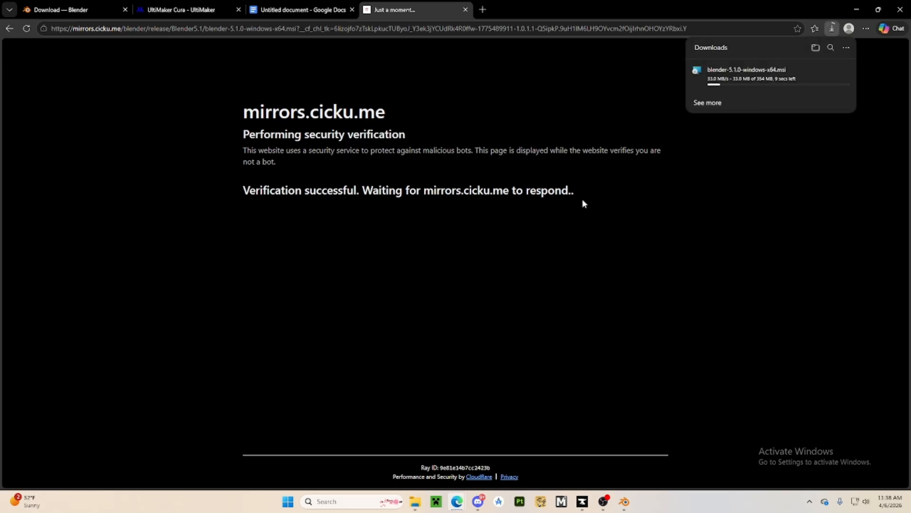
left_click(846, 70)
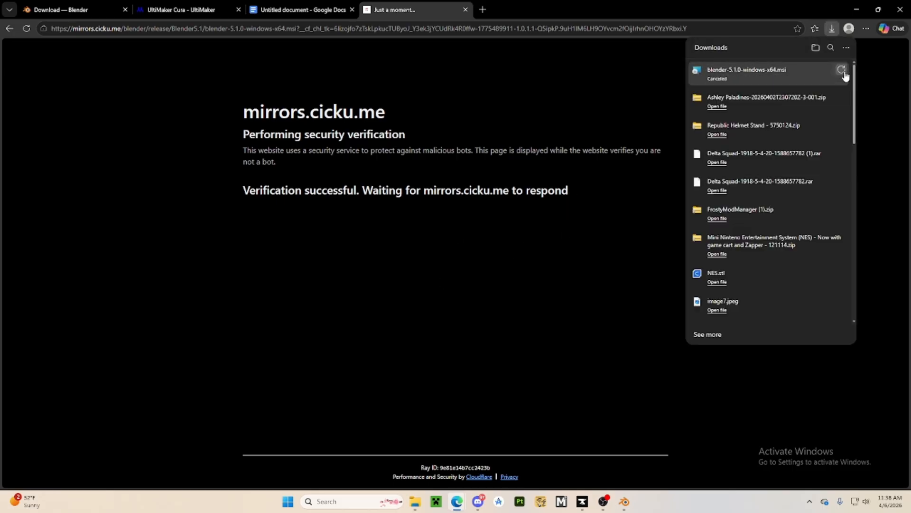
left_click(608, 143)
Close the untitled Google Docs tab and the installer mirror tab, leaving the UltiMaker Cura page in view
mouse_move(276, 4)
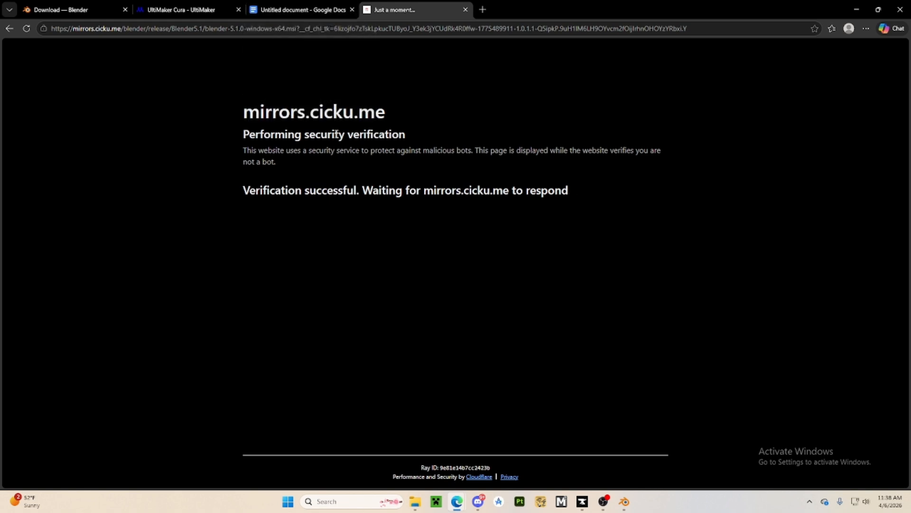
left_click(352, 9)
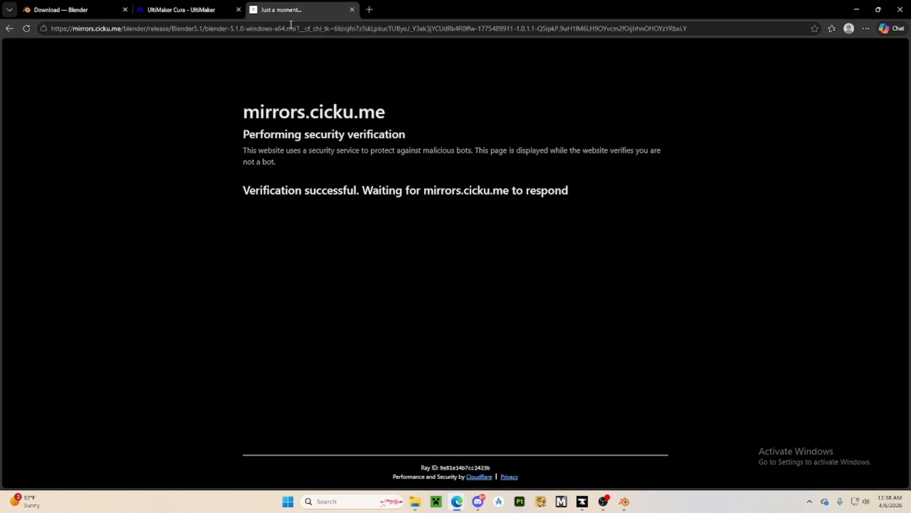
left_click(232, 15)
left_click(351, 9)
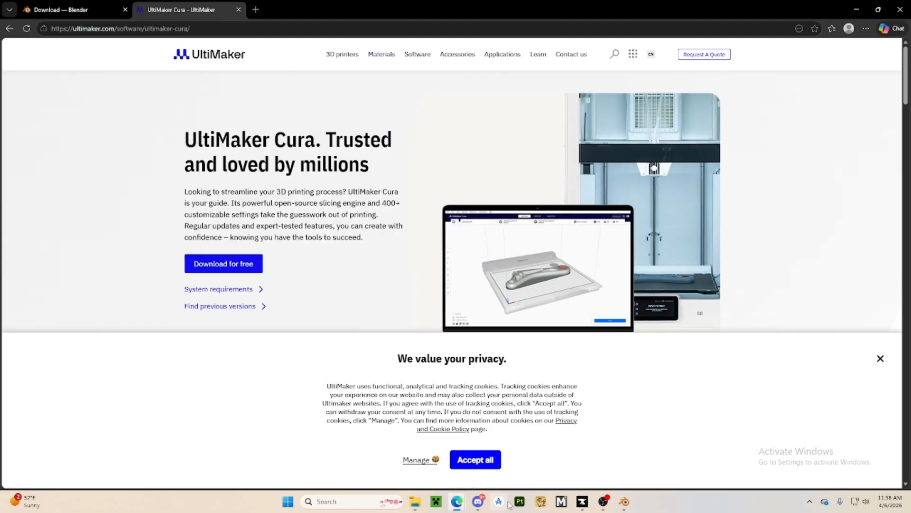
Check the Cura download link in Discord's resources channel, and accept all cookies on the UltiMaker Cura page in the browser
left_click(478, 501)
scroll(219, 241, "down", 3)
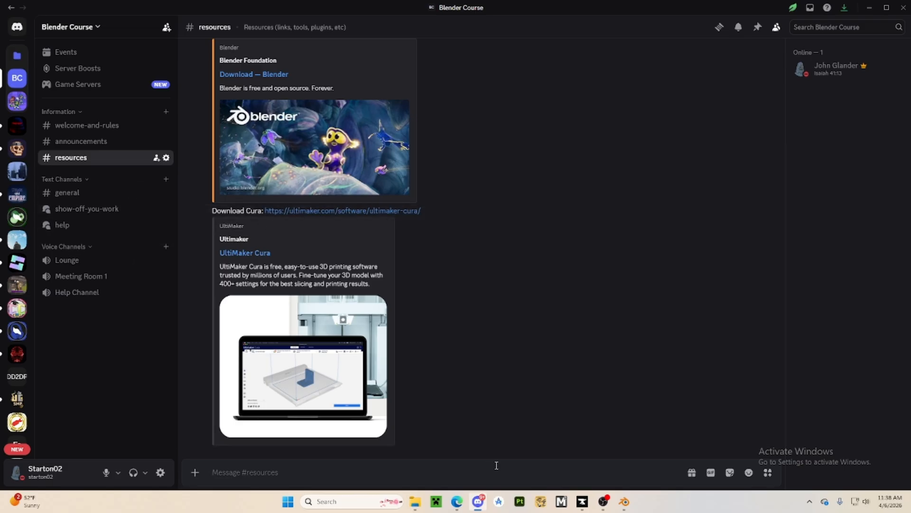
left_click(459, 503)
left_click(490, 458)
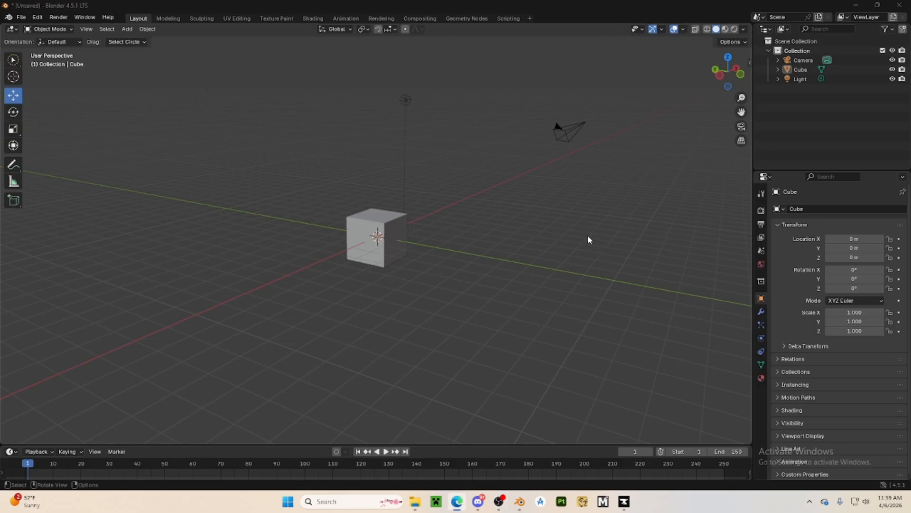
Delete the default light above the cube from the scene
middle_click_drag(561, 204, 377, 225)
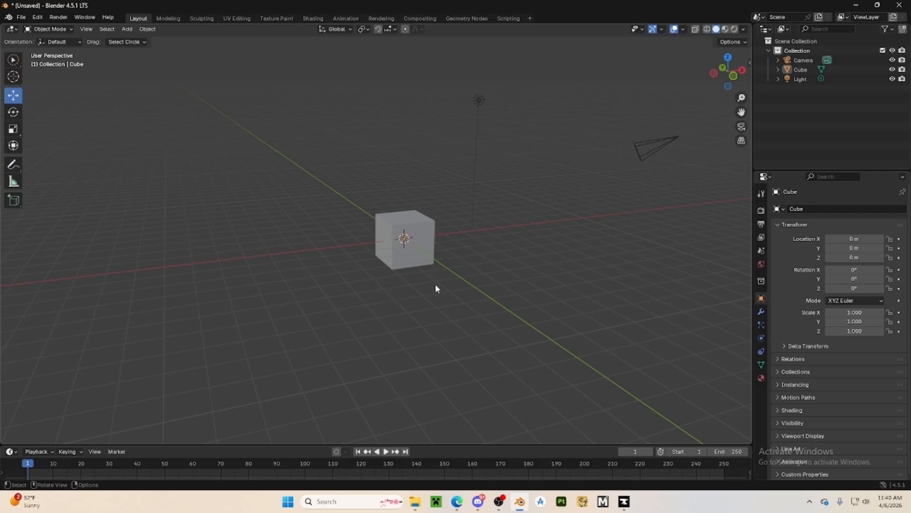
middle_click_drag(436, 286, 424, 291)
left_click(394, 258)
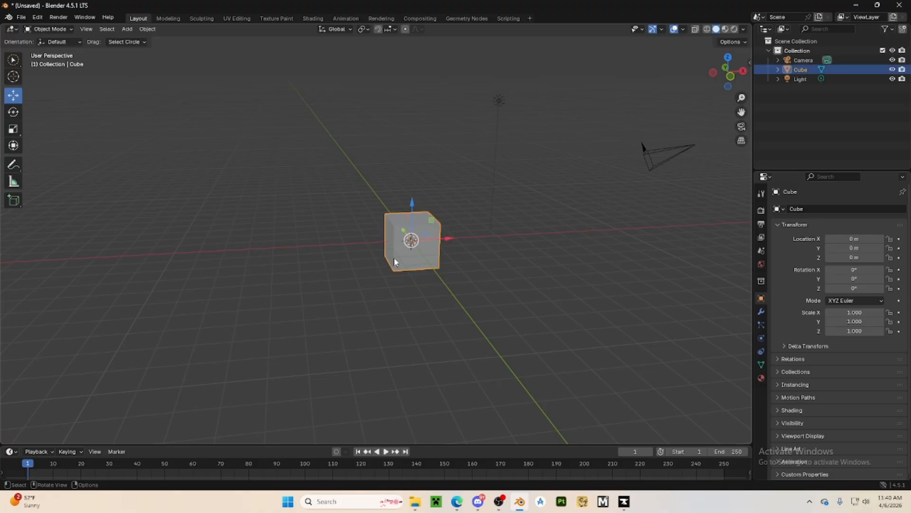
mouse_move(506, 288)
middle_mouse_down()
mouse_move(611, 313)
mouse_move(581, 342)
mouse_move(527, 316)
mouse_move(437, 308)
mouse_move(492, 315)
mouse_move(517, 297)
middle_mouse_up()
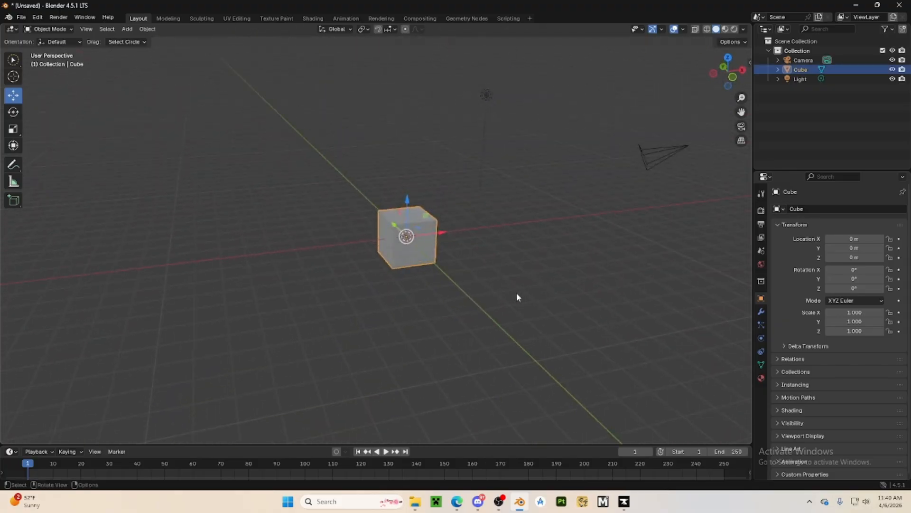
left_click(520, 249)
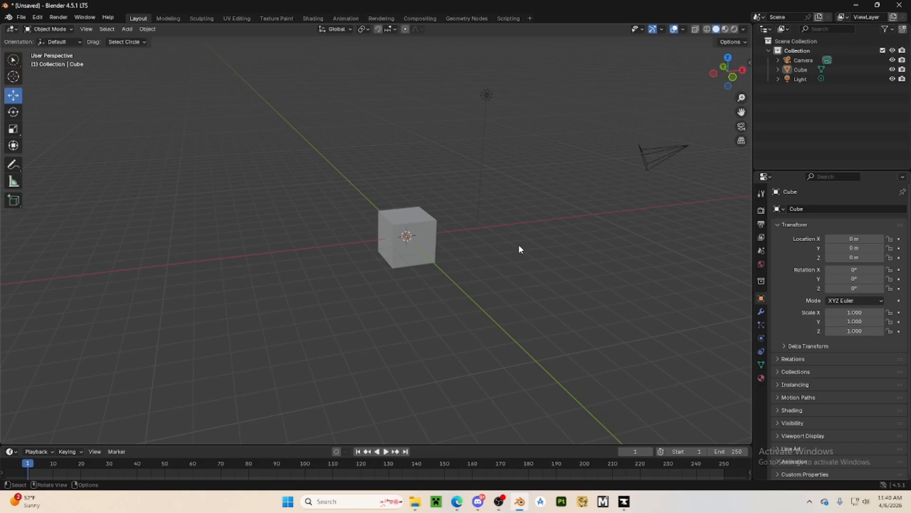
left_click(486, 94)
key("Delete")
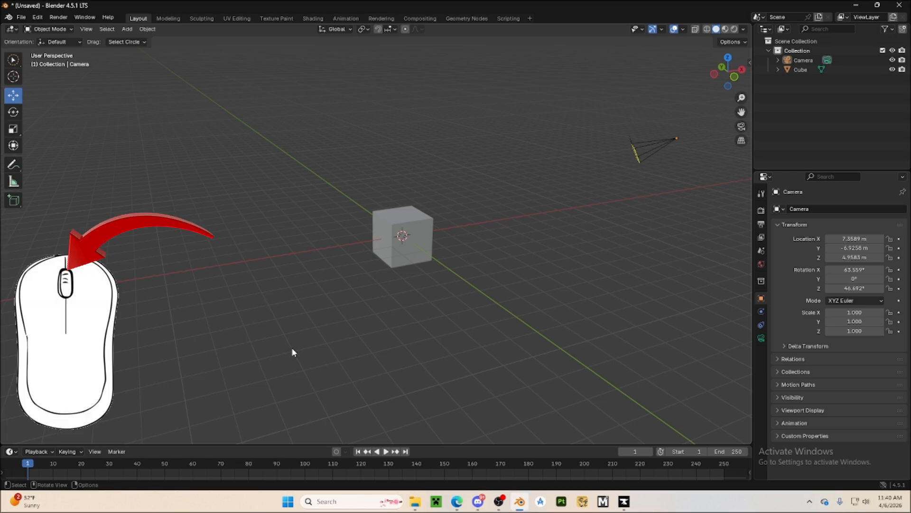
Examine the cube from different angles and distances in the 3D scene
mouse_move(436, 283)
middle_mouse_down()
mouse_move(289, 281)
mouse_move(224, 315)
mouse_move(291, 370)
mouse_move(423, 330)
mouse_move(525, 266)
mouse_move(555, 287)
mouse_move(409, 358)
mouse_move(307, 299)
mouse_move(175, 289)
mouse_move(281, 275)
mouse_move(450, 283)
mouse_move(421, 319)
mouse_move(303, 278)
mouse_move(427, 287)
middle_mouse_up()
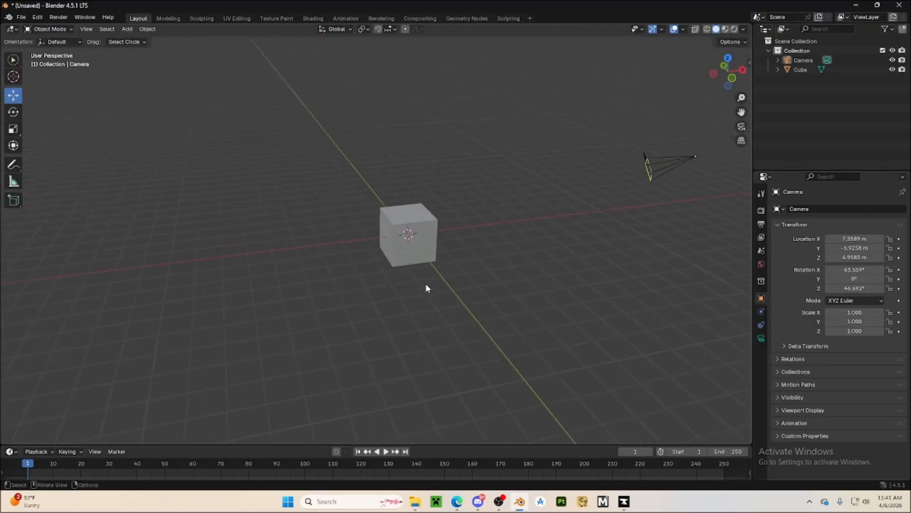
scroll(429, 244, "up", 6)
scroll(430, 242, "down", 6)
scroll(430, 237, "up", 3)
scroll(431, 237, "down", 3)
scroll(431, 240, "up", 3)
middle_click_drag(432, 241, 480, 276)
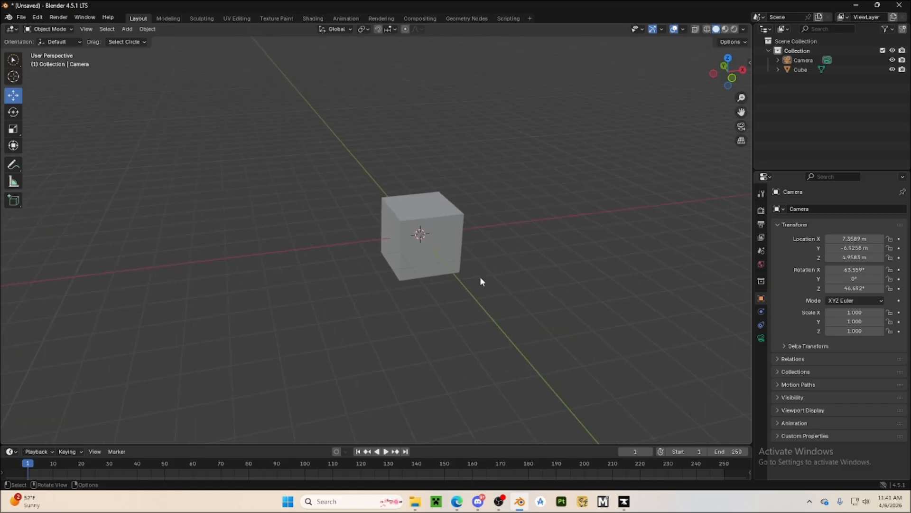
right_click(480, 280)
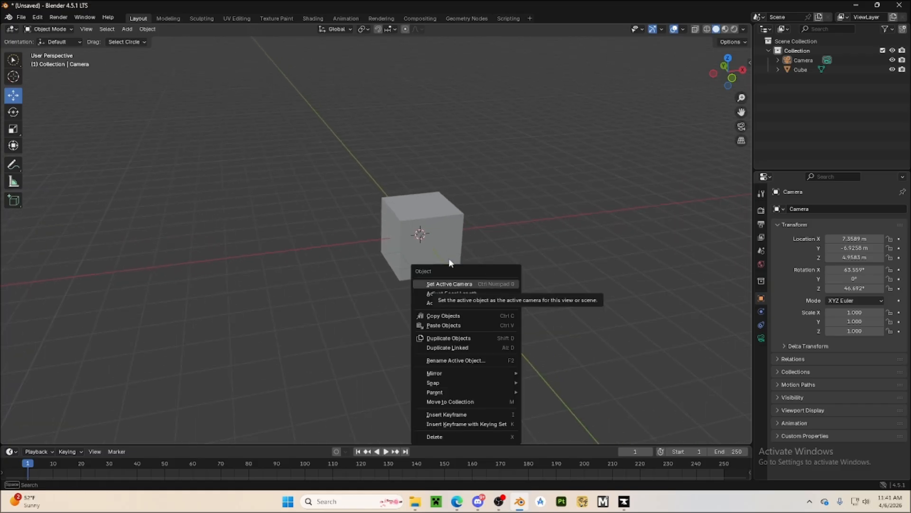
left_click(489, 230)
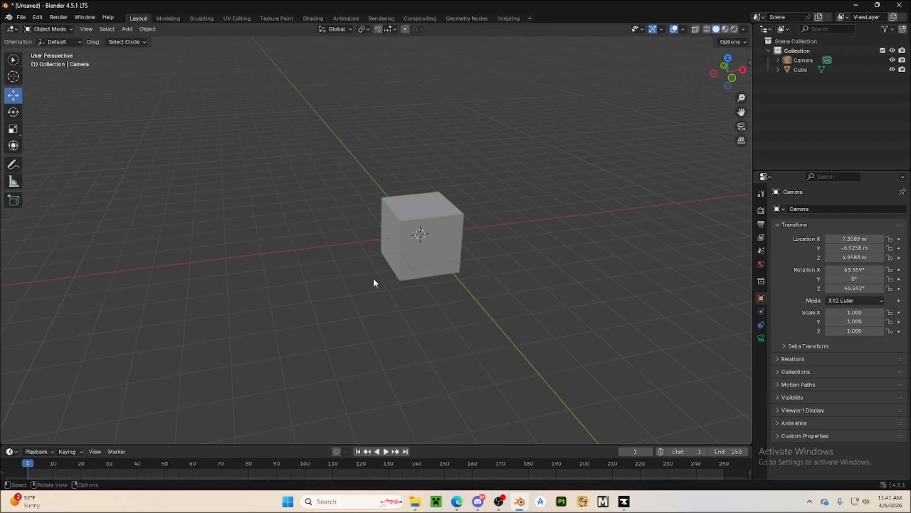
Select the cube with Circle Select, leave the selection mode and deselect the cube
key("c")
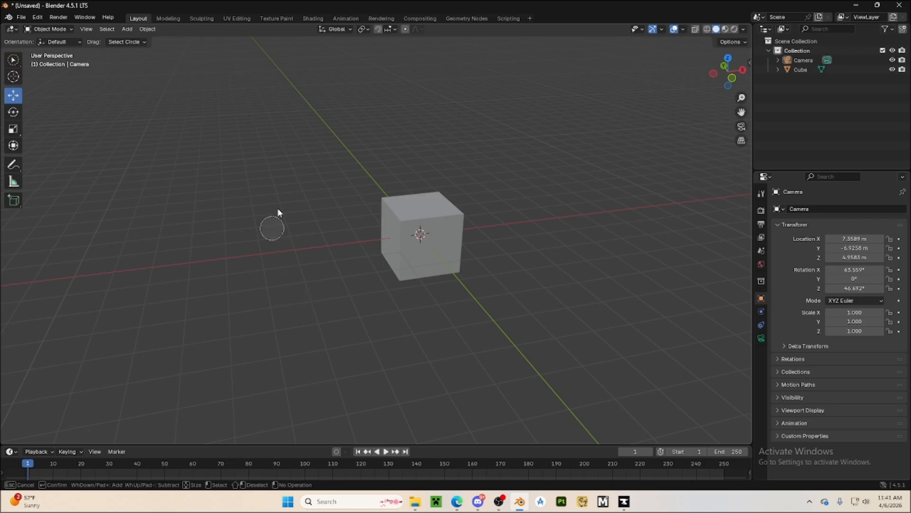
left_click_drag(512, 197, 317, 197)
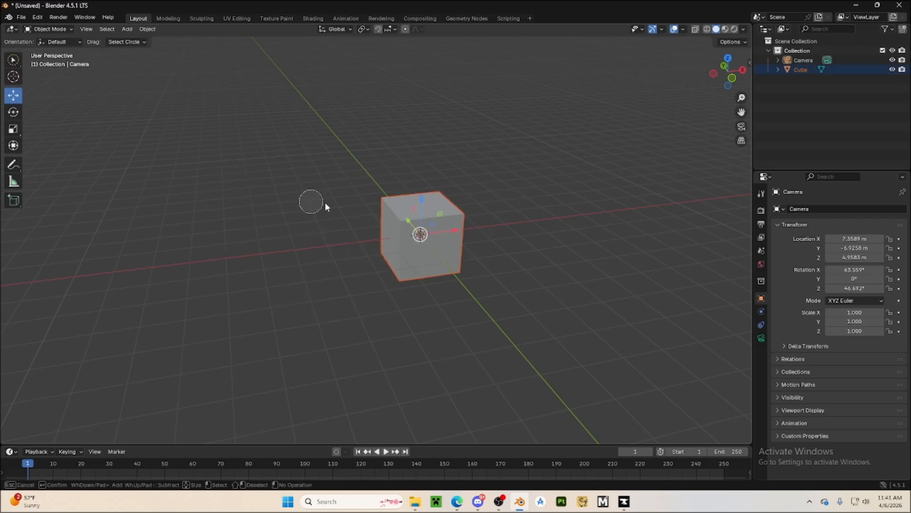
key("Escape")
left_click(370, 295)
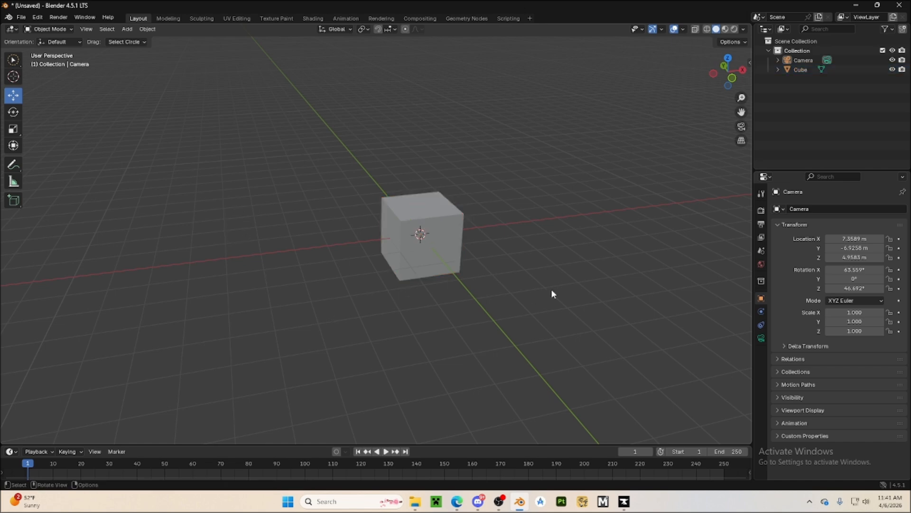
Activate the combined Transform tool and select the cube
middle_click_drag(551, 288, 428, 285)
scroll(513, 295, "up", 5)
scroll(512, 294, "down", 5)
left_click(428, 284)
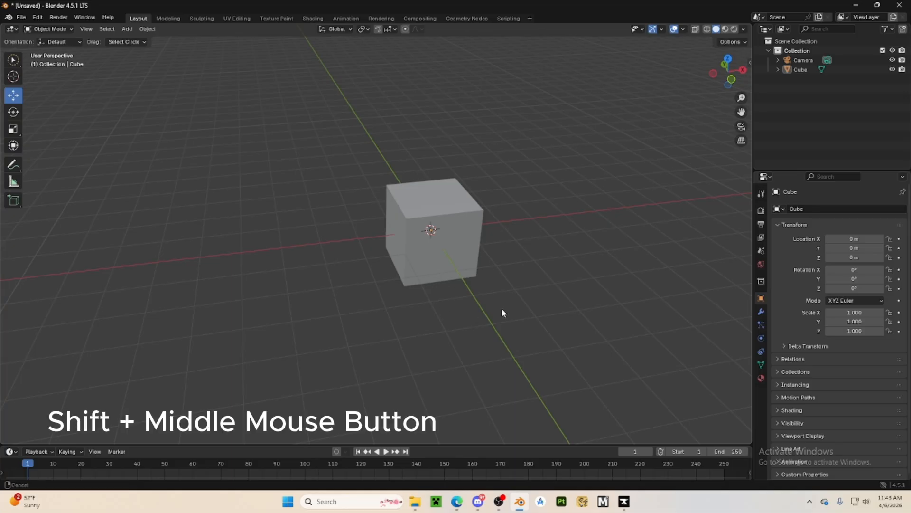
middle_click_drag(502, 307, 398, 260, "shift")
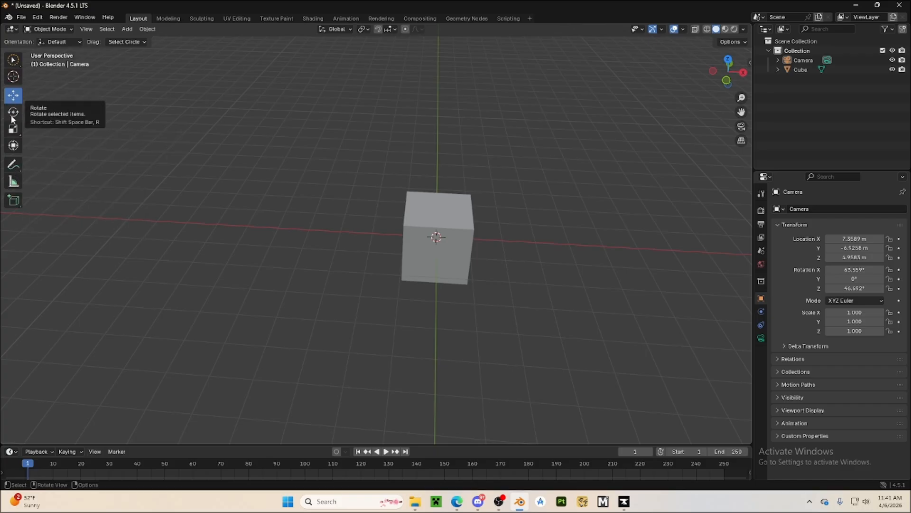
left_click(14, 145)
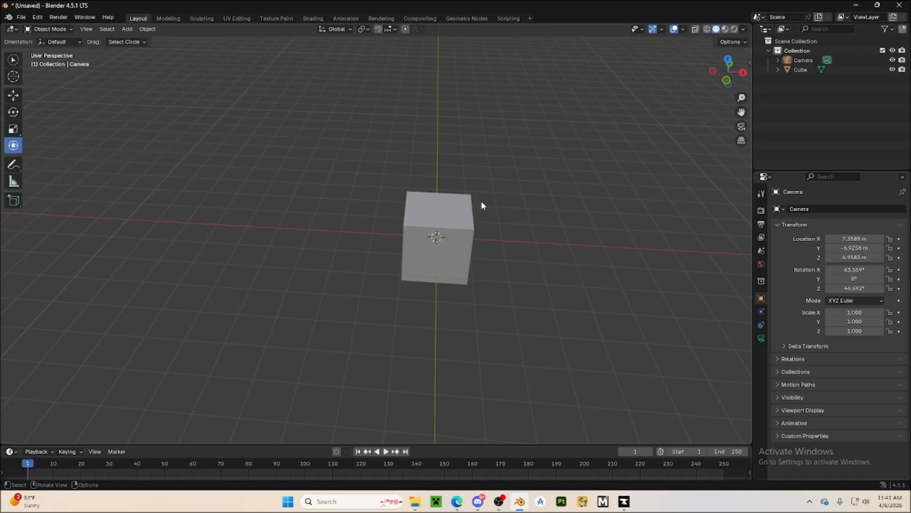
left_click(449, 206)
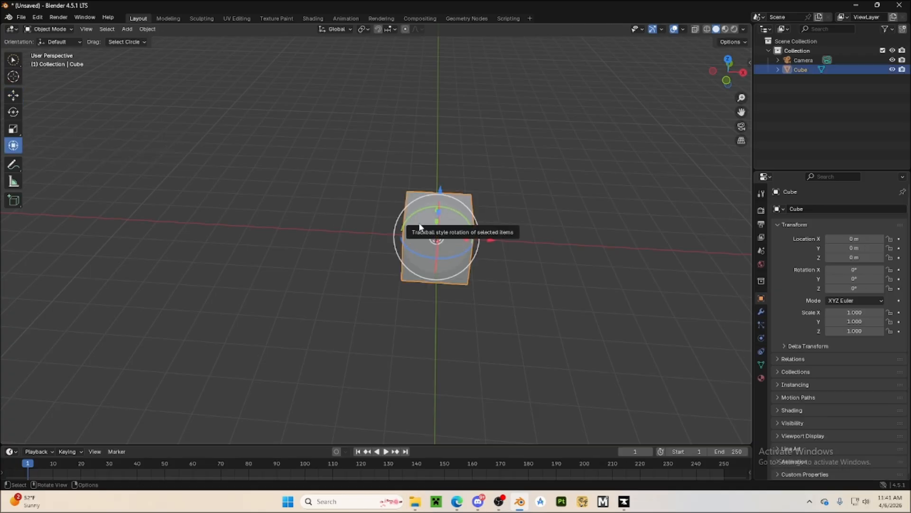
Shift the cube along the X axis to about -3.18 m with the Move tool, and reset its location to the origin
left_click(14, 95)
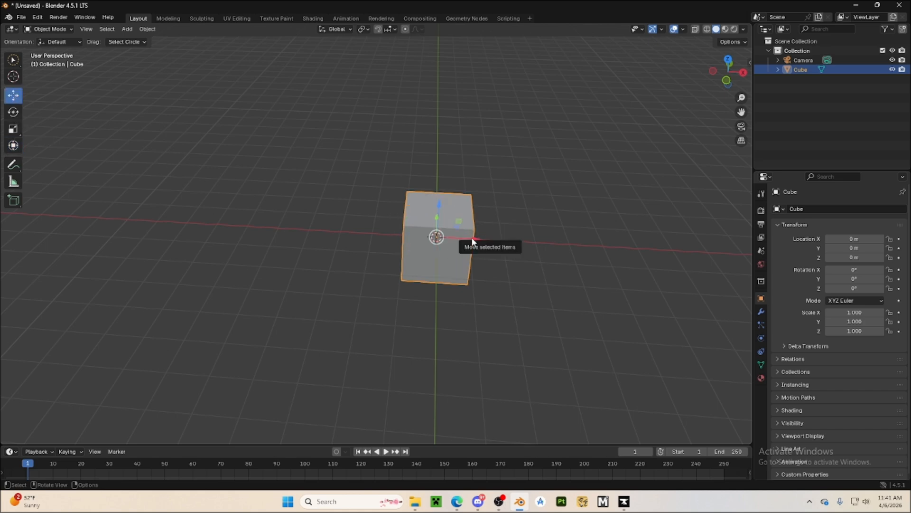
left_click_drag(471, 237, 534, 223)
left_click(373, 214)
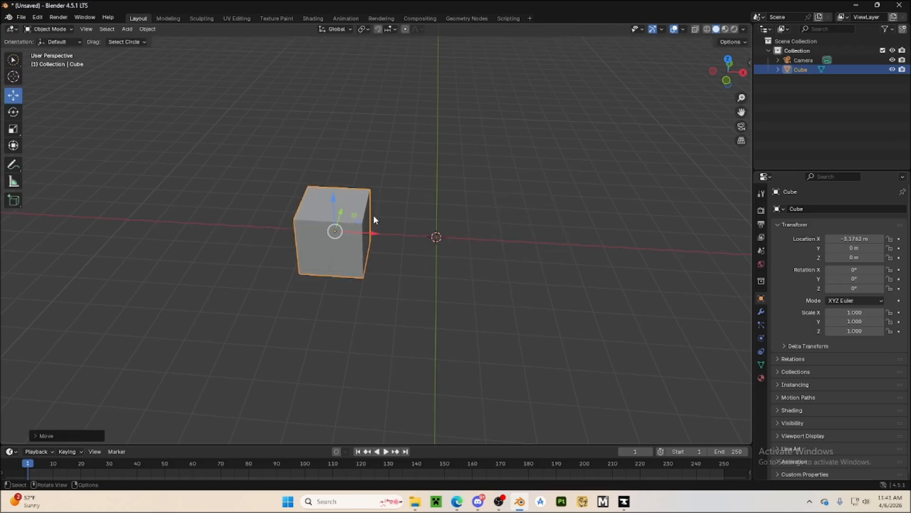
key("alt+g")
Shift the cube along the Y axis by about 0.85 m and undo the move
middle_click_drag(397, 254, 255, 270)
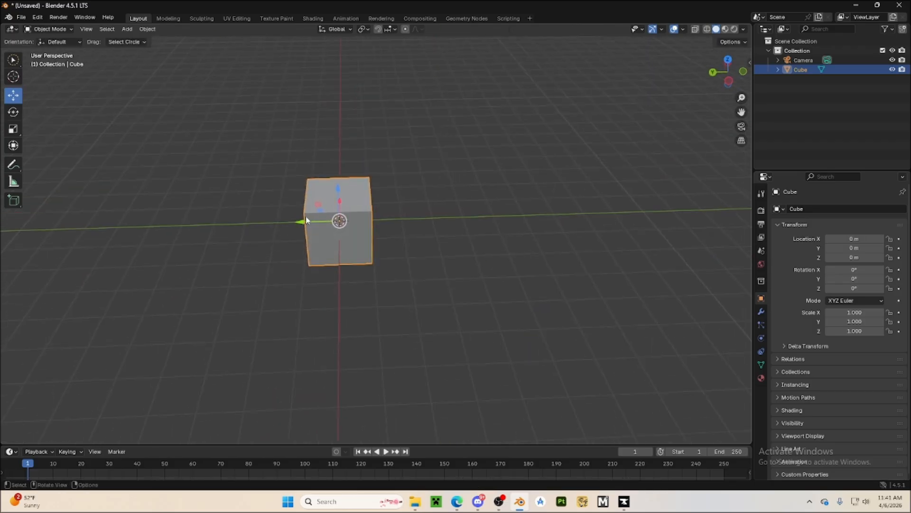
left_click_drag(304, 219, 340, 270)
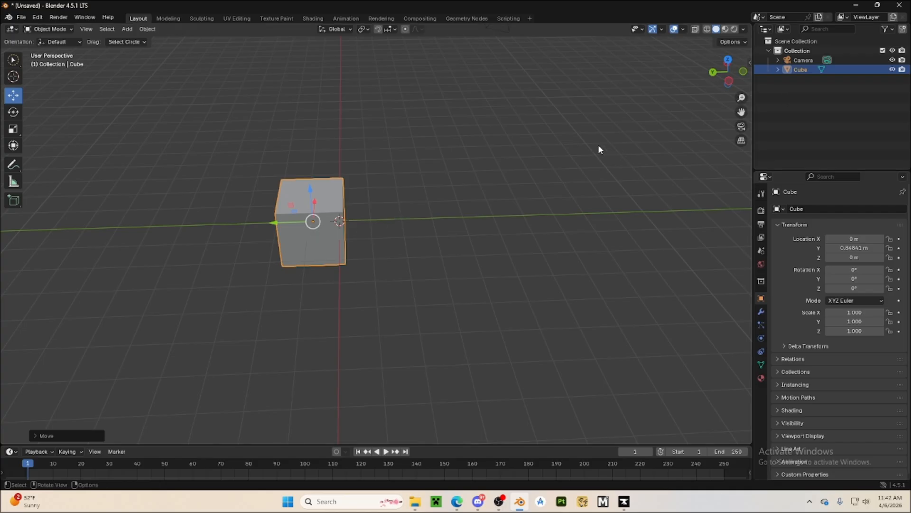
key("ctrl+z")
Reselect the cube, shift it along the Z axis and undo the move
left_click(463, 295)
left_click(349, 199)
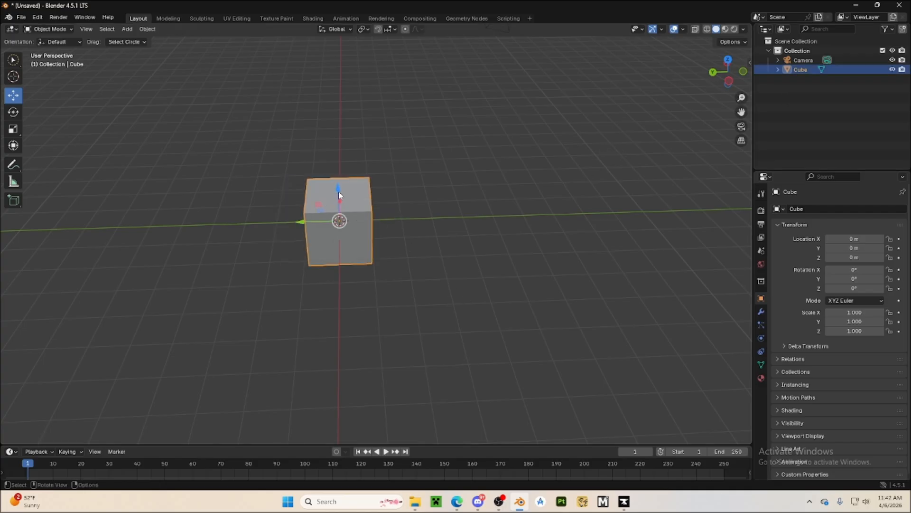
left_click_drag(339, 191, 367, 182)
key("ctrl+z")
middle_click_drag(453, 266, 334, 266)
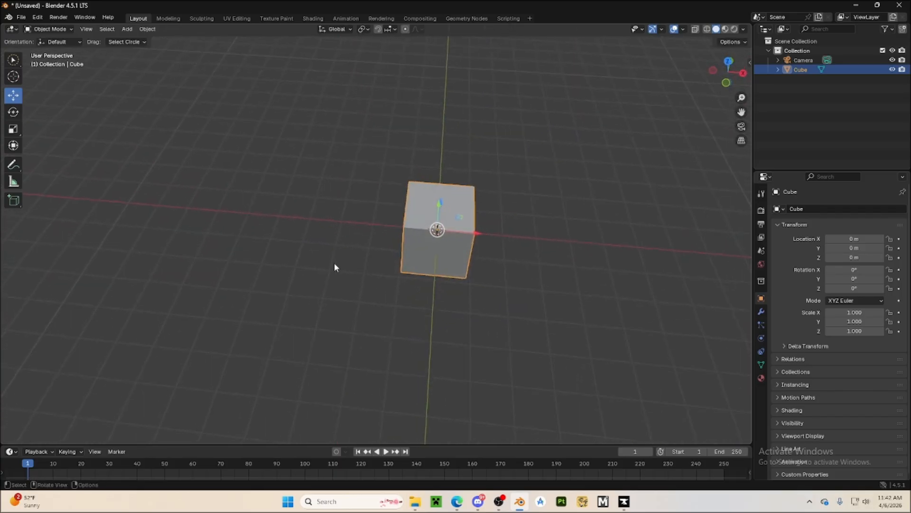
Select the cube and move it along the X axis to about -4.26 m
left_click(334, 267)
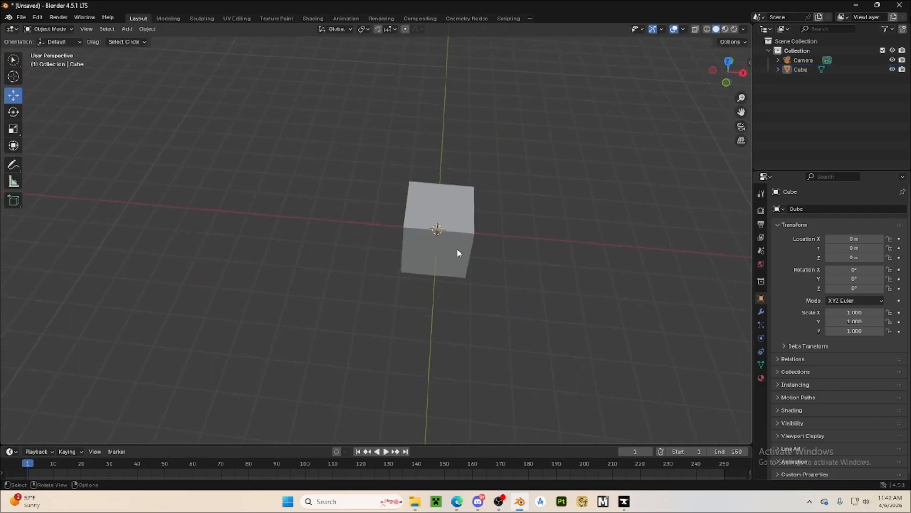
scroll(458, 249, "up", 3)
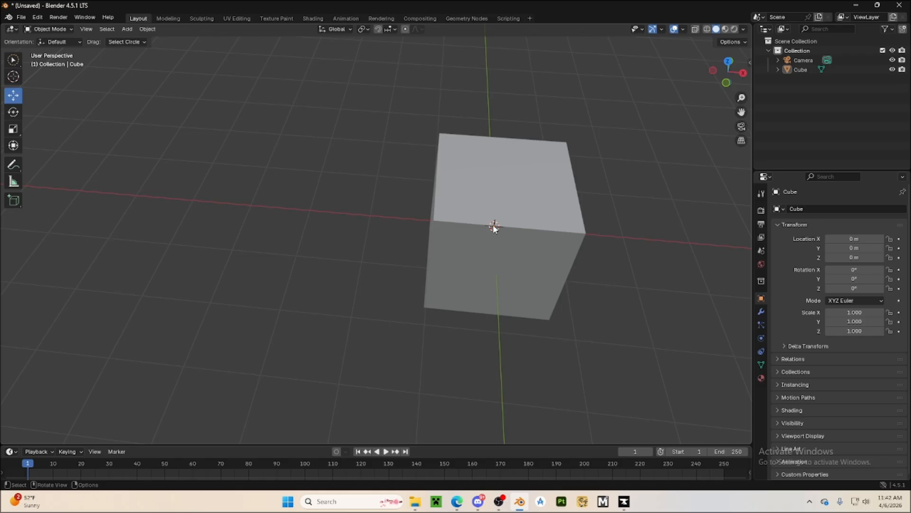
left_click(479, 264)
left_click_drag(537, 232, 321, 324)
left_click(248, 246)
Set the moved cube's origin to the 3D cursor
right_click(248, 247)
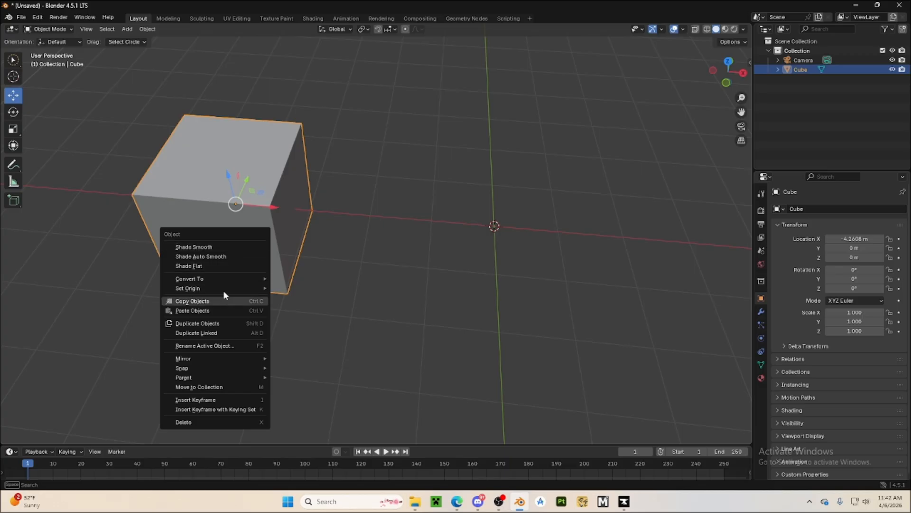
left_click(321, 255)
left_click(277, 245)
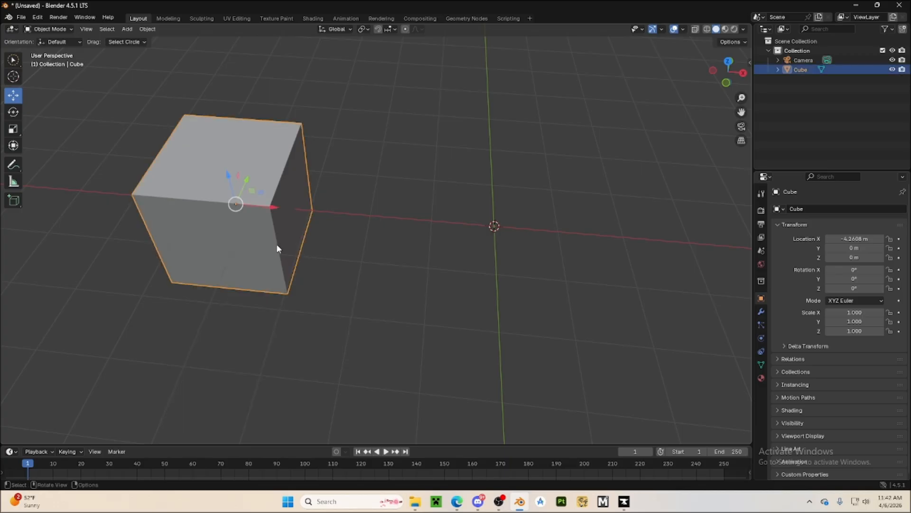
right_click(277, 246)
mouse_move(223, 285)
right_click(267, 235)
mouse_move(260, 276)
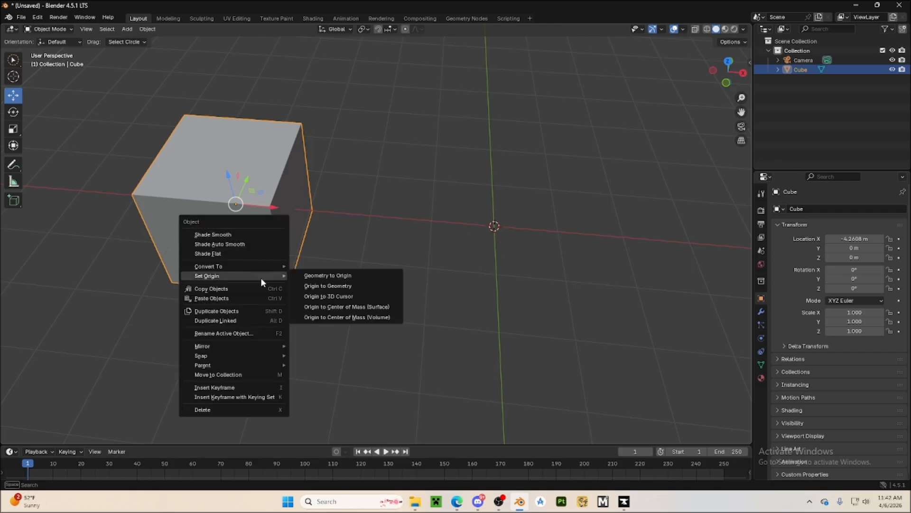
left_click(304, 296)
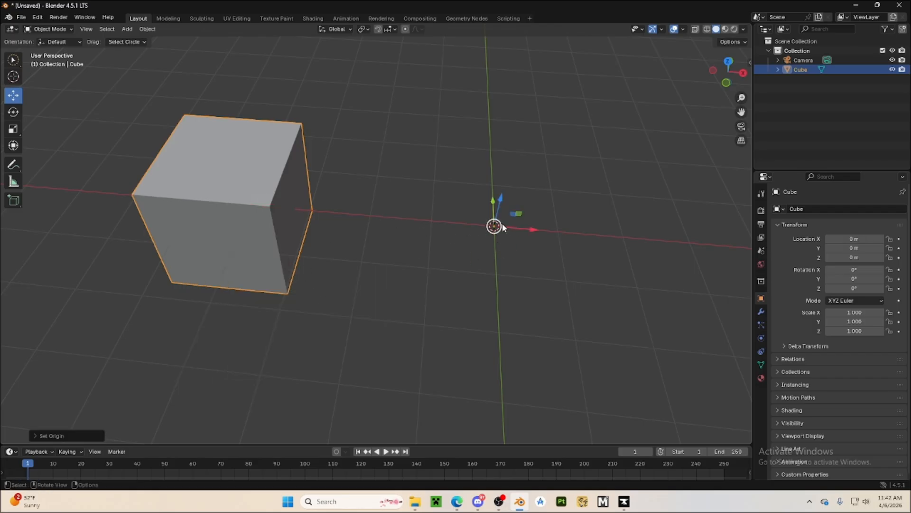
Shift the cube along the X axis to about -1.7 m with its offset origin, and undo the move
left_click(503, 264)
left_click(275, 249)
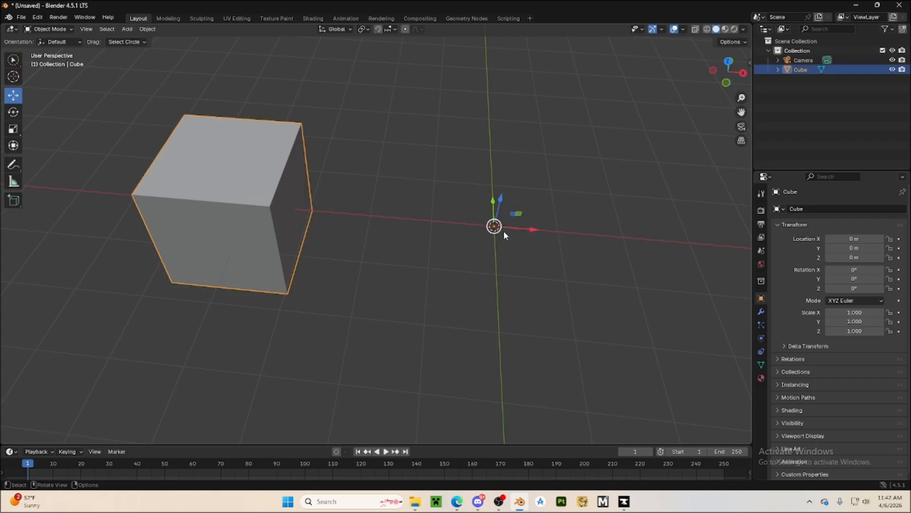
left_click_drag(511, 230, 417, 198)
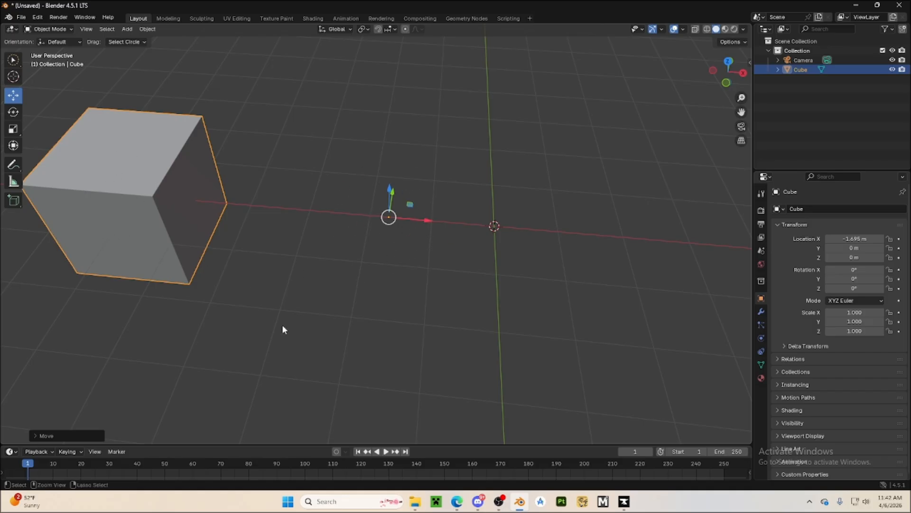
key("alt+g")
left_click(517, 236)
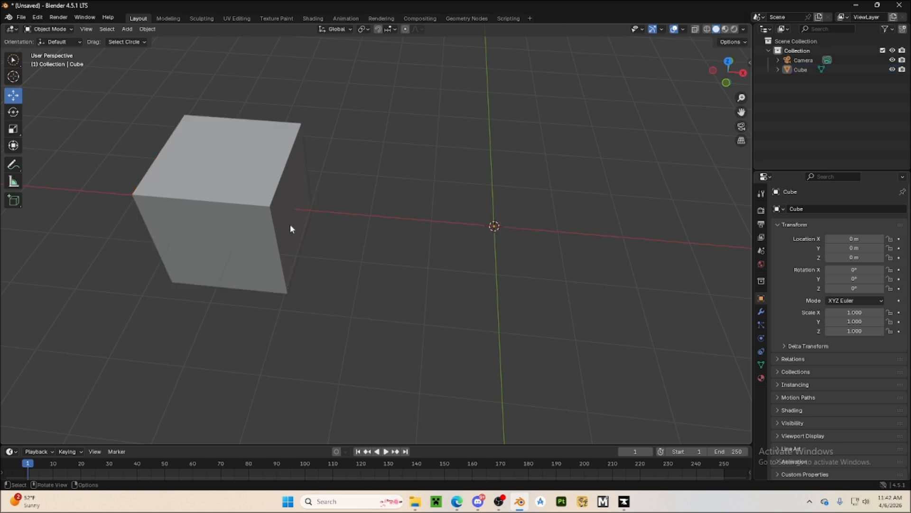
left_click(261, 218)
left_click(375, 301)
left_click(232, 204)
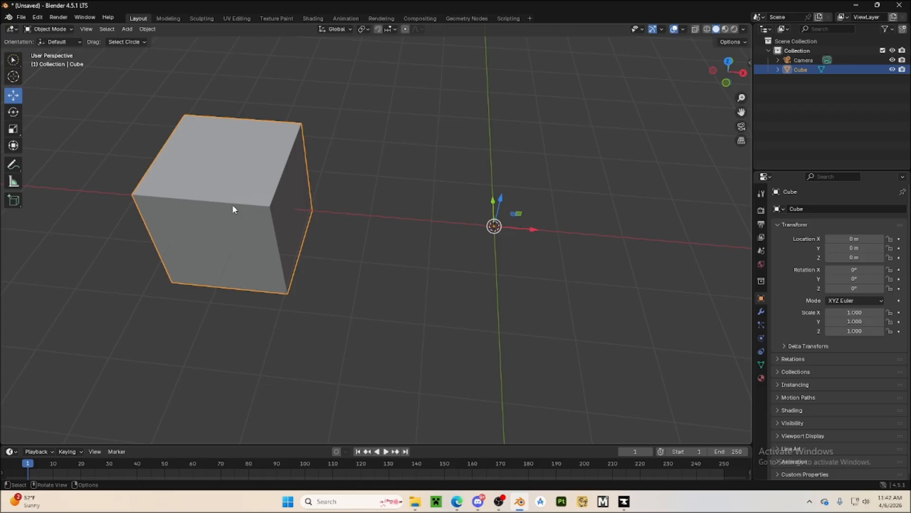
right_click(233, 206)
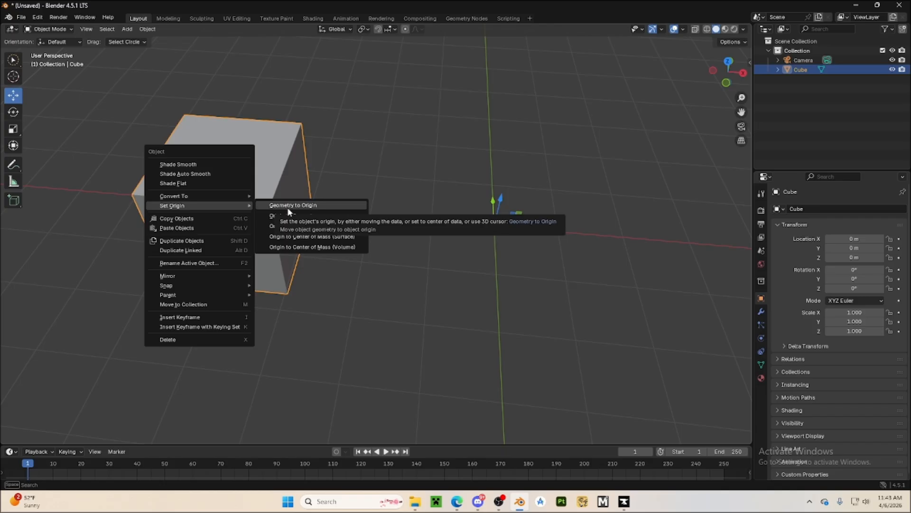
left_click(543, 131)
middle_click_drag(541, 132, 540, 54)
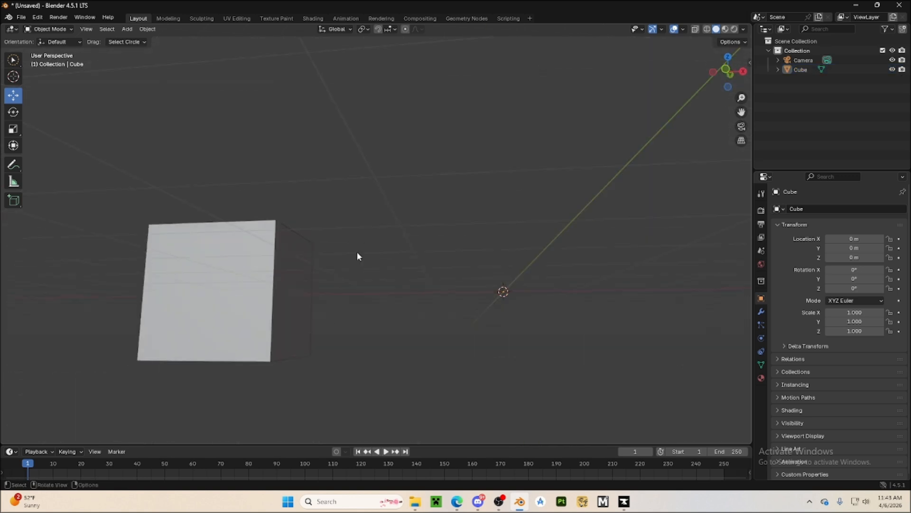
middle_click_drag(421, 217, 391, 267)
Bring the cube's geometry back to its origin with Geometry to Origin, and deselect the cube
left_click(297, 204)
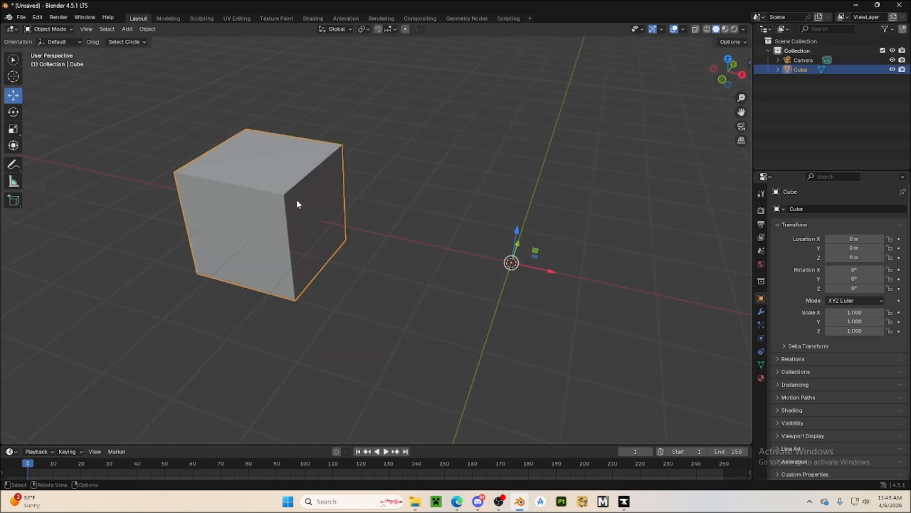
right_click(318, 194)
mouse_move(323, 195)
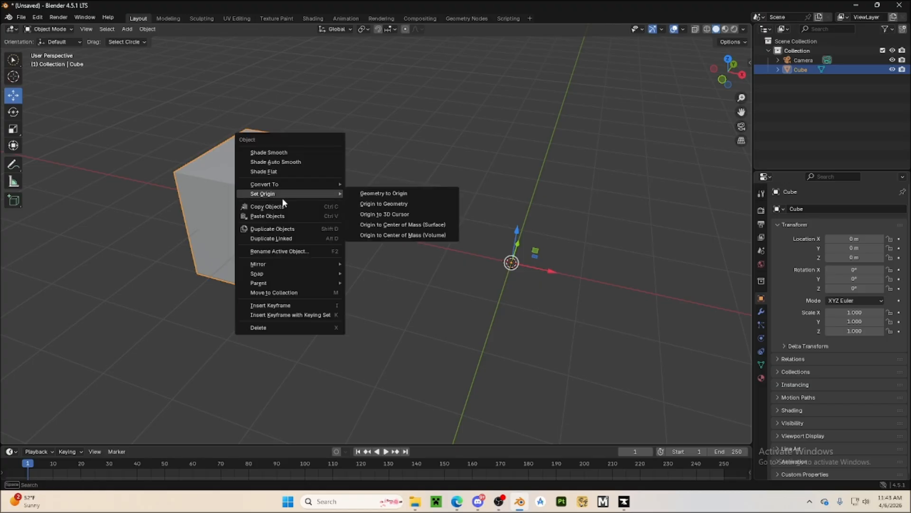
left_click(385, 194)
left_click(344, 285)
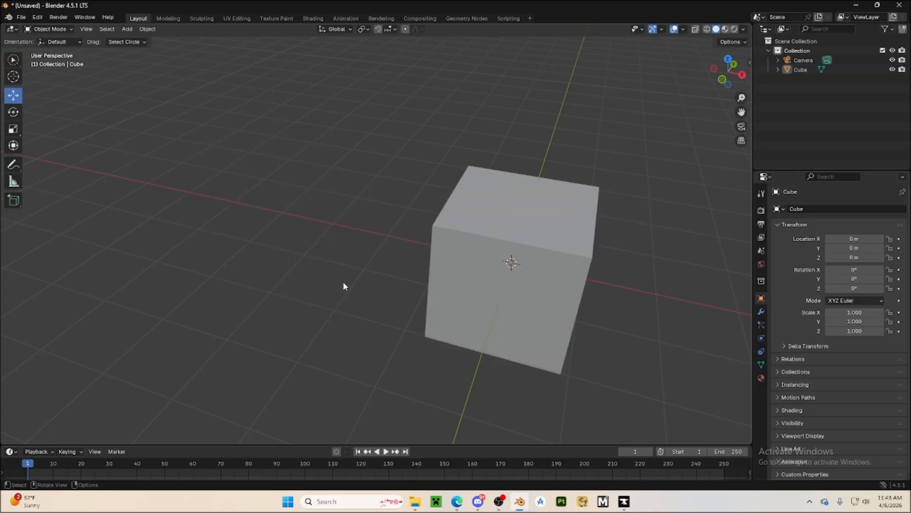
Select the cube again, shift it slightly with the Move tool, undo the move and deselect it
middle_click_drag(344, 285, 442, 285)
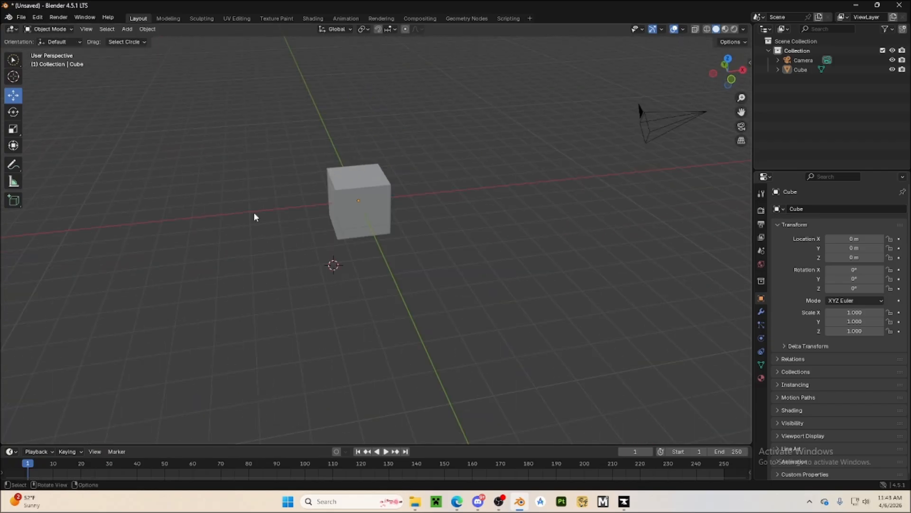
middle_click_drag(254, 214, 451, 245)
left_click(361, 244)
left_click_drag(433, 196, 403, 189)
key("ctrl+z")
left_click(474, 326)
middle_click_drag(475, 326, 534, 329)
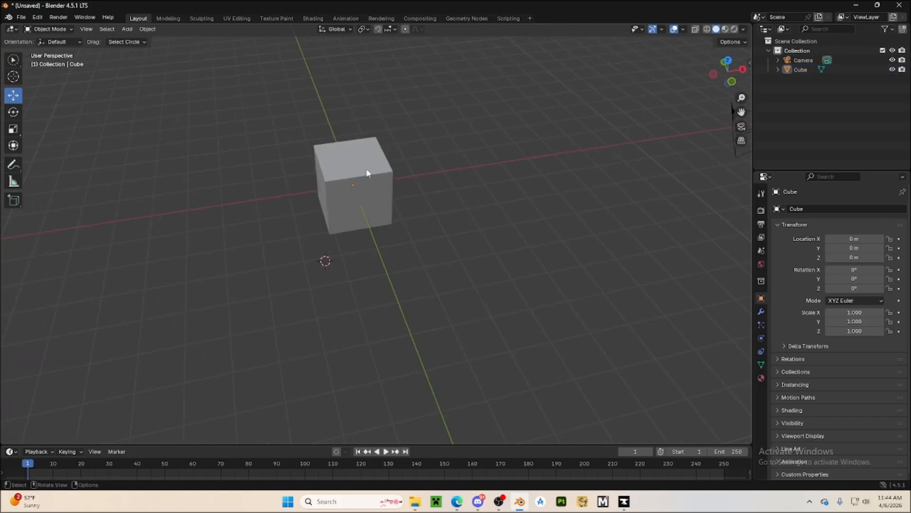
Select the cube and switch from Object Mode to Edit Mode
left_click(348, 212)
left_click(48, 30)
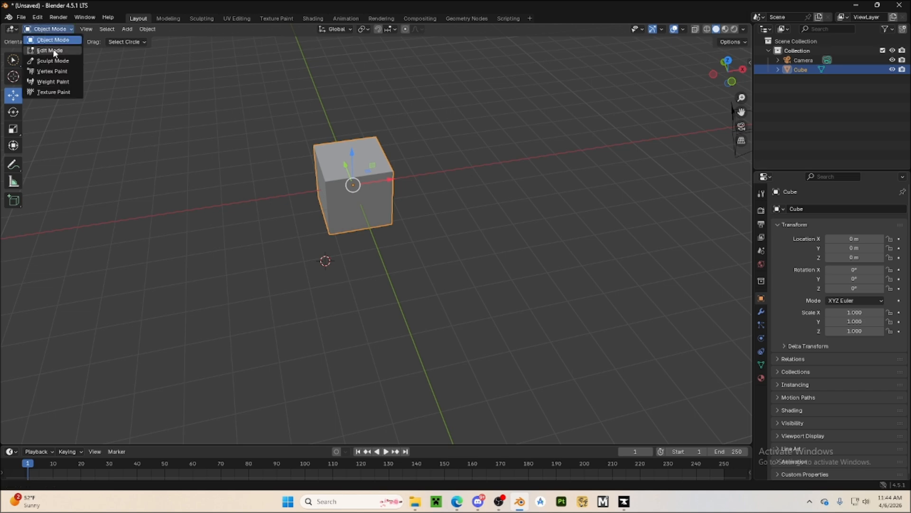
left_click(53, 48)
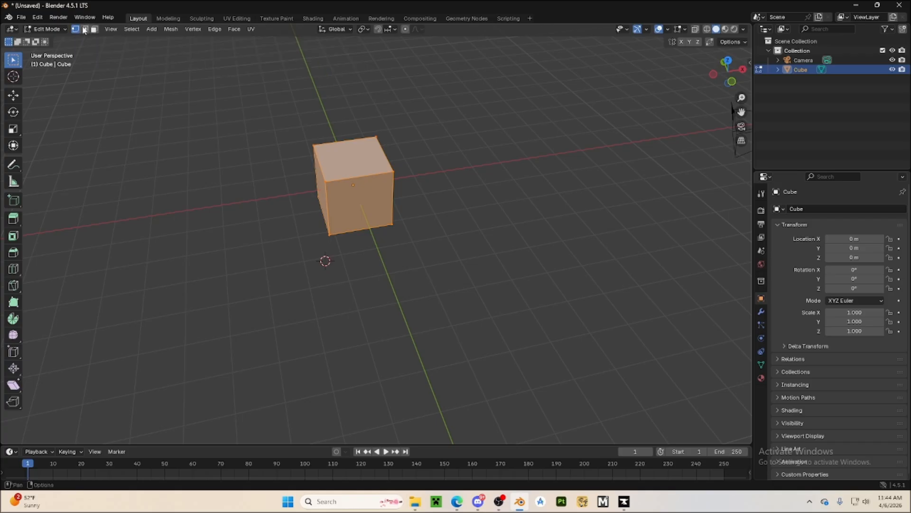
Select the cube's corner vertices one at a time in vertex selection mode
left_click(310, 252)
middle_click_drag(311, 252, 411, 261)
scroll(204, 337, "up", 4)
middle_click_drag(302, 335, 229, 332)
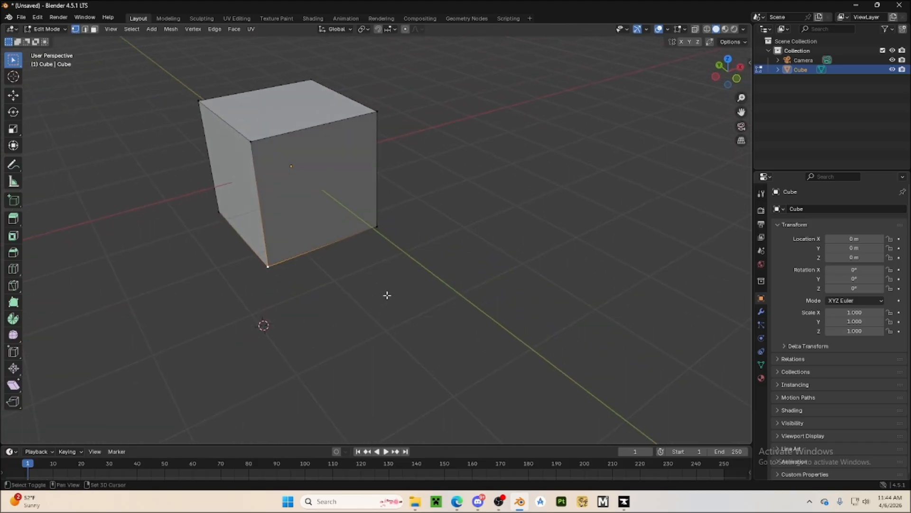
middle_click_drag(386, 295, 437, 340, "shift")
scroll(456, 338, "up", 2)
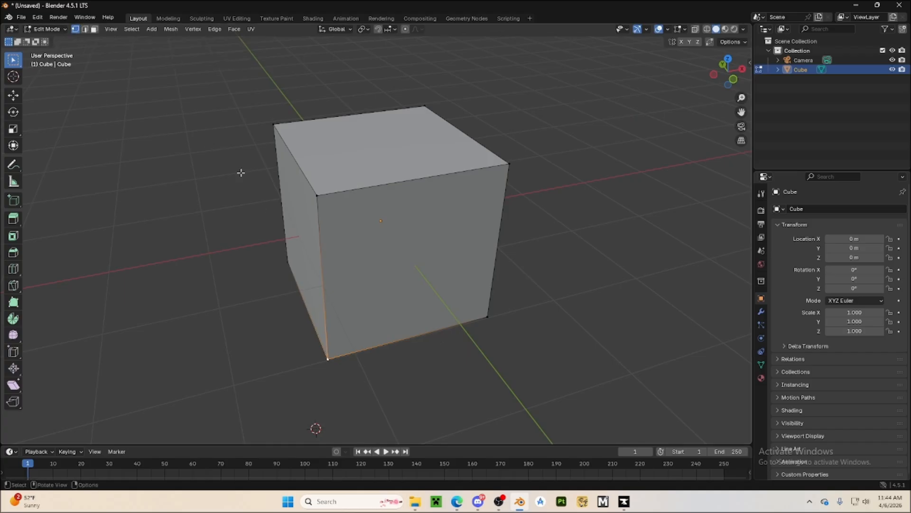
left_click(317, 195)
left_click(509, 165)
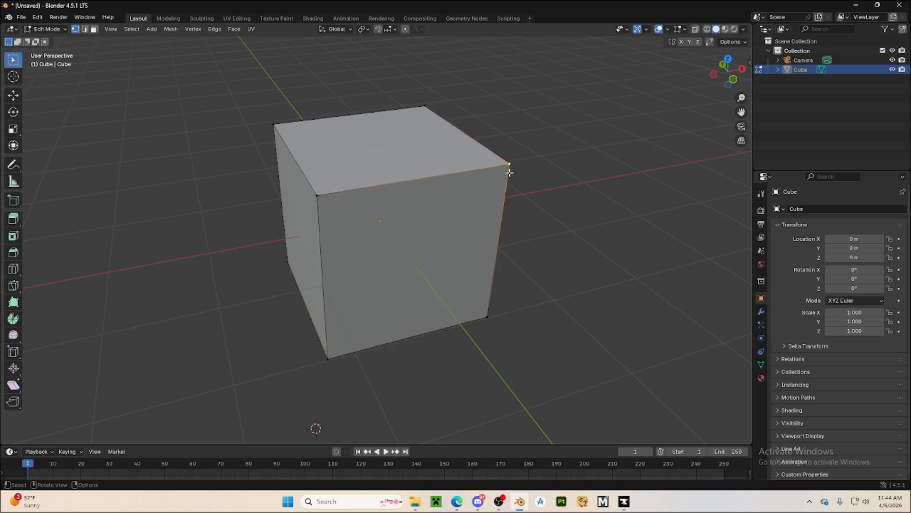
left_click(488, 316)
left_click(327, 360)
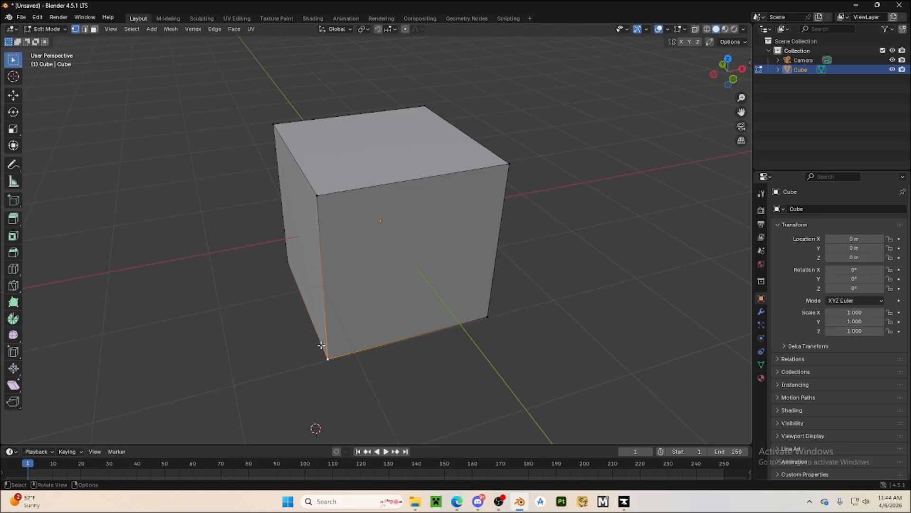
Select the cube's upper front corner vertex, pull it outward along the X axis and undo the move
left_click(318, 198)
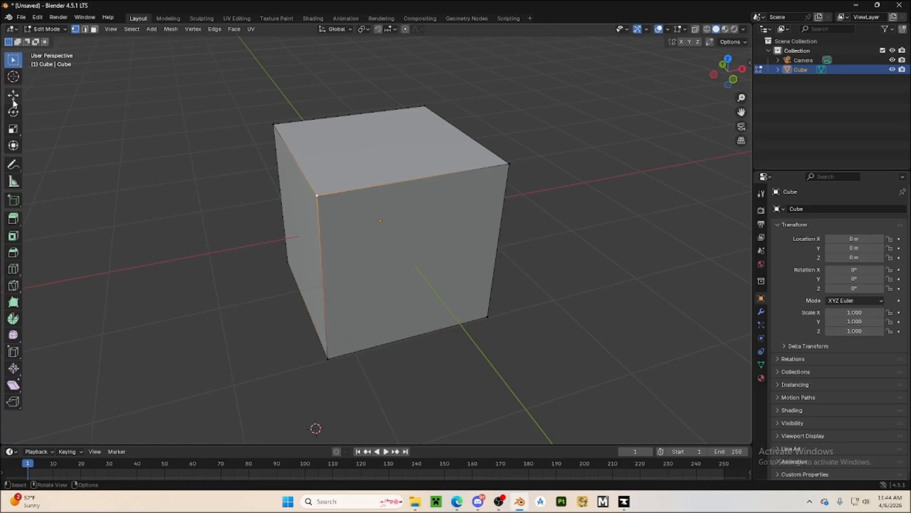
left_click(14, 98)
left_click_drag(352, 190, 155, 248)
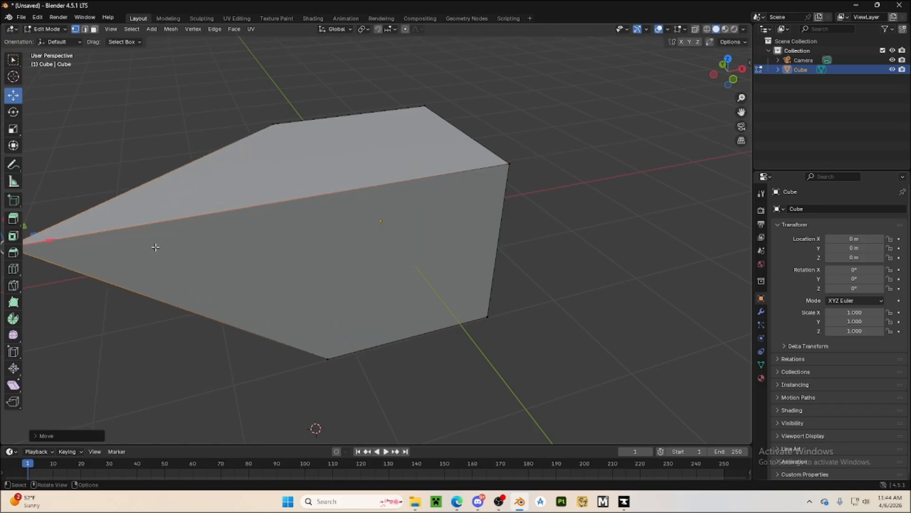
middle_click_drag(155, 248, 358, 319)
key("ctrl+z")
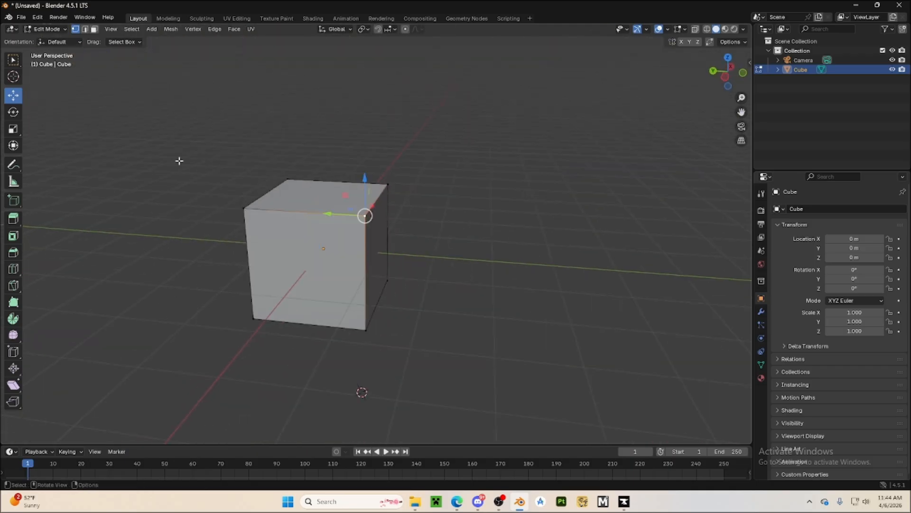
Switch to edge selection mode and select individual edges of the cube one at a time
left_click(84, 29)
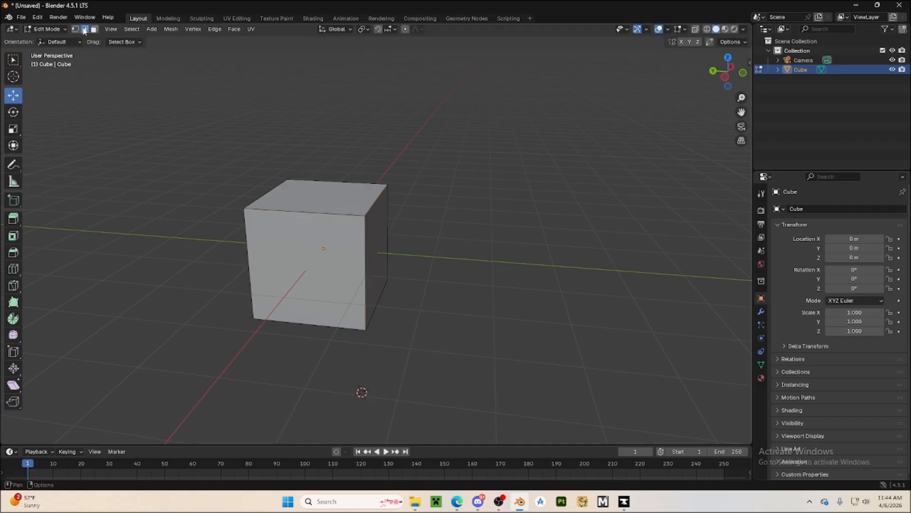
left_click(292, 211)
middle_click_drag(427, 254, 383, 214)
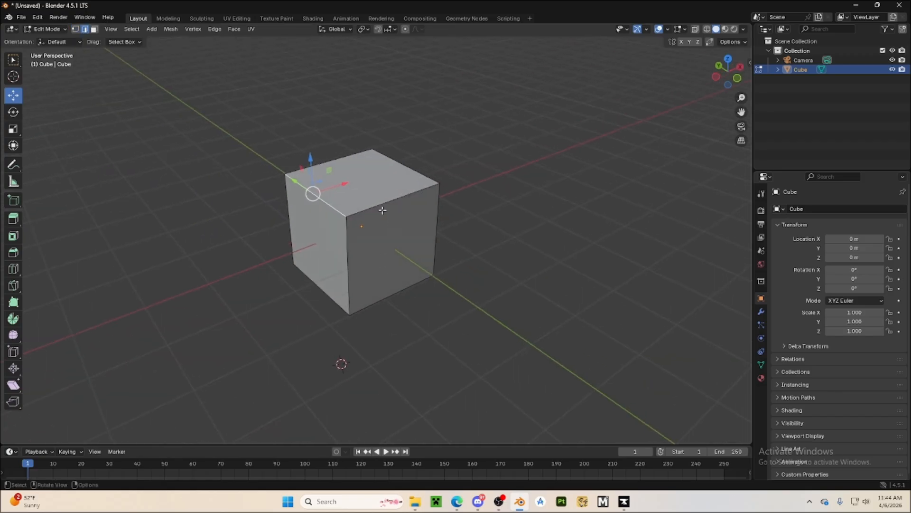
left_click(369, 205)
left_click(357, 266)
Select the upper front edge of the cube, pull it outward along the Y axis and undo the move
left_click(359, 215)
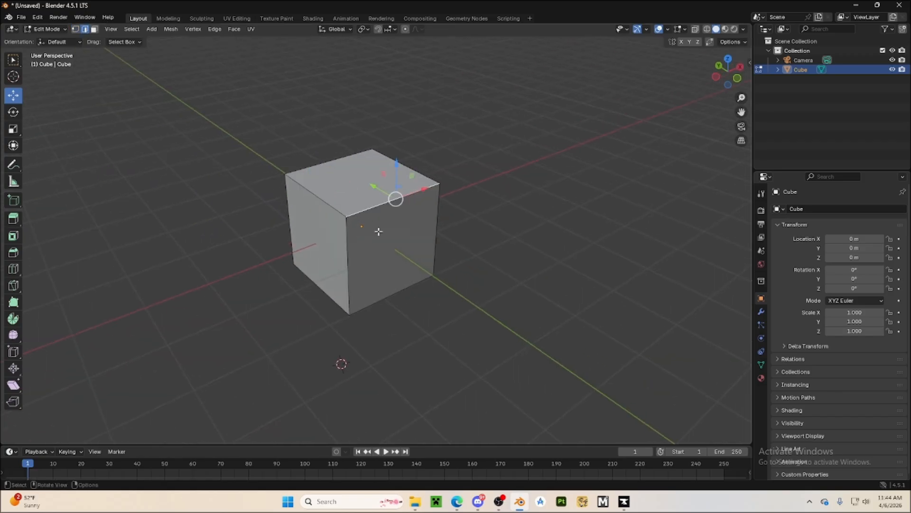
left_click_drag(374, 184, 427, 225)
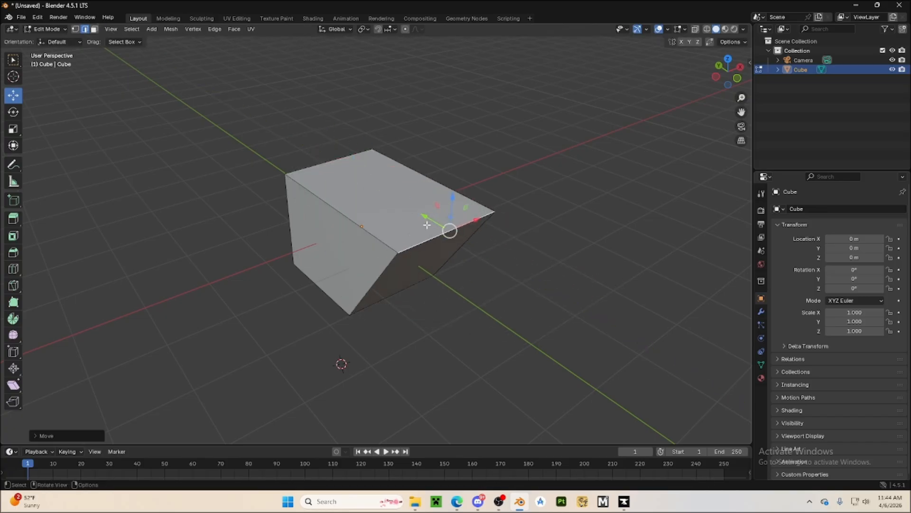
key("ctrl+z")
left_click(385, 313)
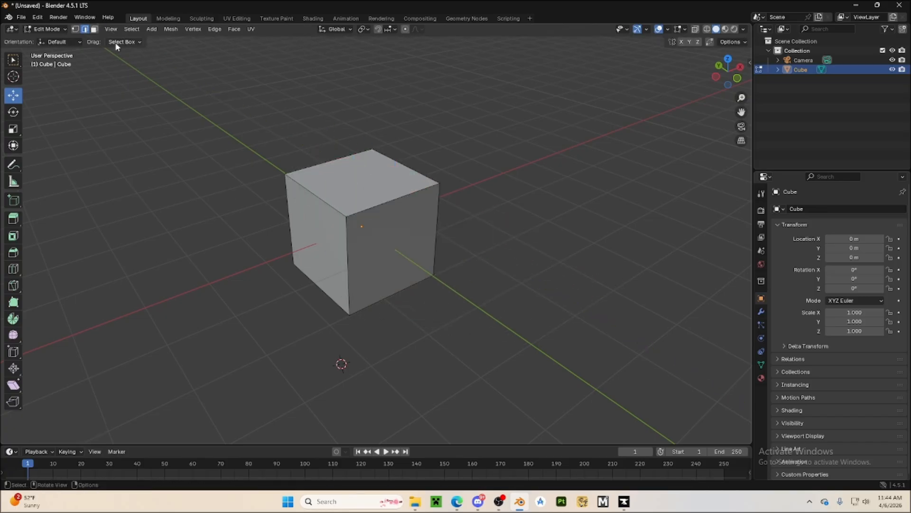
Switch to face selection mode and select individual faces of the cube one at a time
left_click(94, 29)
middle_click_drag(220, 186, 456, 311)
left_click(441, 308)
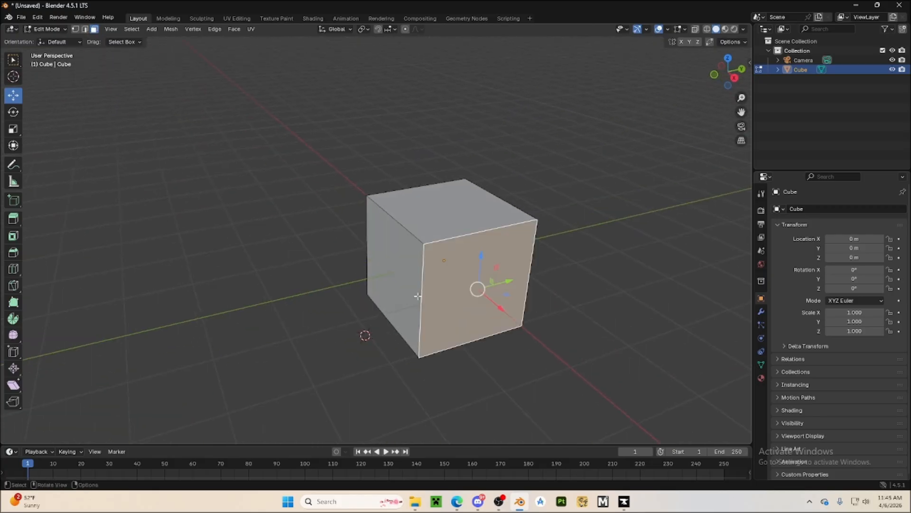
left_click(412, 294)
left_click(425, 226)
Select a side face, try moving it along the X axis by about -4.8 m, cancel the move and deselect
left_click(455, 305)
left_click_drag(494, 312, 291, 255)
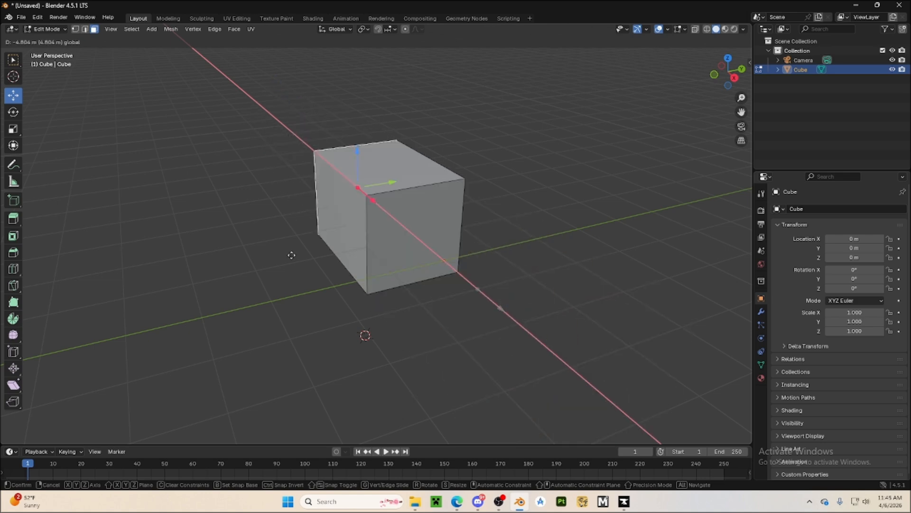
right_click(291, 254)
left_click(295, 279)
Switch the mesh editing back to vertex selection mode
middle_click_drag(295, 279, 186, 258)
middle_click_drag(218, 193, 261, 192)
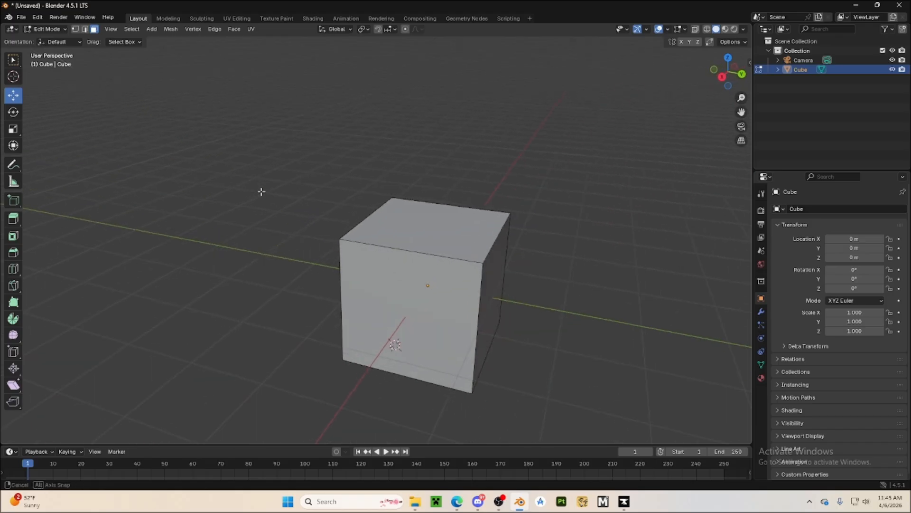
left_click(72, 30)
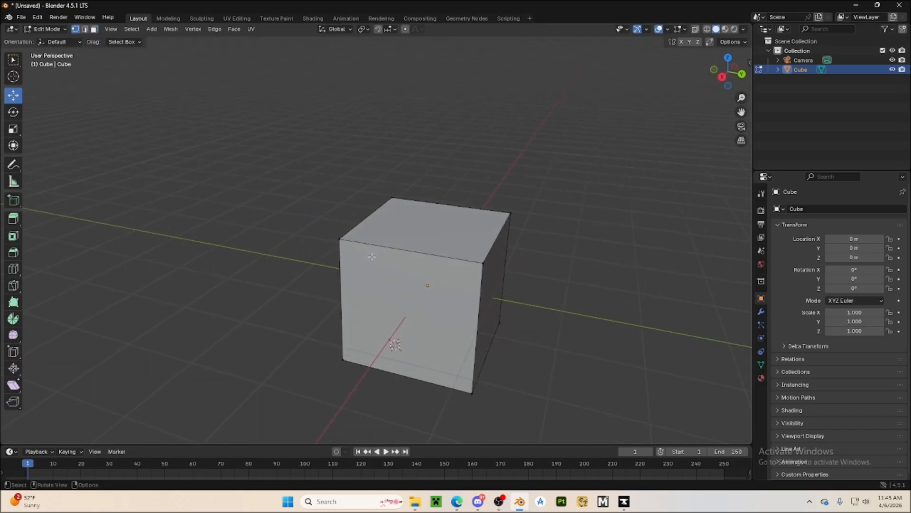
Select an upper corner vertex of the cube, pull it outward along the Y axis and undo the move
left_click(345, 244)
left_click_drag(373, 246, 317, 224)
key("ctrl+z")
key("ctrl+z")
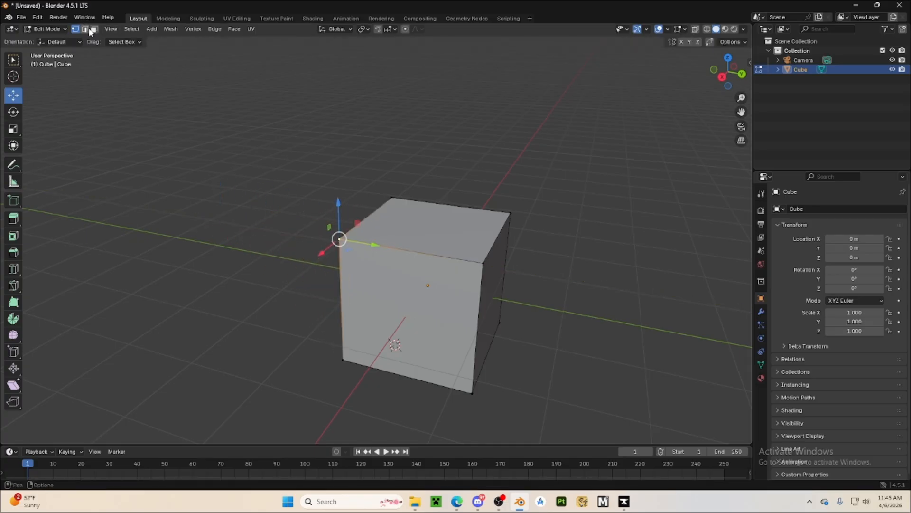
In edge selection mode, select an upper side edge, move it inward along the Y axis and undo the move
left_click(497, 246)
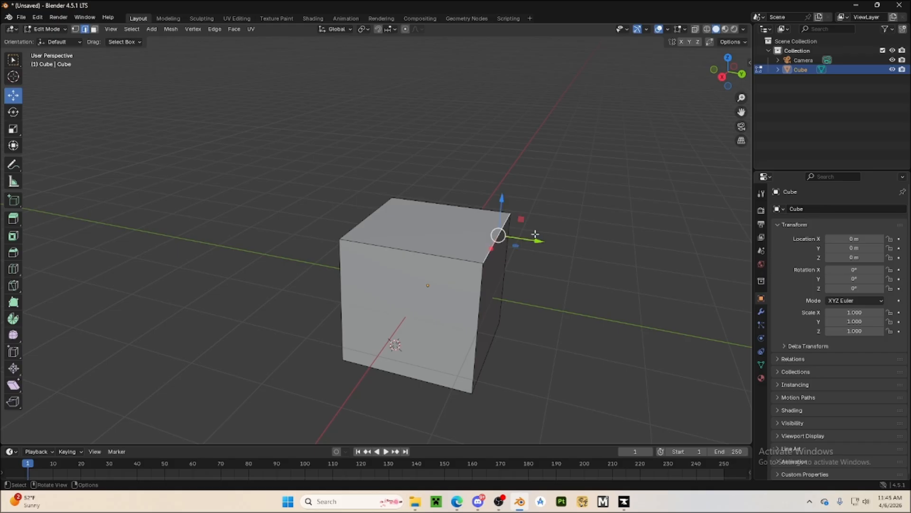
left_click_drag(536, 234, 383, 218)
key("ctrl+z")
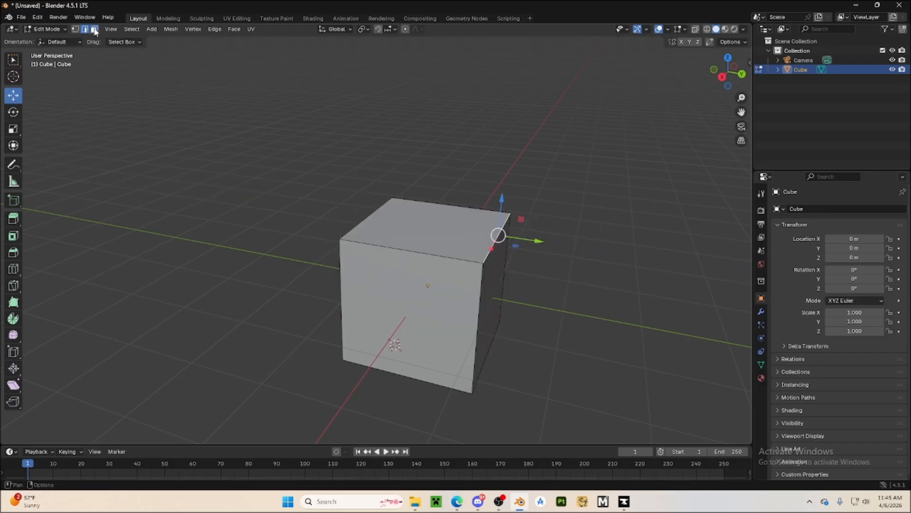
key("ctrl+z")
In face selection mode, select the front face, move it slightly outward along the X axis and undo the move
left_click(406, 323)
middle_click_drag(490, 329, 282, 295)
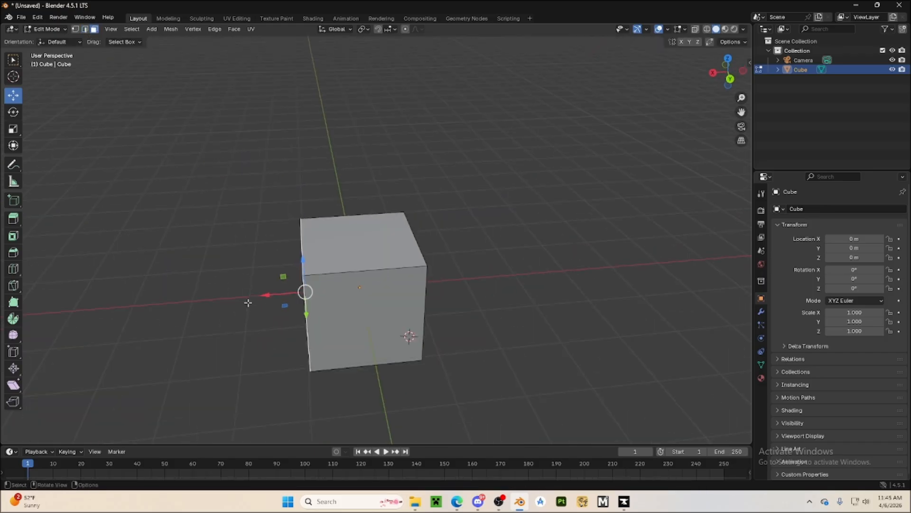
mouse_move(261, 299)
left_mouse_down()
mouse_move(197, 299)
mouse_move(262, 305)
left_mouse_up()
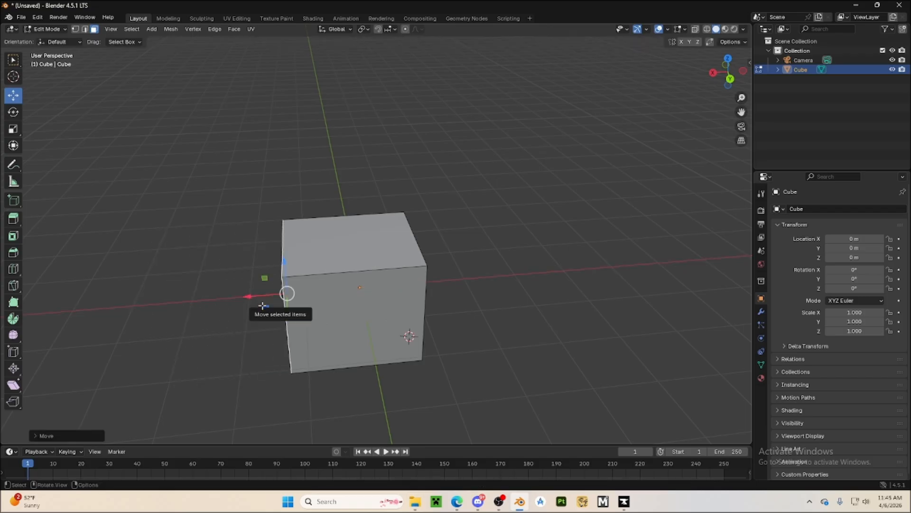
key("ctrl+z")
middle_click_drag(234, 290, 326, 282)
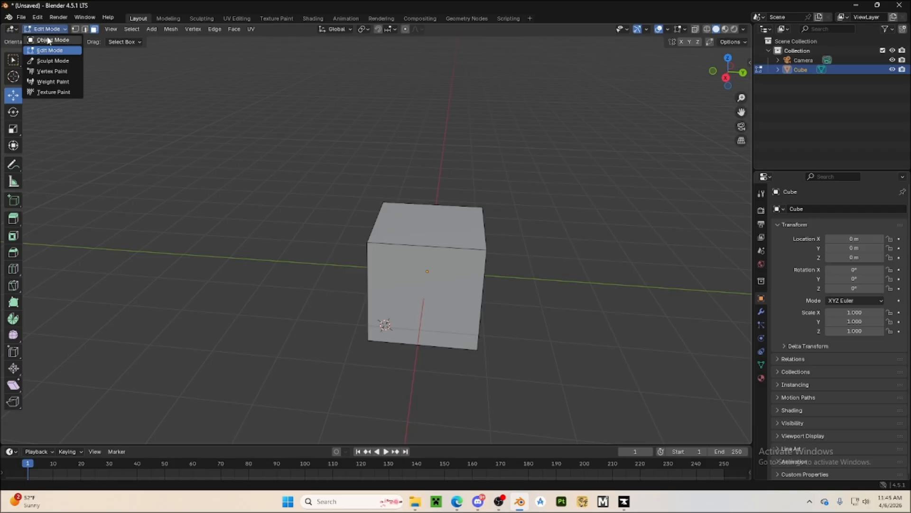
Return to Object Mode and deselect the cube
left_click(56, 40)
left_click(166, 242)
middle_click_drag(215, 312, 350, 305)
left_click(373, 223)
left_click(513, 294)
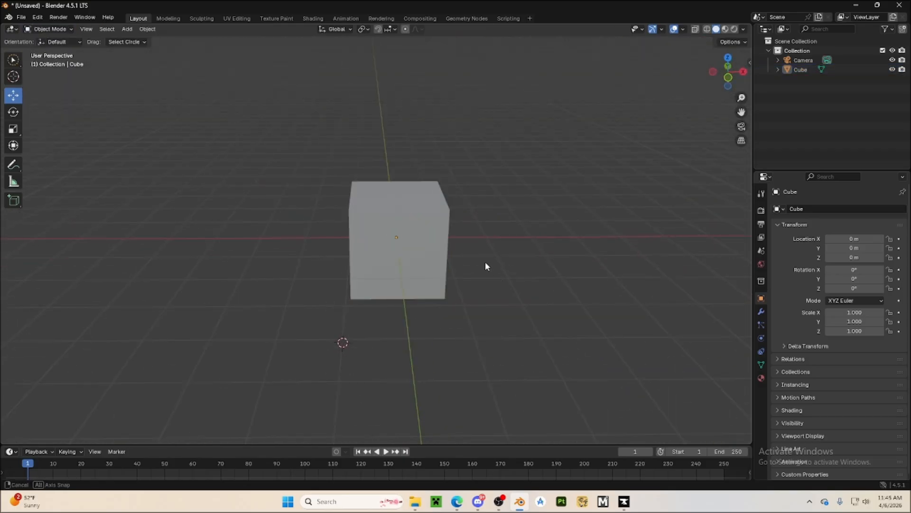
middle_click_drag(486, 265, 529, 256)
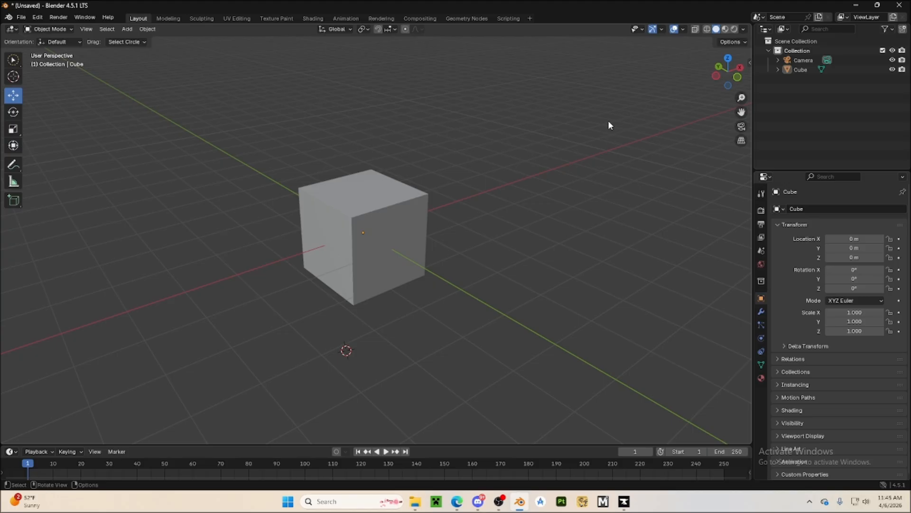
Switch the viewport shading to Wireframe, examine the selected cube in the front orthographic view and deselect it
middle_click_drag(610, 125, 501, 138)
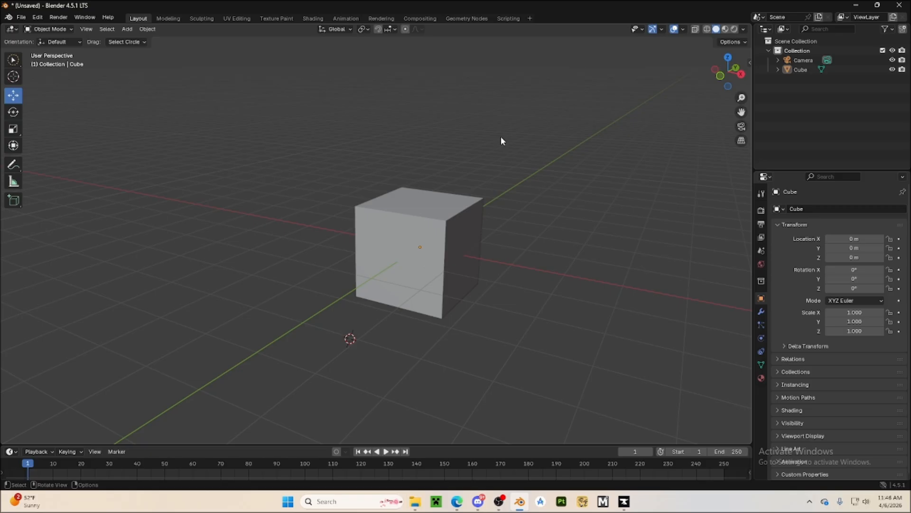
left_click(708, 30)
mouse_move(634, 145)
middle_mouse_down()
mouse_move(555, 238)
mouse_move(502, 267)
mouse_move(452, 234)
mouse_move(523, 272)
mouse_move(529, 307)
middle_mouse_up()
left_click(410, 319)
middle_click_drag(410, 320, 415, 299)
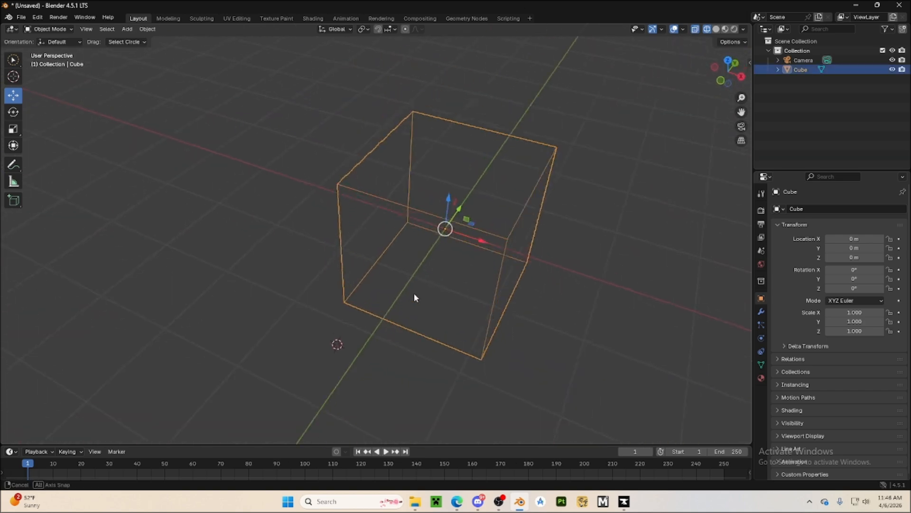
left_click(721, 79)
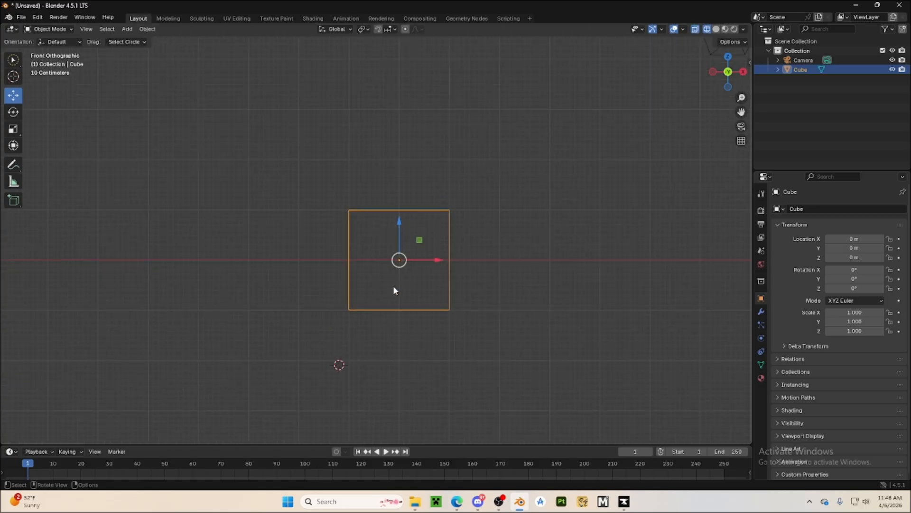
scroll(292, 215, "up", 1)
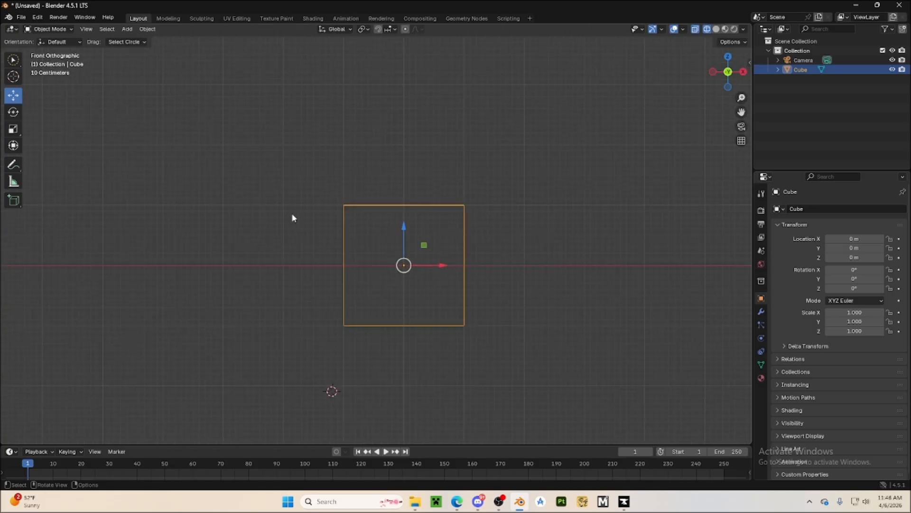
left_click(292, 214)
Set the viewport shading to Solid and examine the cube in perspective from several sides
left_click(717, 29)
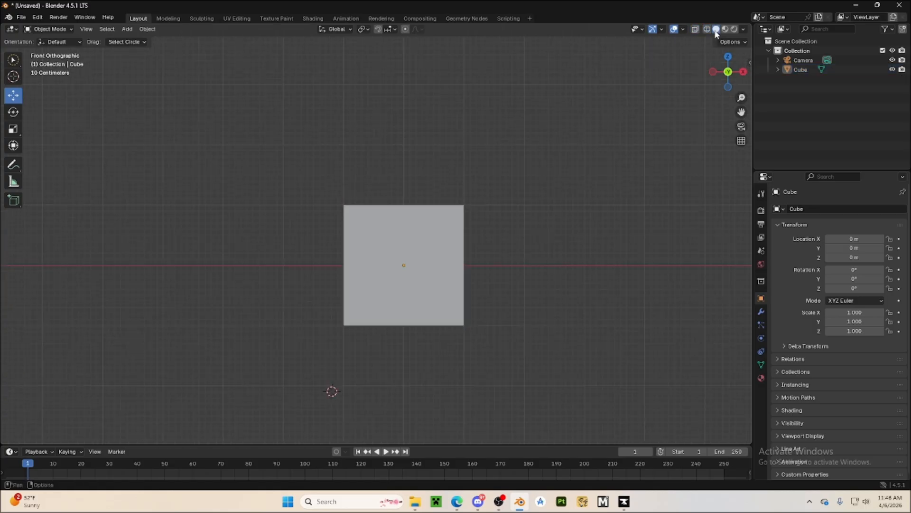
middle_click_drag(624, 177, 584, 118)
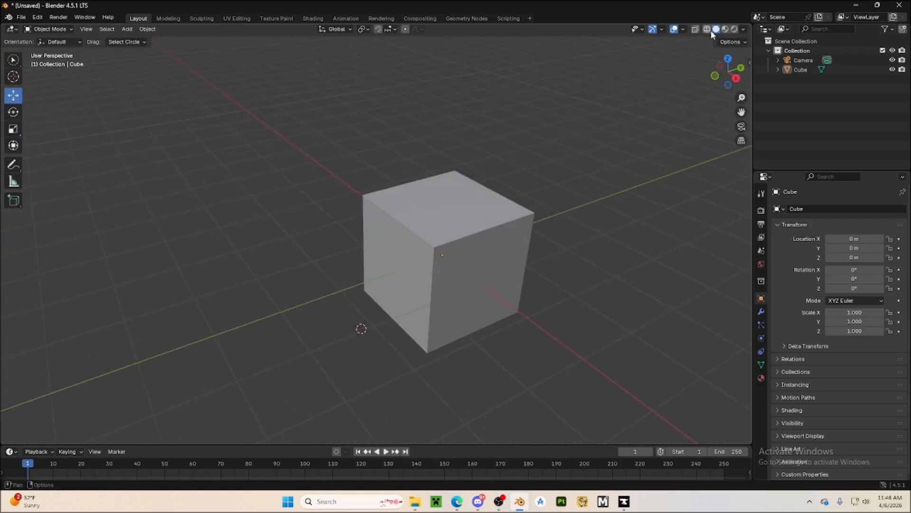
middle_click_drag(546, 199, 481, 227)
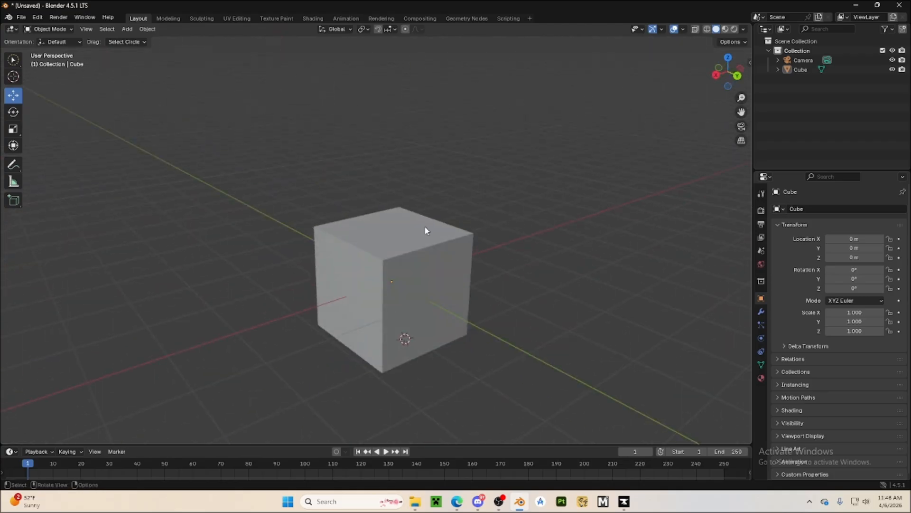
Switch the viewport shading to Material Preview and examine the cube's surfaces
left_click(727, 32)
mouse_move(606, 216)
middle_mouse_down()
mouse_move(555, 210)
mouse_move(628, 218)
middle_mouse_up()
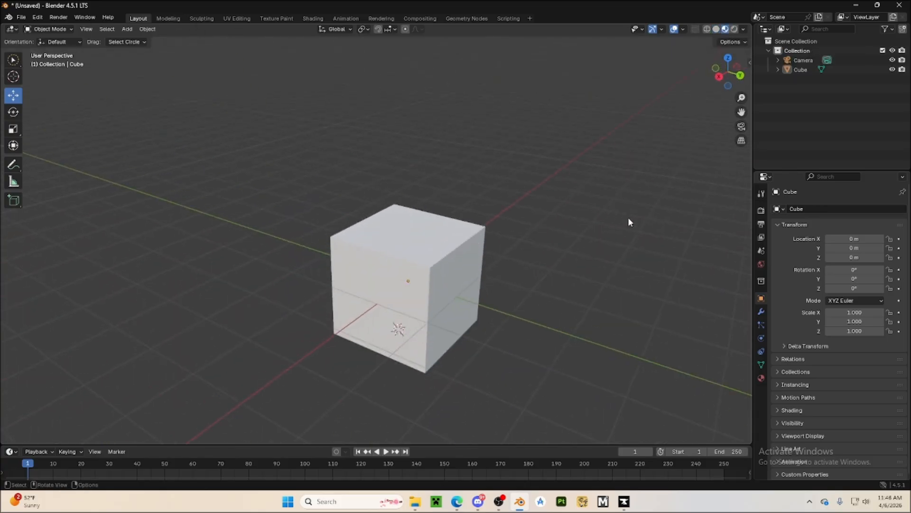
left_click(744, 29)
middle_click_drag(390, 199, 454, 190)
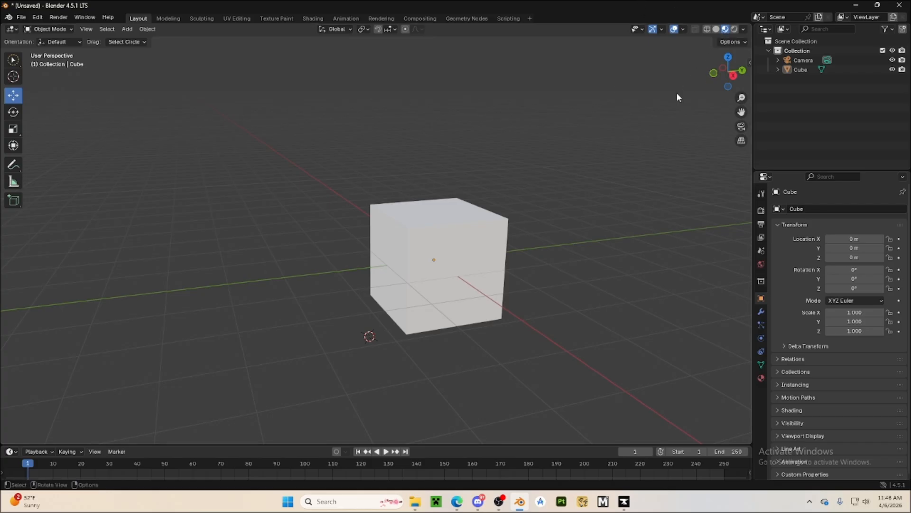
Switch the viewport shading to Rendered and examine the unlit cube through the scene camera
left_click(737, 30)
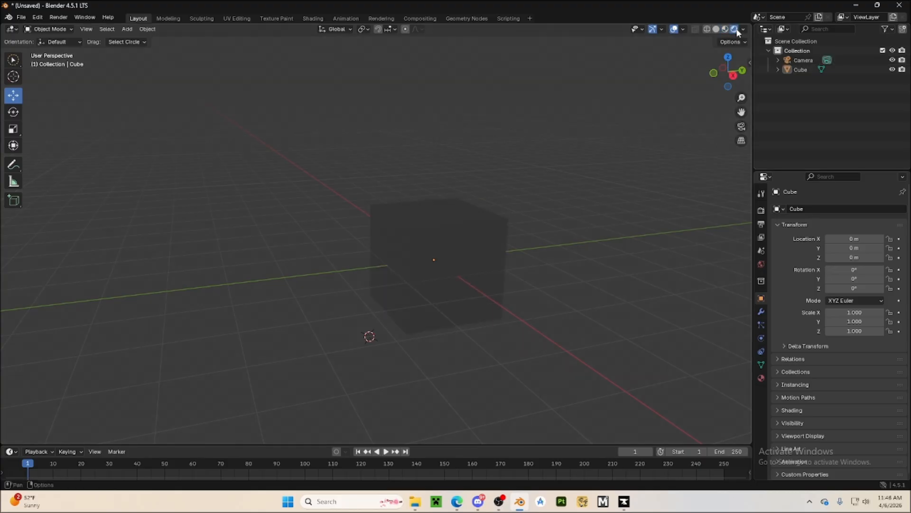
mouse_move(540, 268)
middle_mouse_down()
mouse_move(456, 281)
mouse_move(327, 366)
mouse_move(406, 361)
mouse_move(641, 168)
middle_mouse_up()
left_click(741, 127)
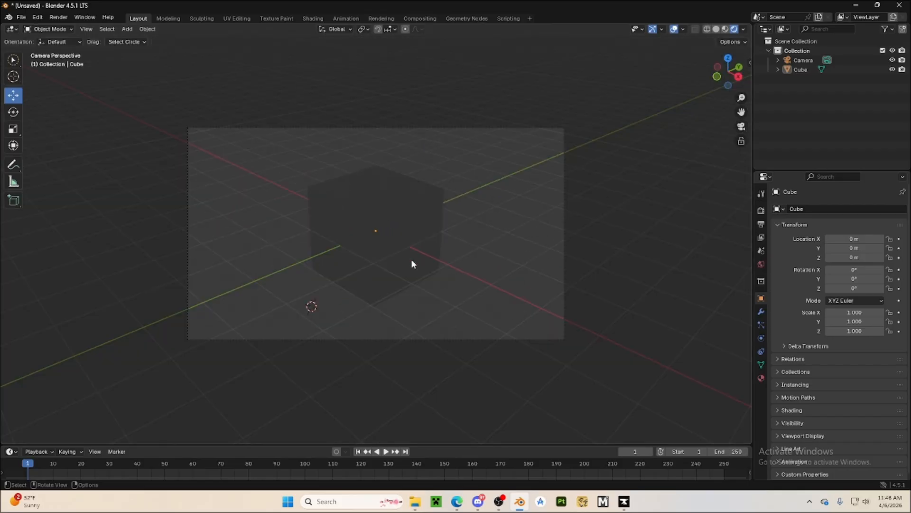
left_click(388, 265)
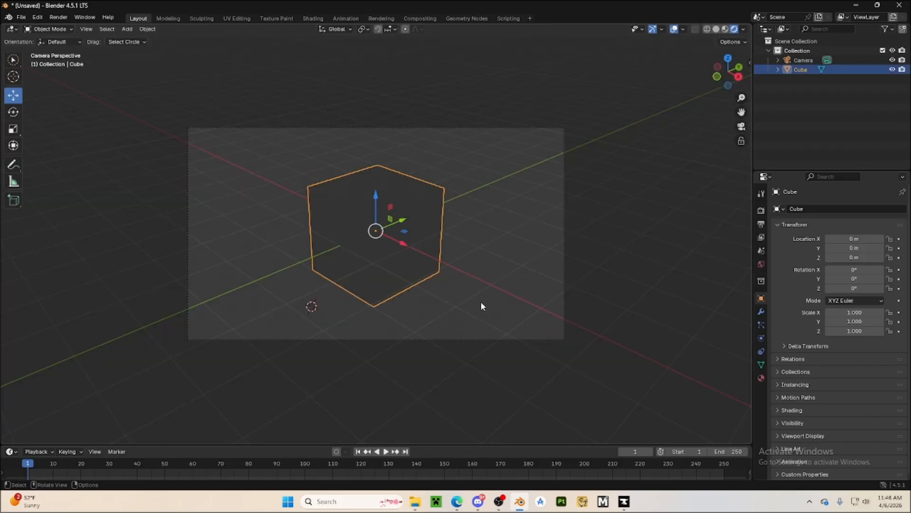
left_click(480, 301)
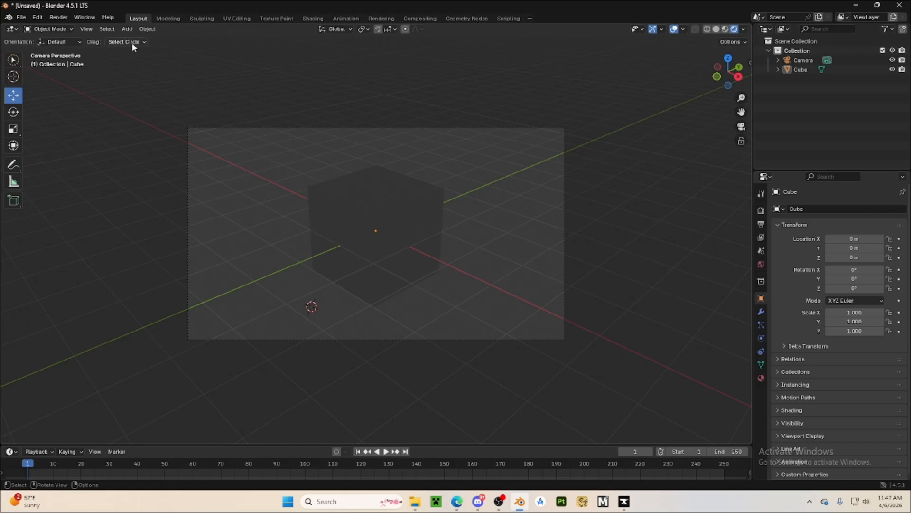
Add a Sun light, raise it to a Z location of about 3.84 m, aim it at the cube and deselect it
left_click(127, 29)
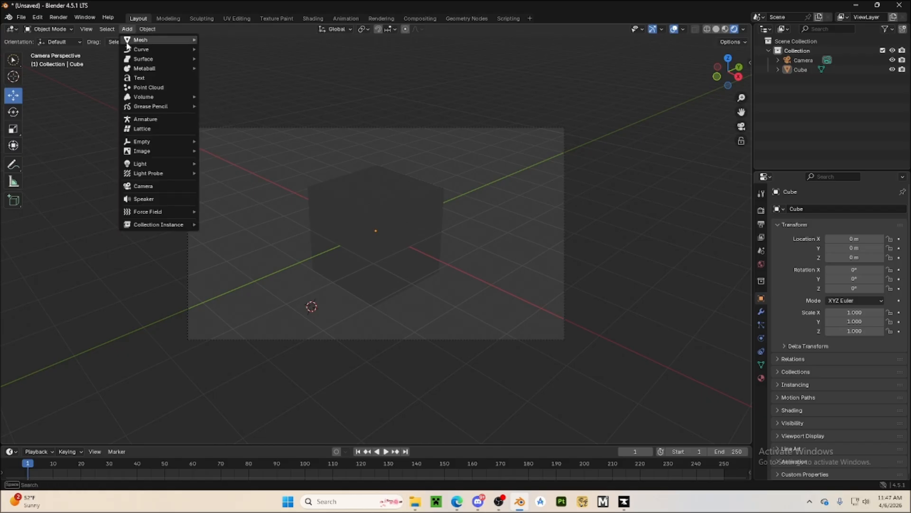
mouse_move(174, 165)
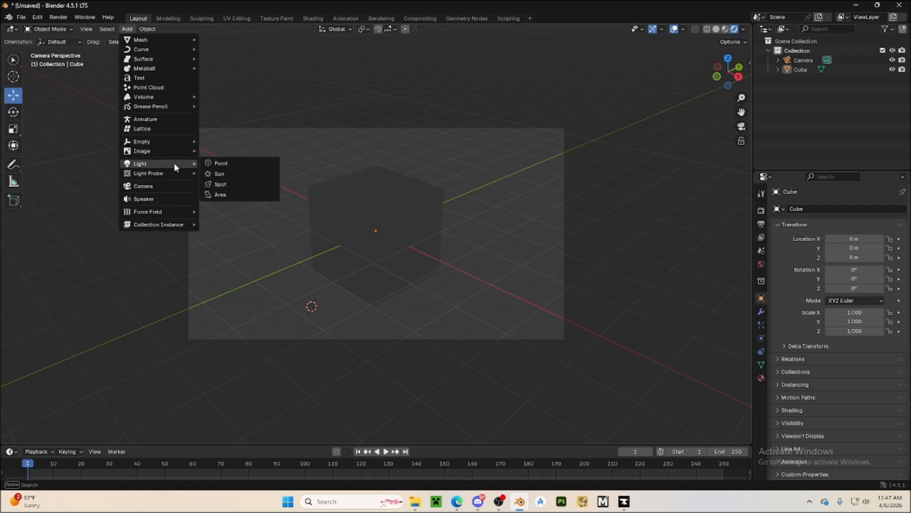
left_click(221, 173)
left_click_drag(310, 279, 303, 140)
left_click_drag(297, 94, 368, 207)
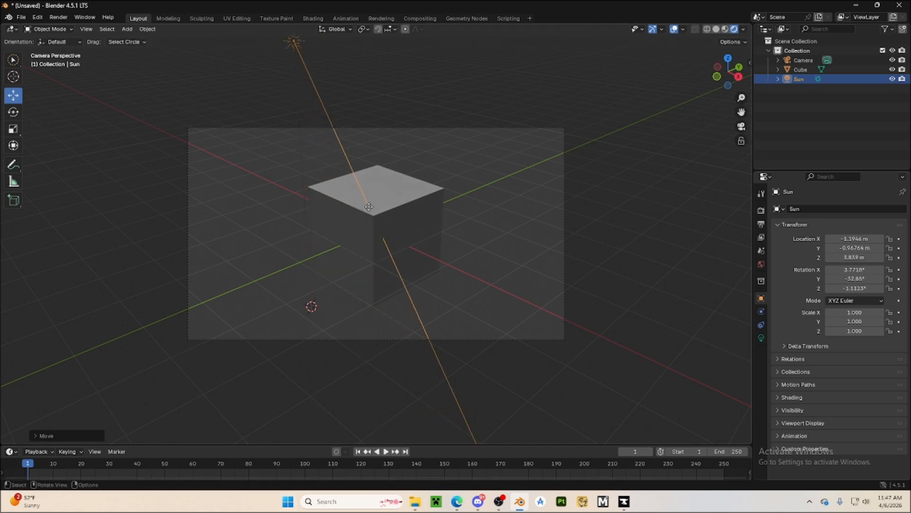
left_click(278, 233)
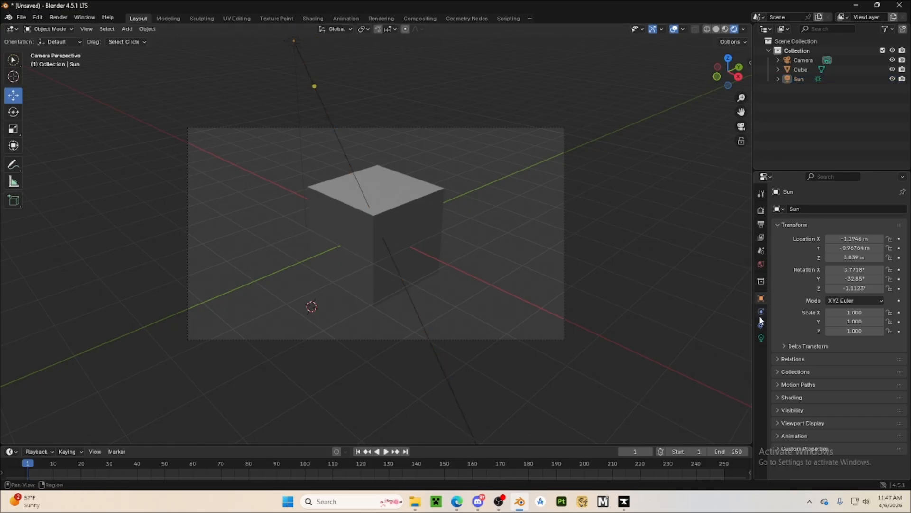
Set the Sun light's strength to 9.250 and check the brighter lighting on the cube
left_click(762, 336)
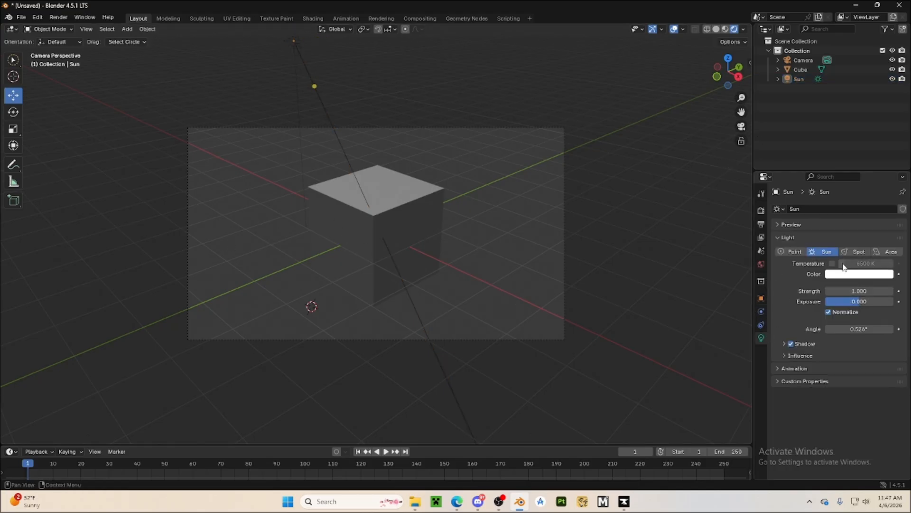
mouse_move(857, 291)
left_mouse_down()
mouse_move(895, 291)
mouse_move(845, 291)
mouse_move(871, 291)
left_mouse_up()
left_click(366, 218)
left_click(285, 259)
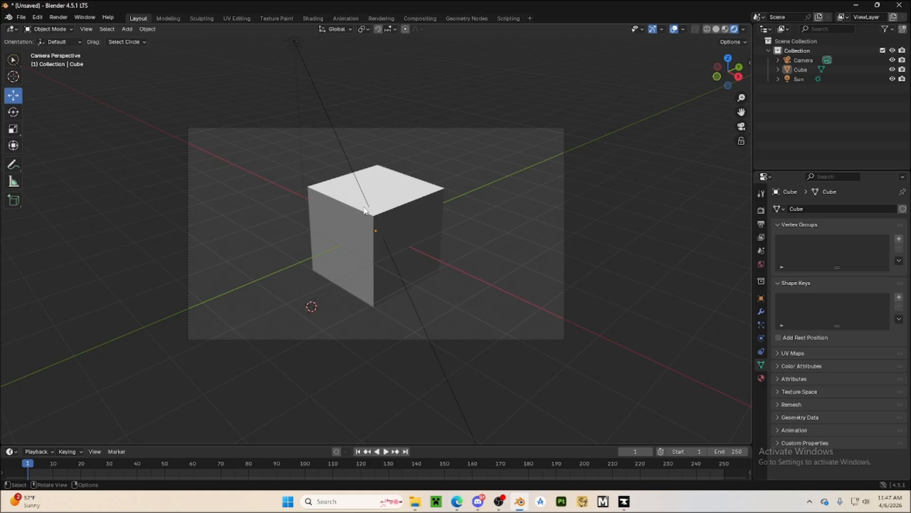
Leave the camera view and set the viewport shading back to Solid
left_click(742, 127)
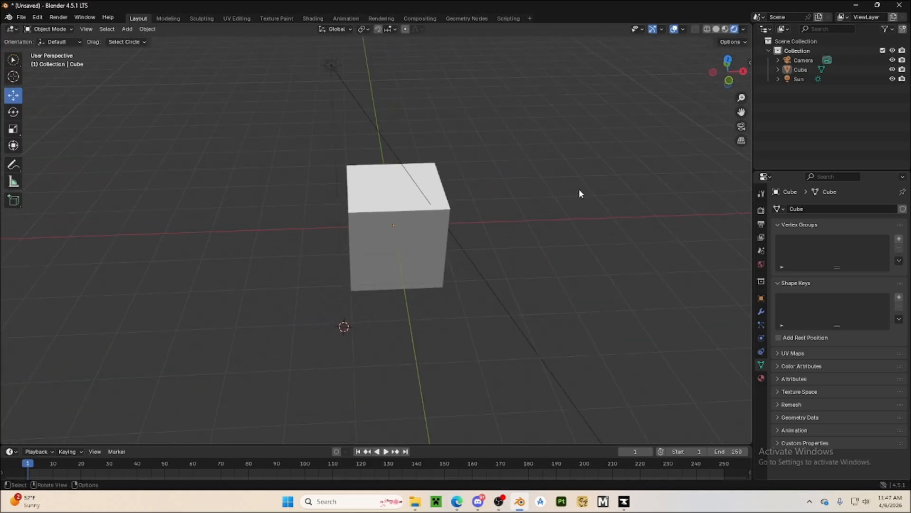
right_click(579, 189)
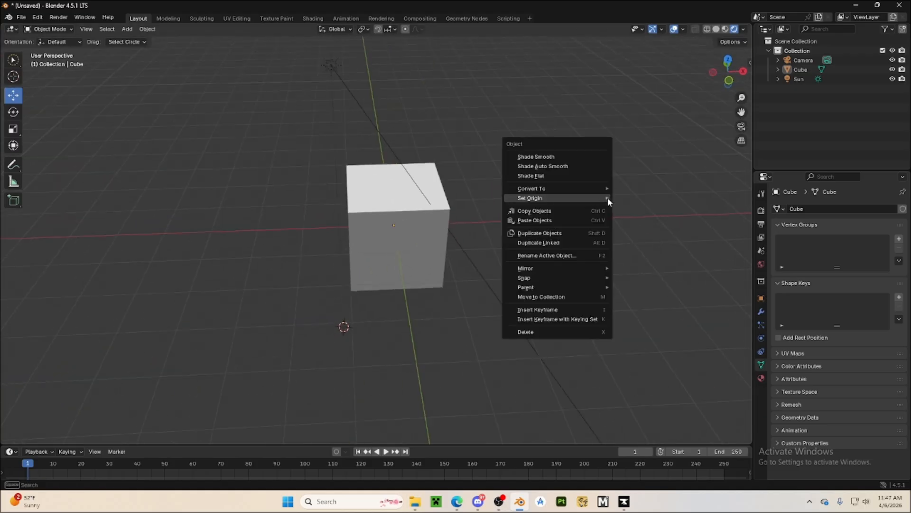
left_click(717, 30)
Delete the Sun light from the scene
left_click(337, 63)
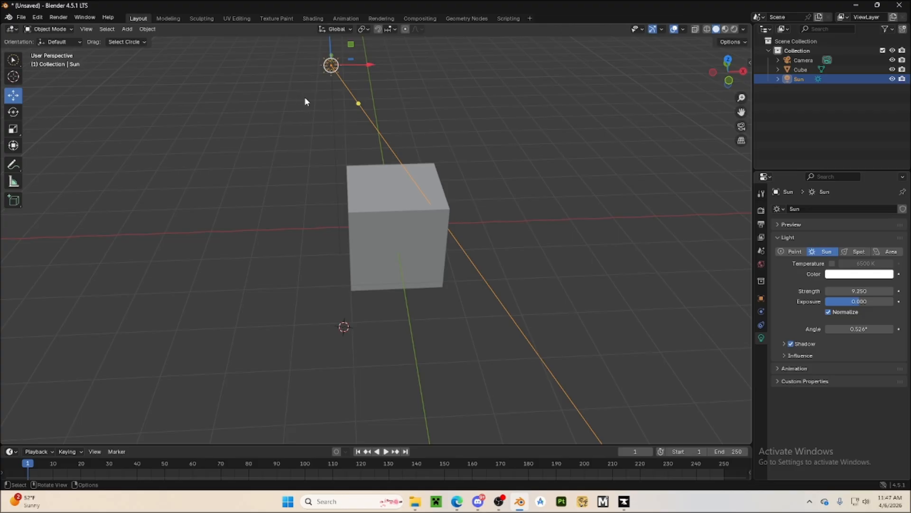
key("x")
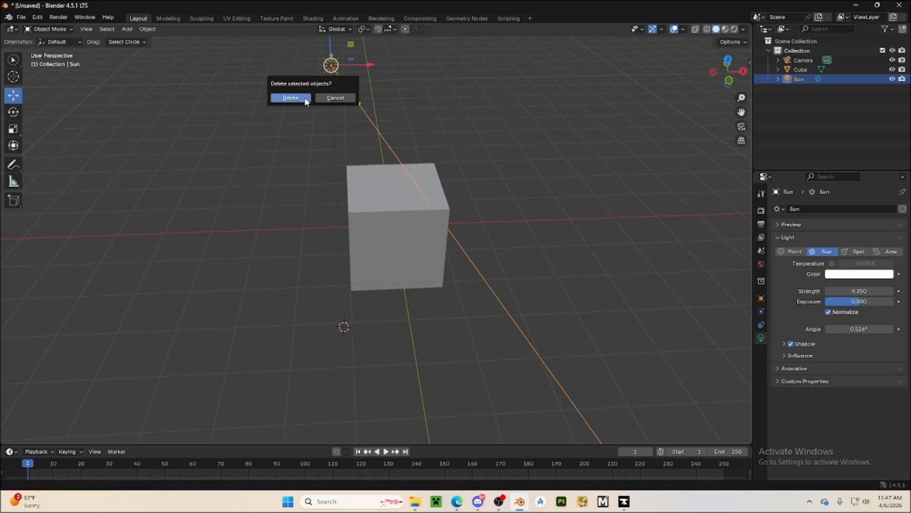
left_click(291, 98)
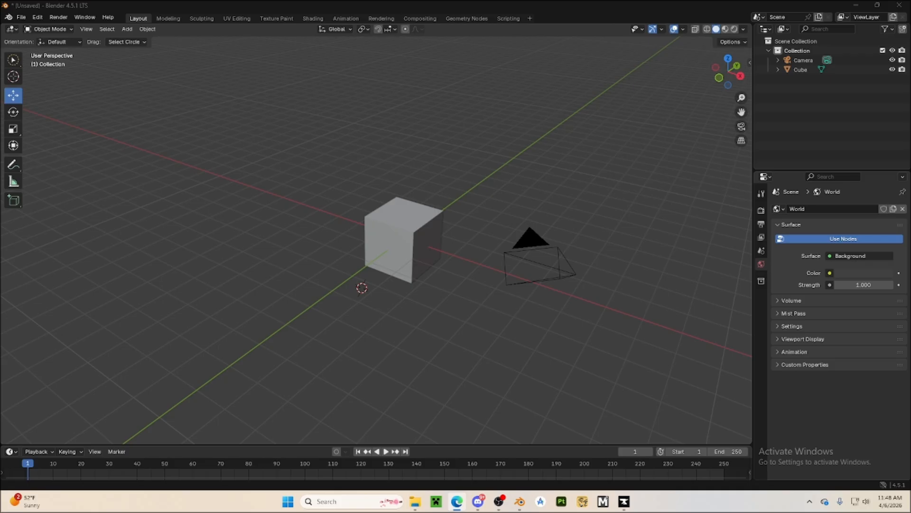
Try moving the cube constrained to the X, Y and Z axes in turn, cancel the move and deselect the cube
left_click(375, 218)
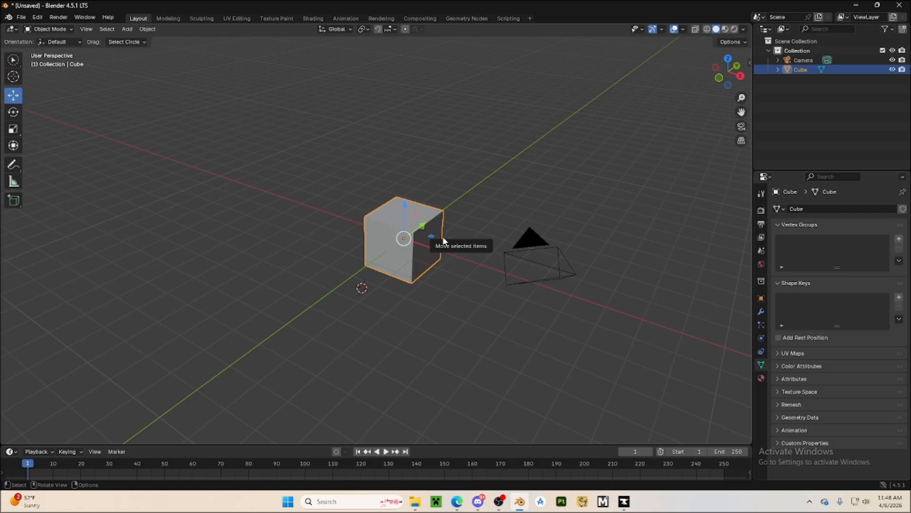
key("g")
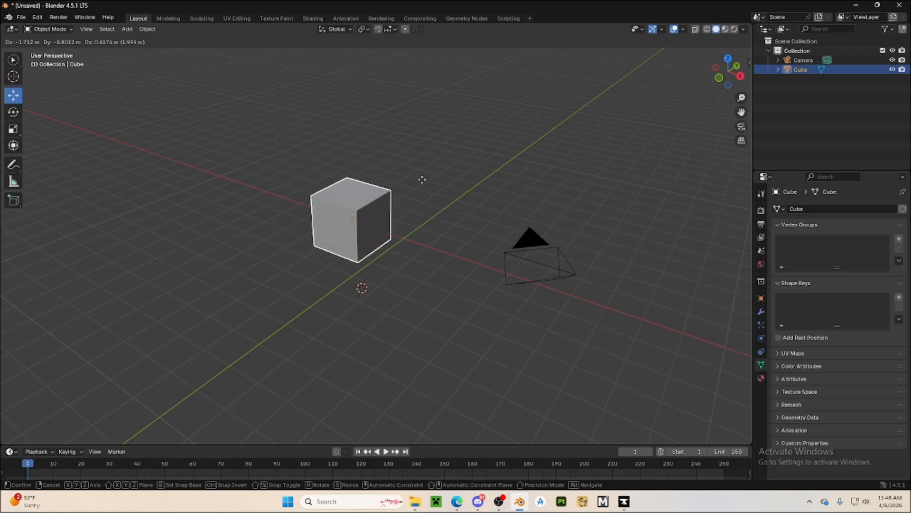
key("x")
key("y")
key("x")
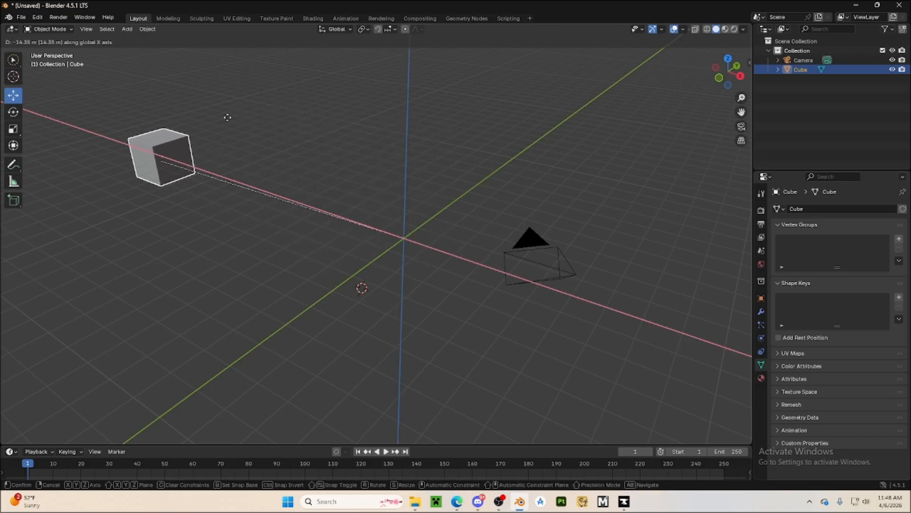
key("y")
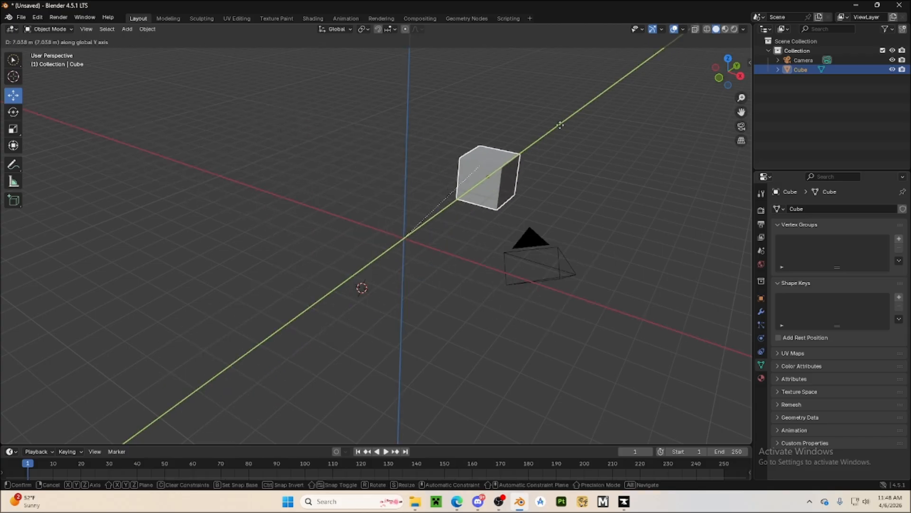
key("x")
key("z")
key("y")
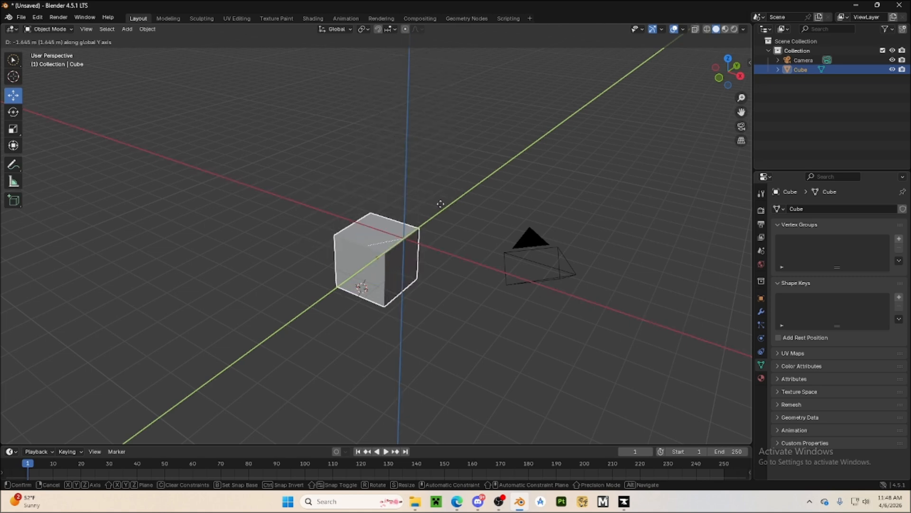
key("x")
key("z")
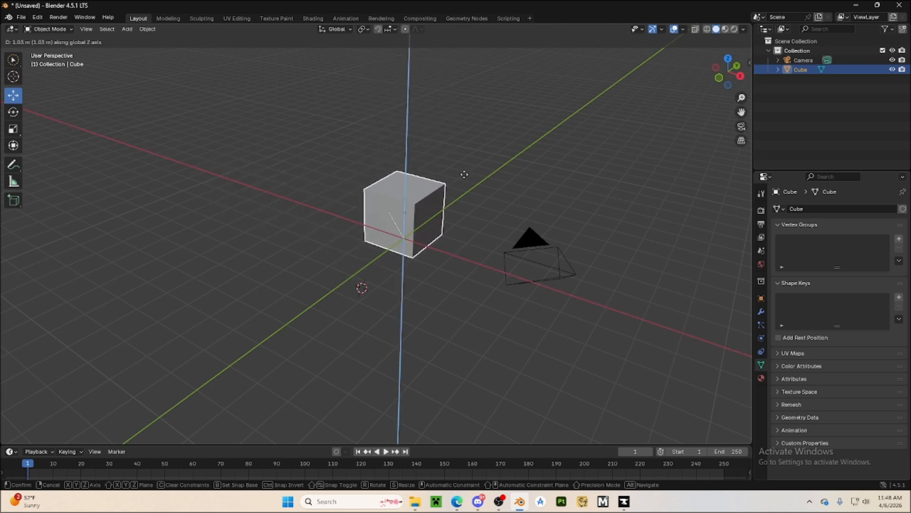
key("x")
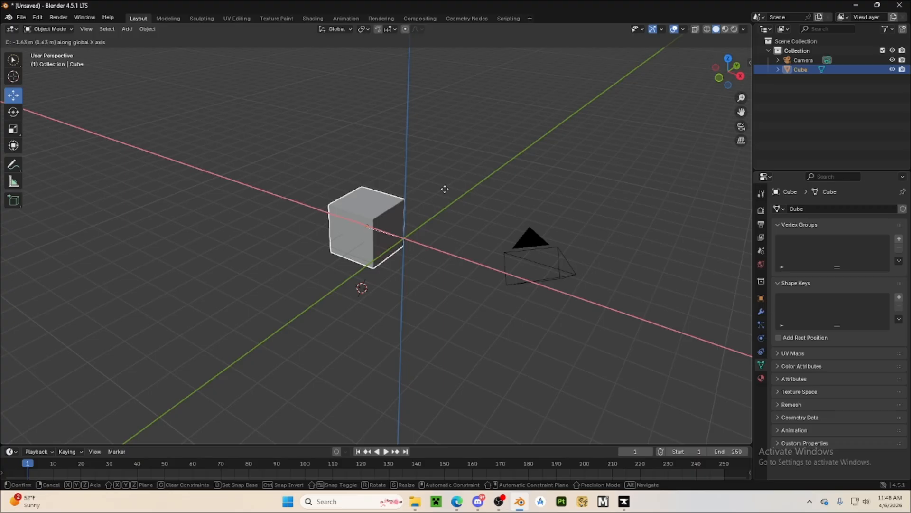
key("z")
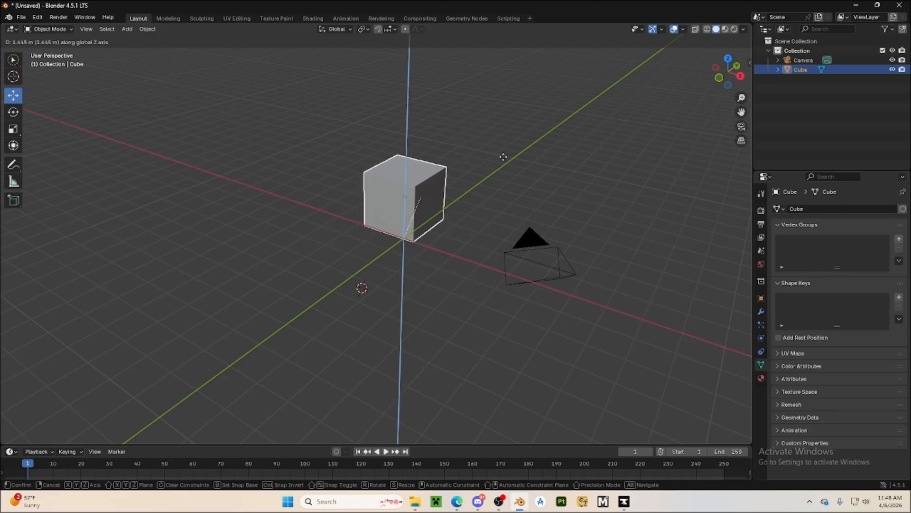
key("y")
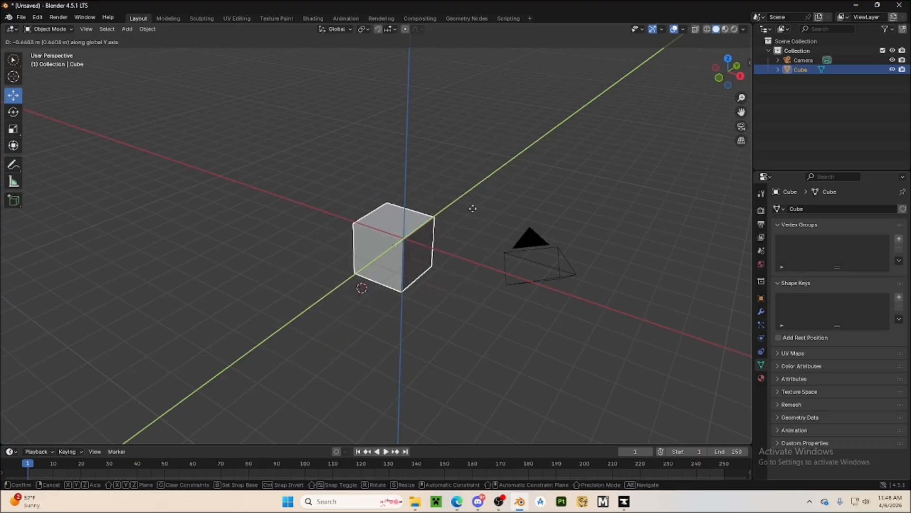
key("z")
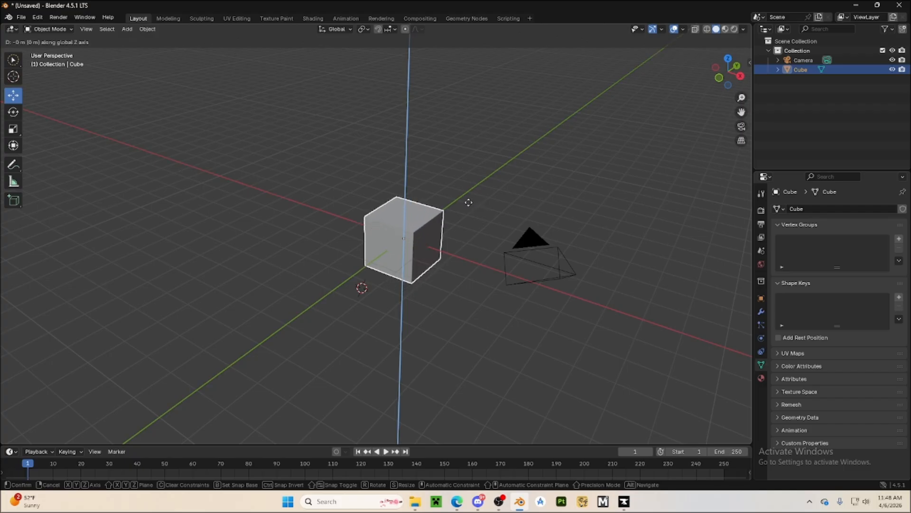
right_click(468, 202)
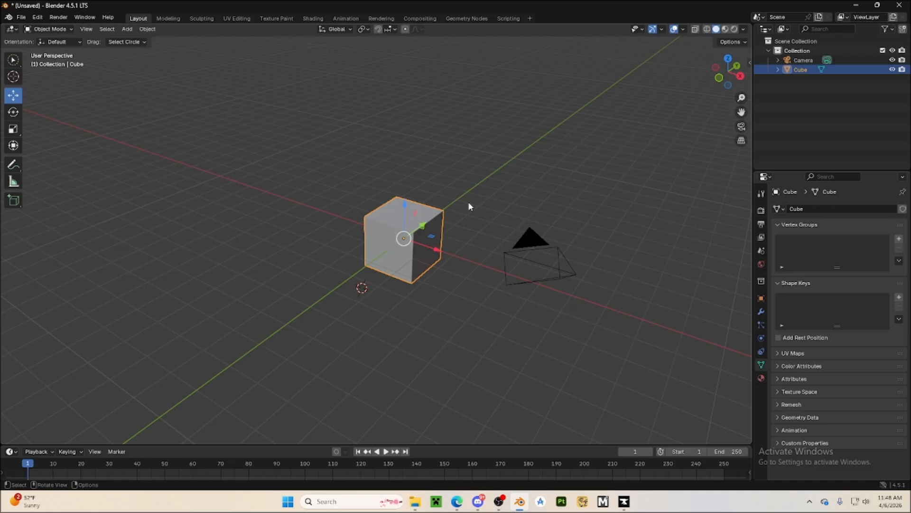
left_click(454, 295)
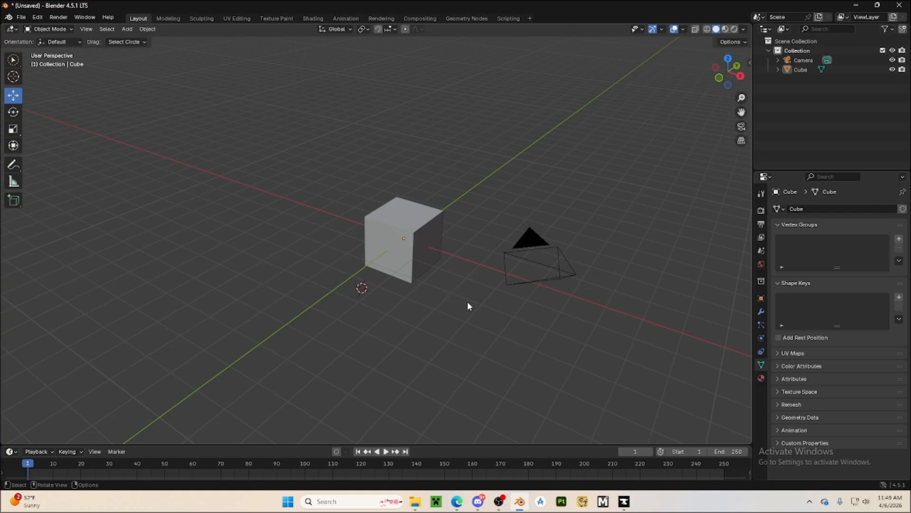
Rotate the cube freely to a slight tilt, deselect it and view it from another side
left_click(432, 227)
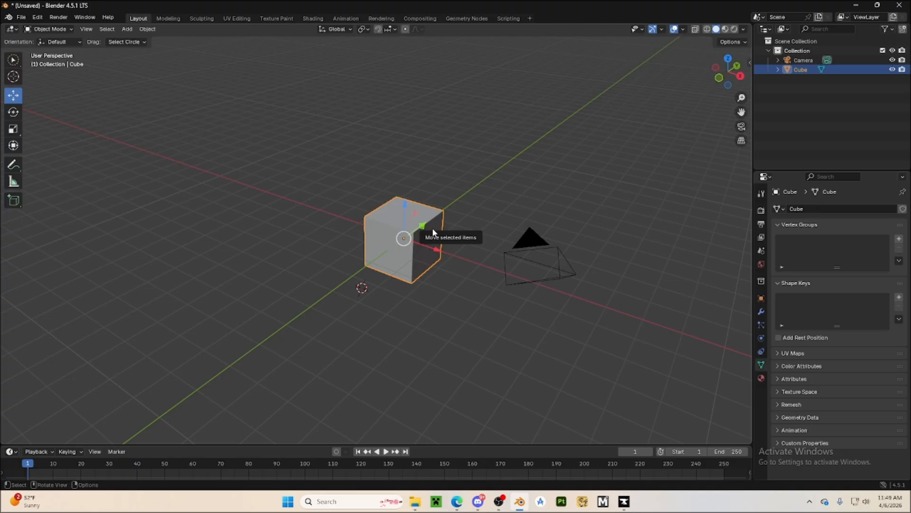
key("r")
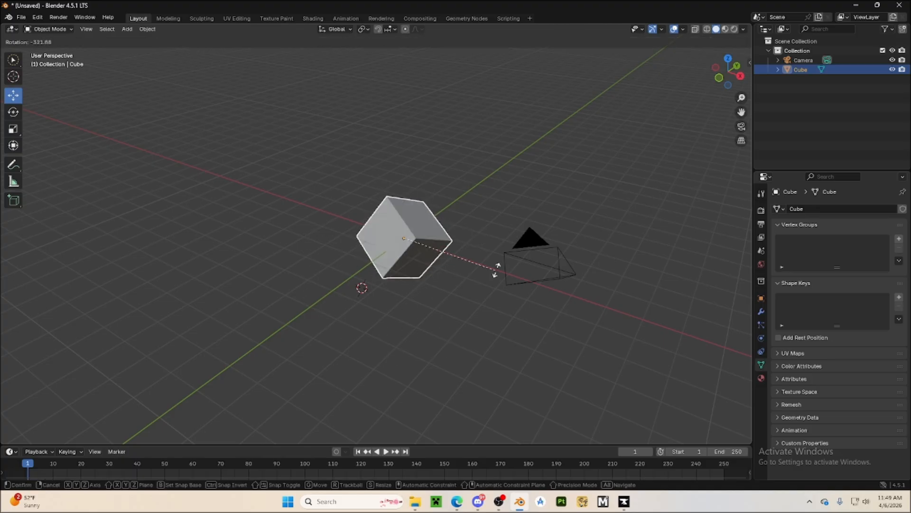
left_click(487, 226)
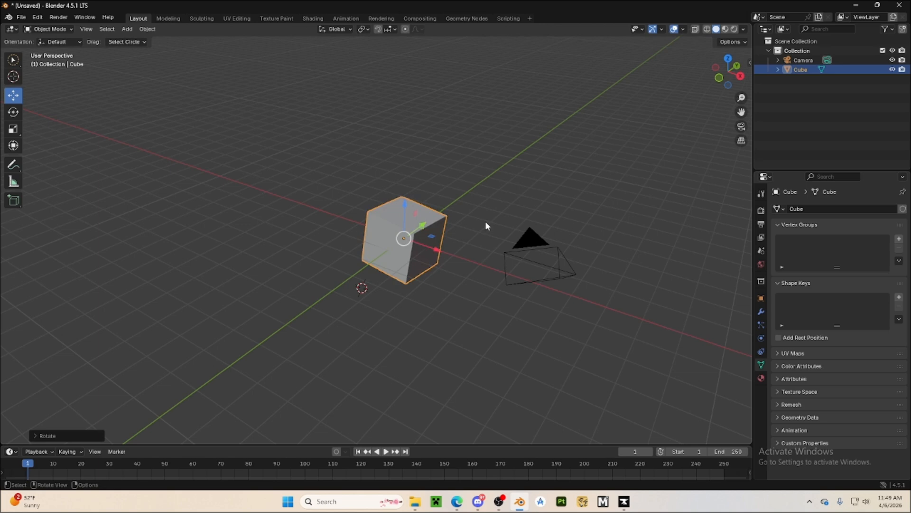
left_click(487, 226)
middle_click_drag(472, 258, 495, 287)
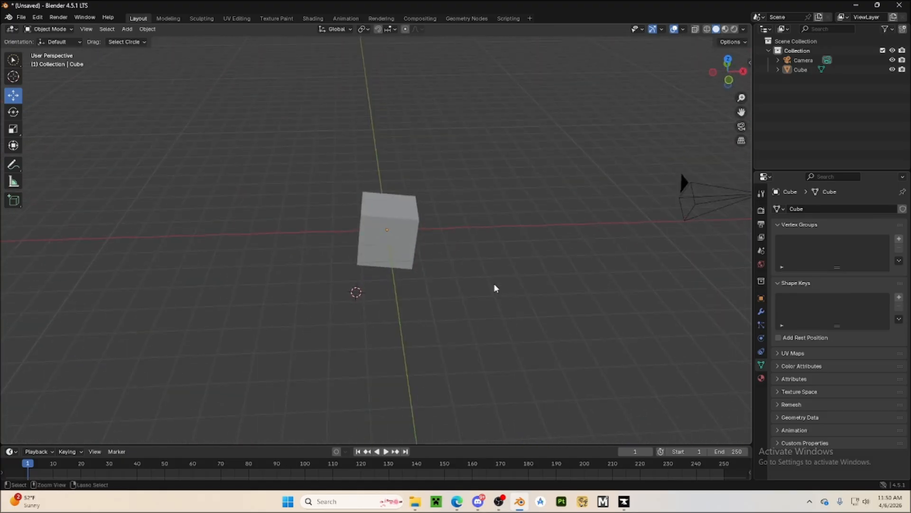
Undo the cube's rotation and check its original orientation from several angles
key("ctrl+z")
key("ctrl+z")
key("ctrl+z")
middle_click_drag(494, 284, 358, 253)
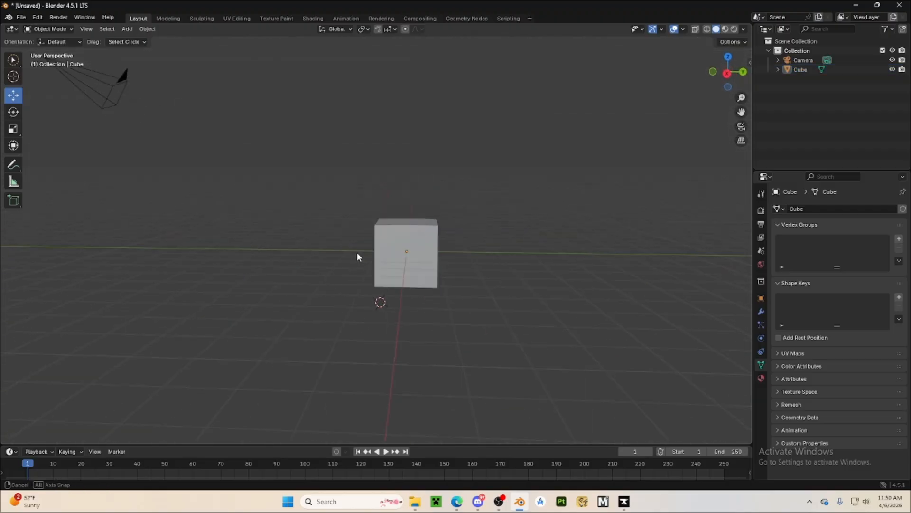
scroll(428, 281, "up", 6)
middle_click_drag(429, 281, 572, 330)
scroll(573, 329, "down", 3)
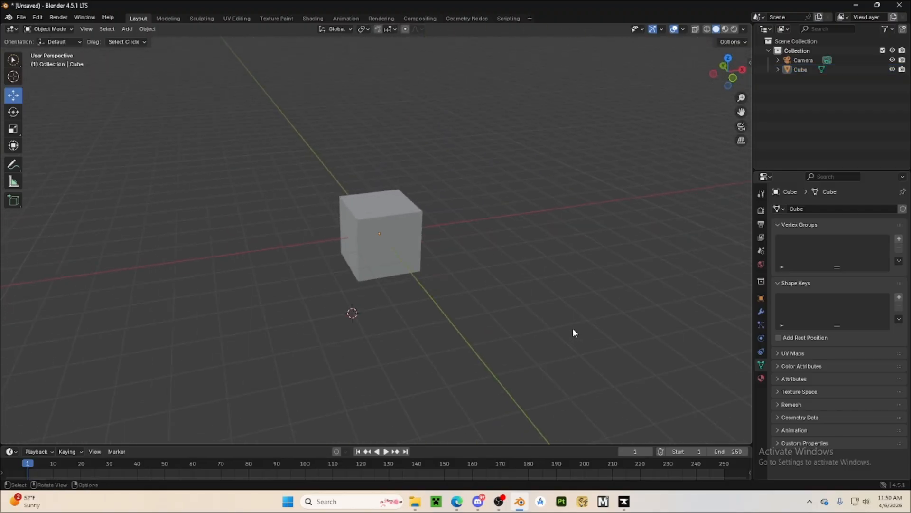
Scale the cube up uniformly on all axes, deselect it and view the enlarged shape from another side
left_click(417, 230)
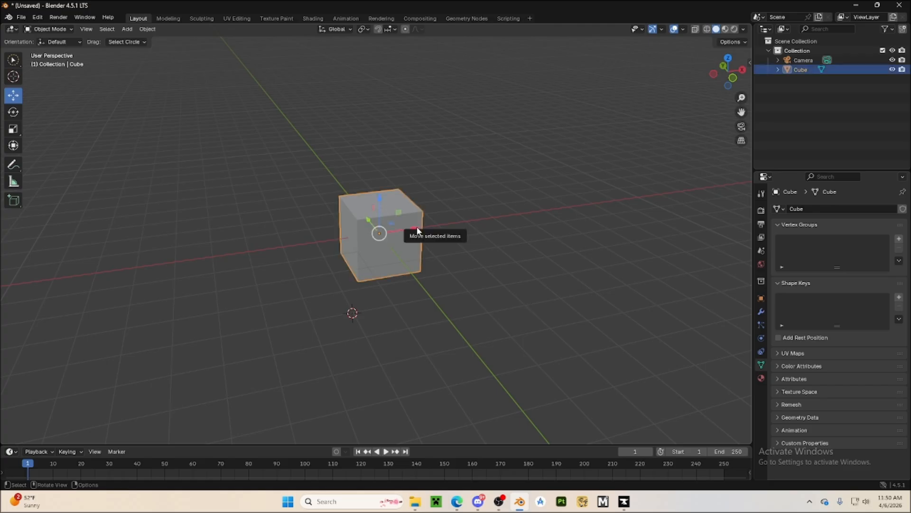
key("s")
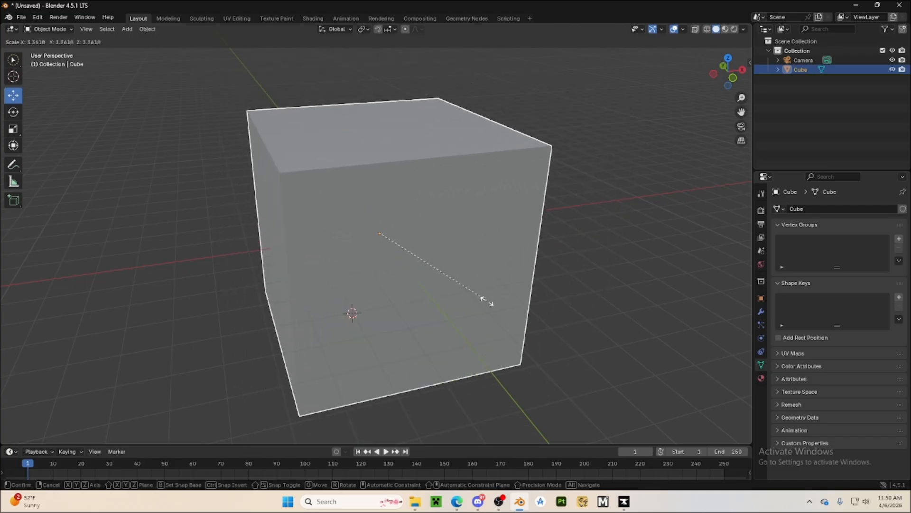
left_click(457, 288)
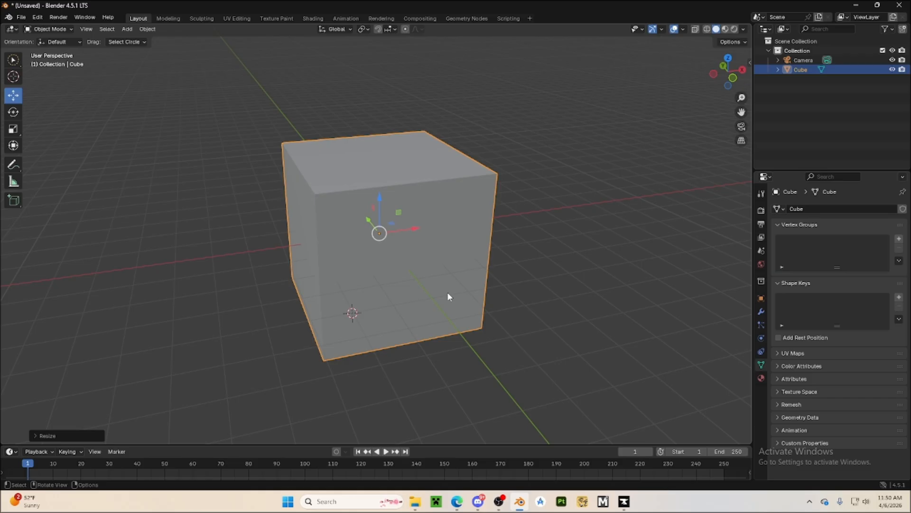
left_click(497, 343)
middle_click_drag(505, 355, 421, 348)
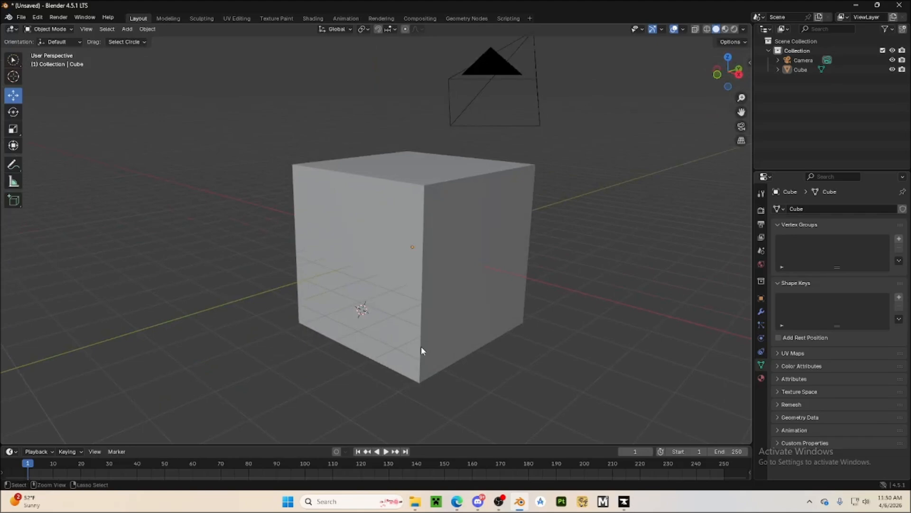
Undo the cube's enlargement and leave the cube deselected
key("ctrl+z")
key("ctrl+z")
left_click(484, 309)
middle_click_drag(489, 299, 446, 300)
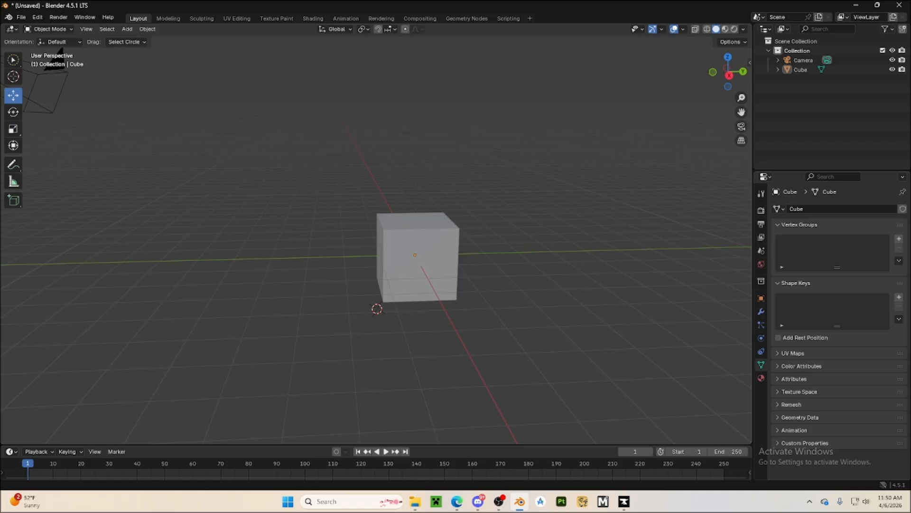
Delete the cube through the delete confirmation, undo the deletion and clear the selection
left_click(384, 288)
key("x")
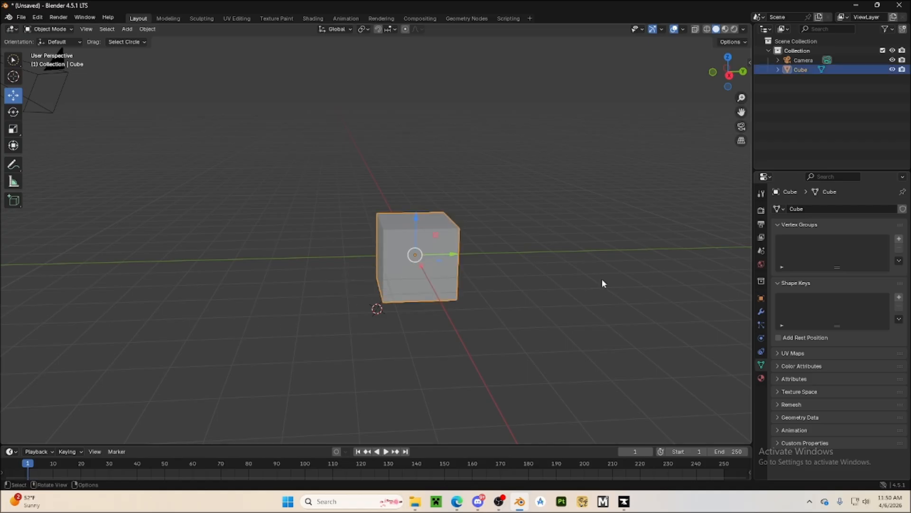
key("x")
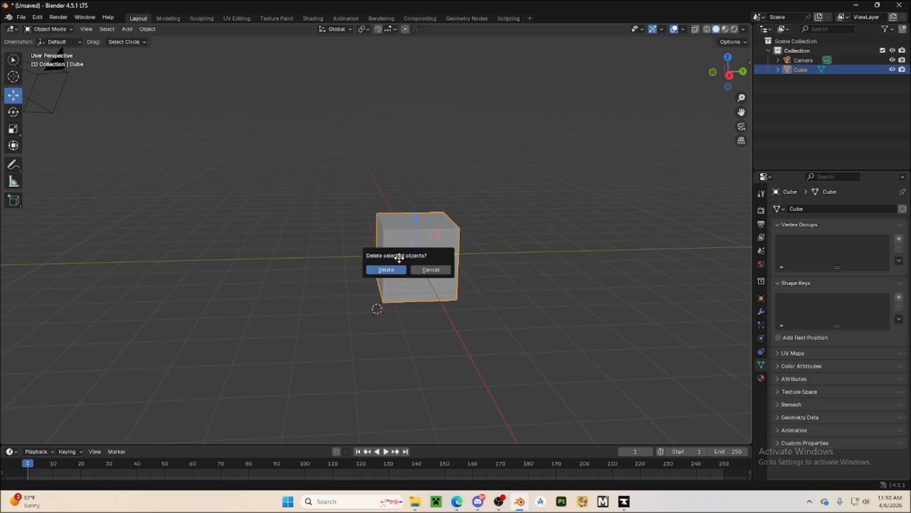
key("x")
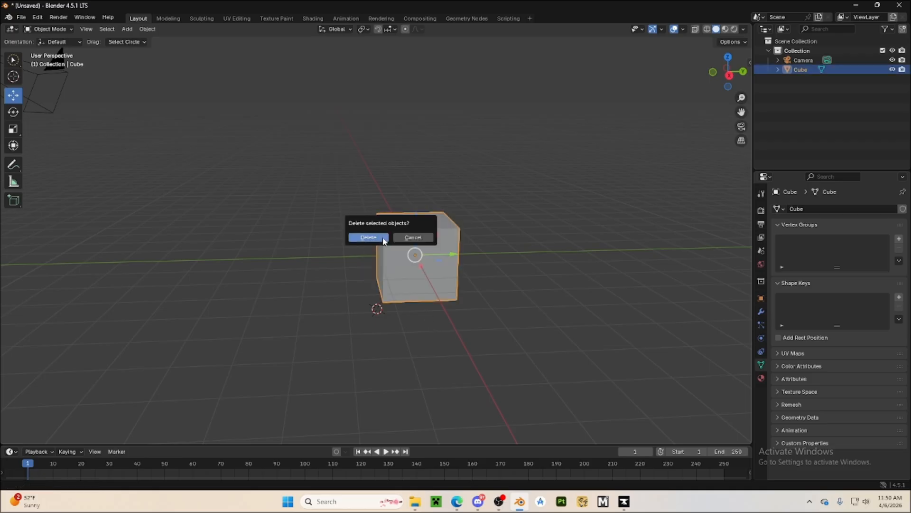
left_click(370, 238)
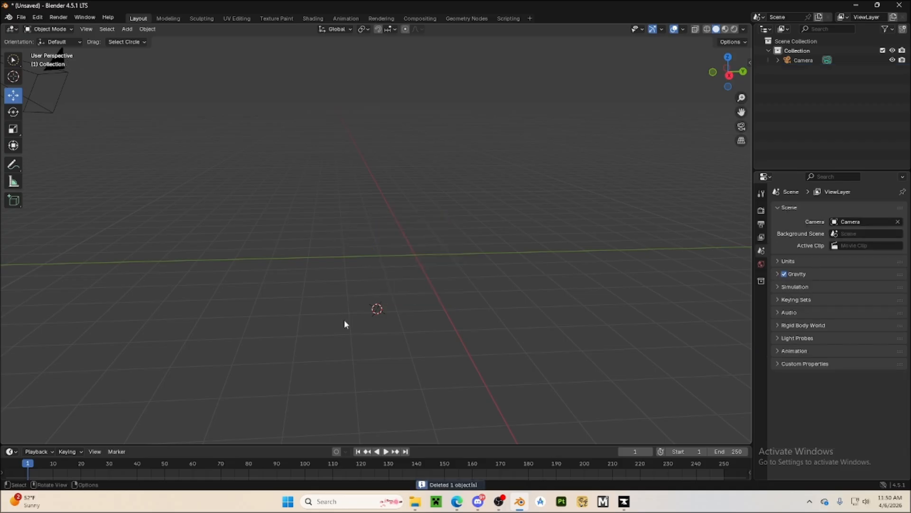
key("ctrl+z")
left_click(344, 323)
Delete the cube directly without a confirmation and undo the deletion
left_click(384, 274)
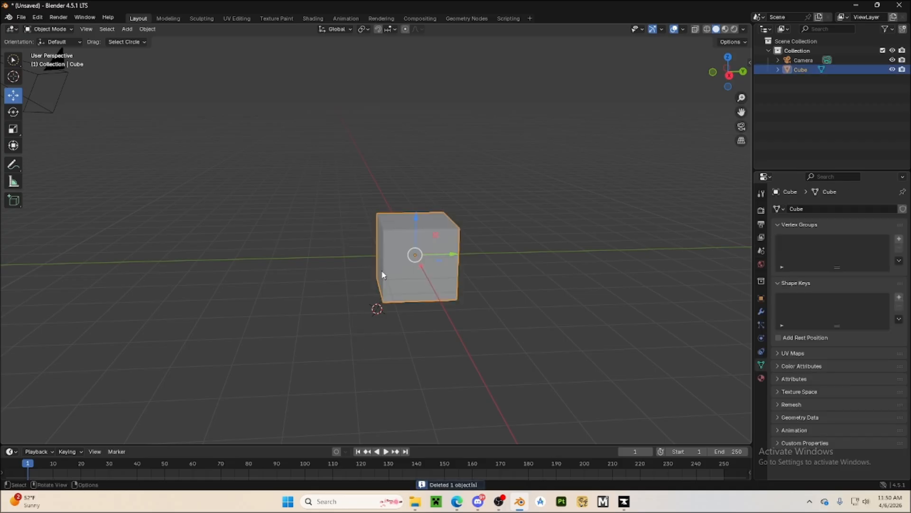
key("Delete")
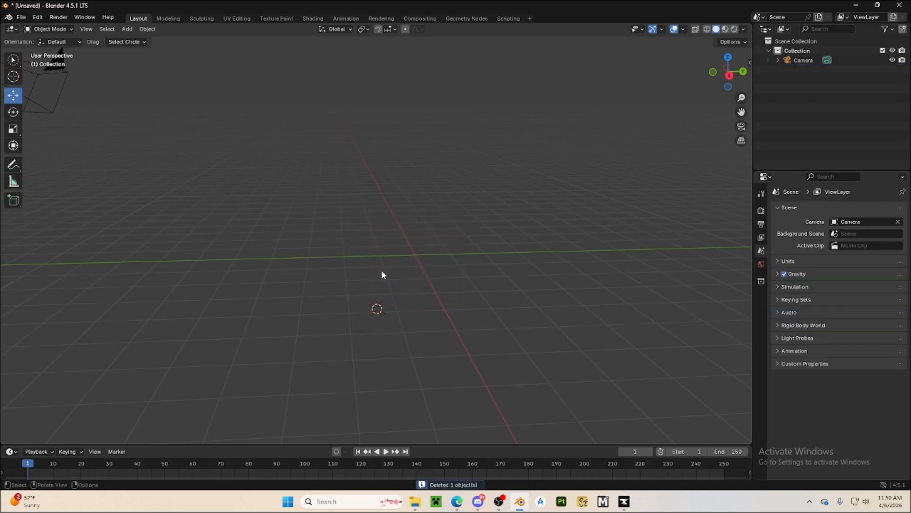
key("ctrl+z")
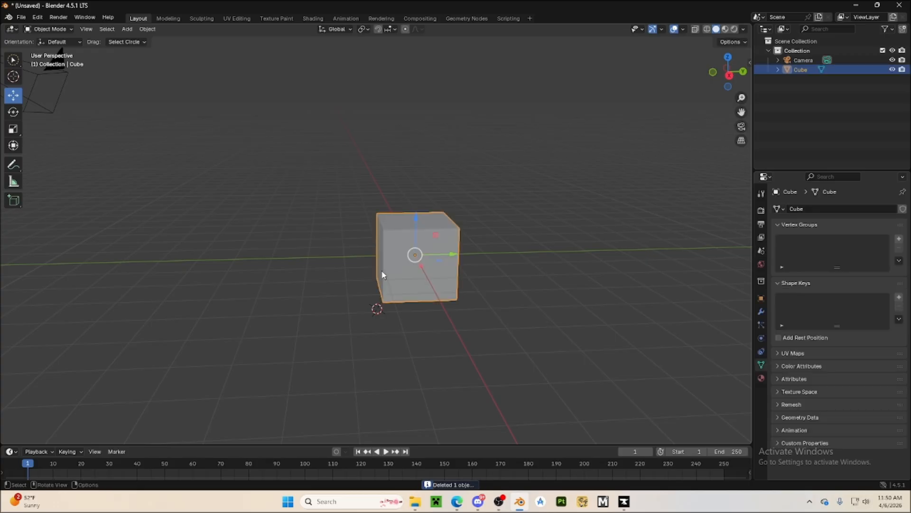
Delete the cube once more with confirmation, bring it back by undoing, and deselect it
key("x")
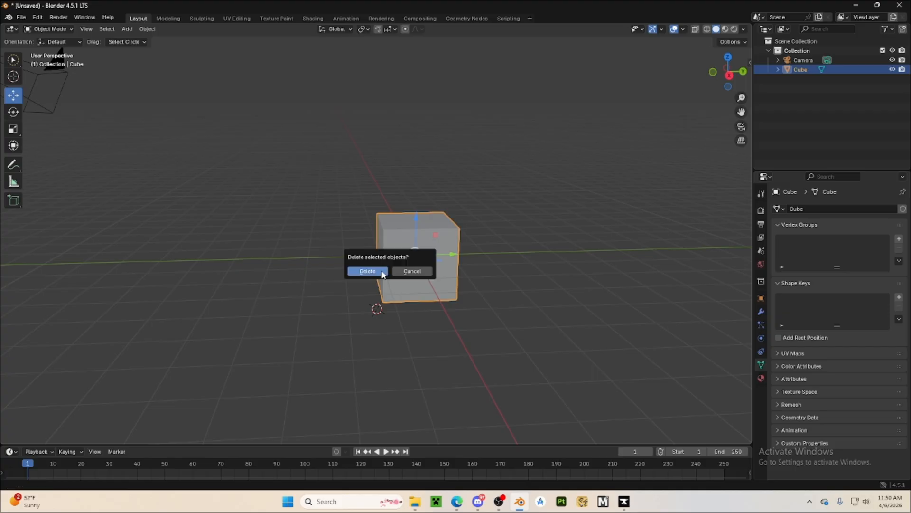
left_click(383, 272)
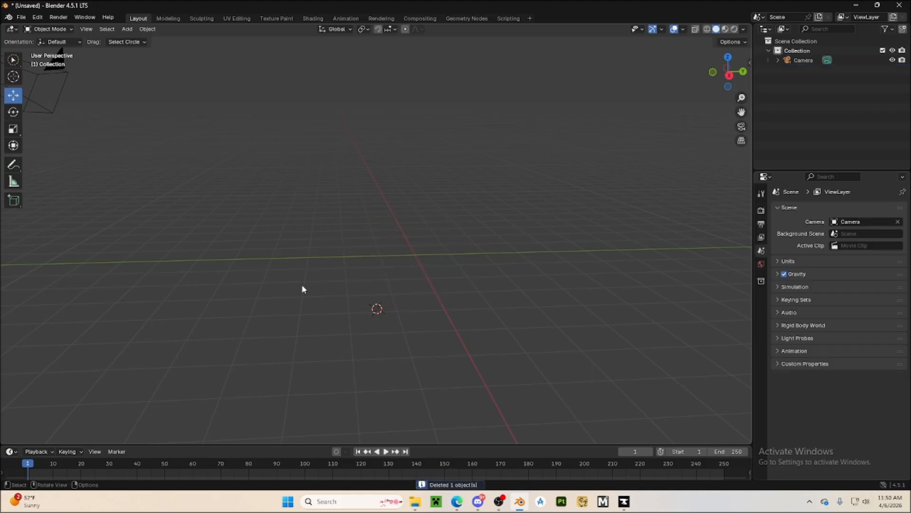
mouse_move(301, 289)
middle_mouse_down()
mouse_move(362, 371)
mouse_move(273, 308)
mouse_move(321, 304)
mouse_move(327, 293)
mouse_move(301, 291)
middle_mouse_up()
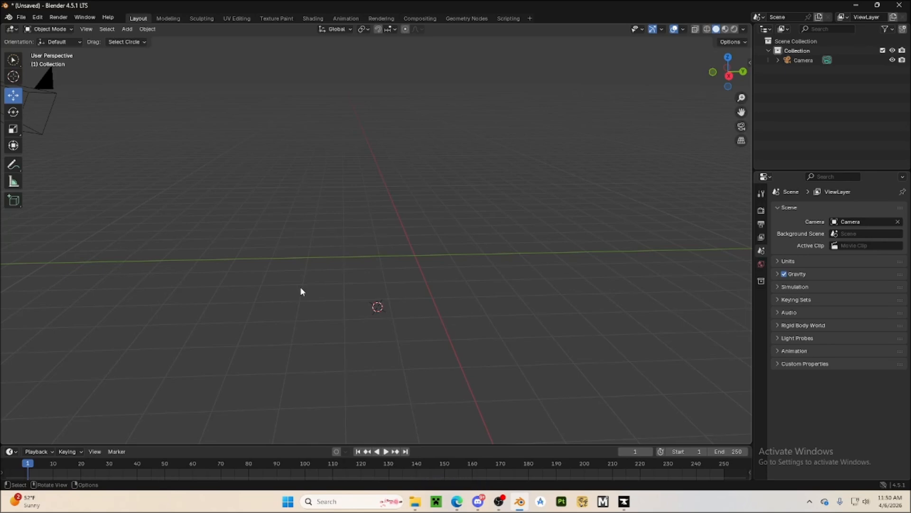
key("ctrl+z")
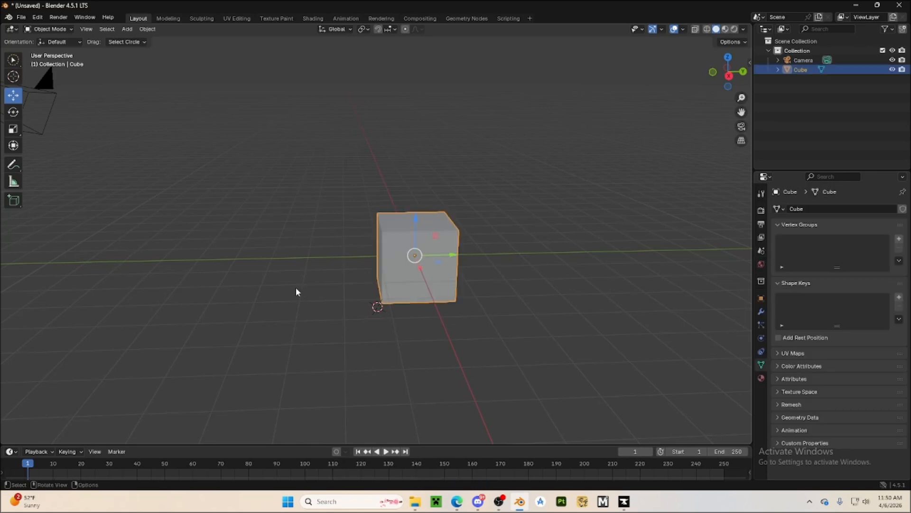
left_click(197, 278)
left_click(453, 264)
left_click(373, 260)
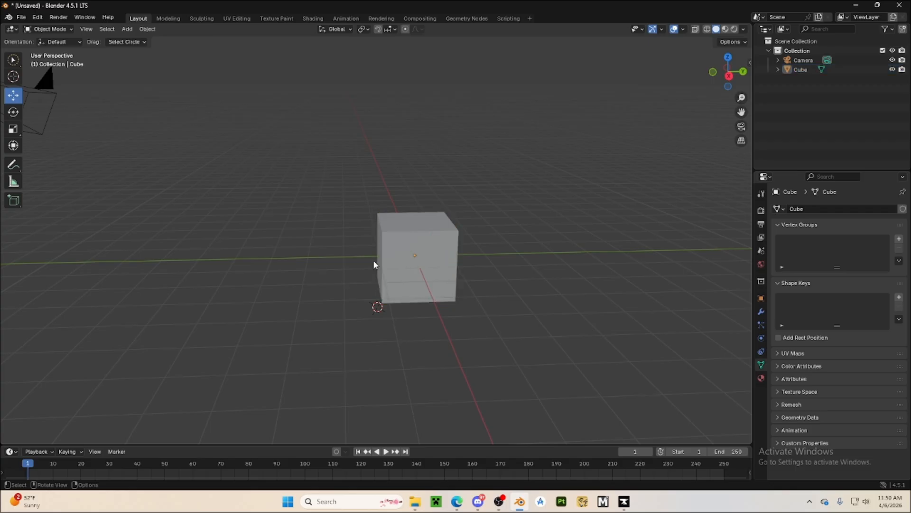
Examine the kinds of objects that can be added to the scene, including the mesh and curve primitives
left_click(126, 30)
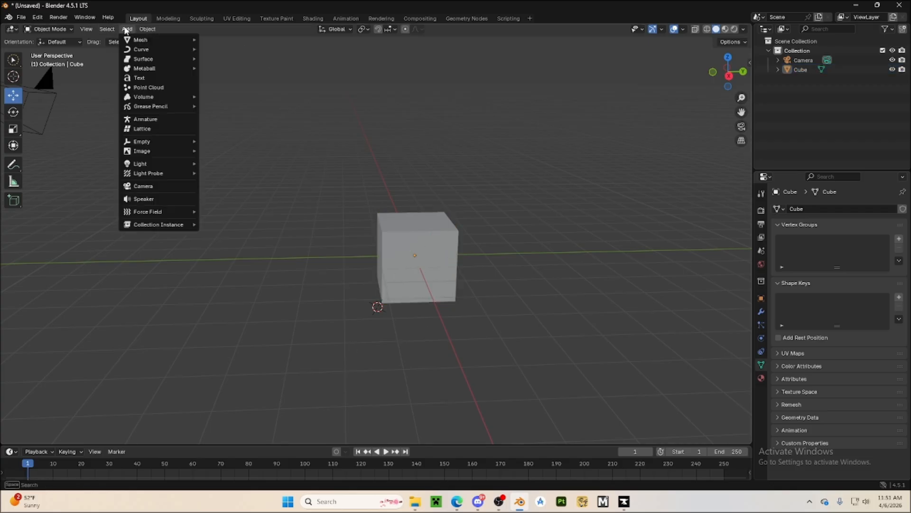
mouse_move(148, 40)
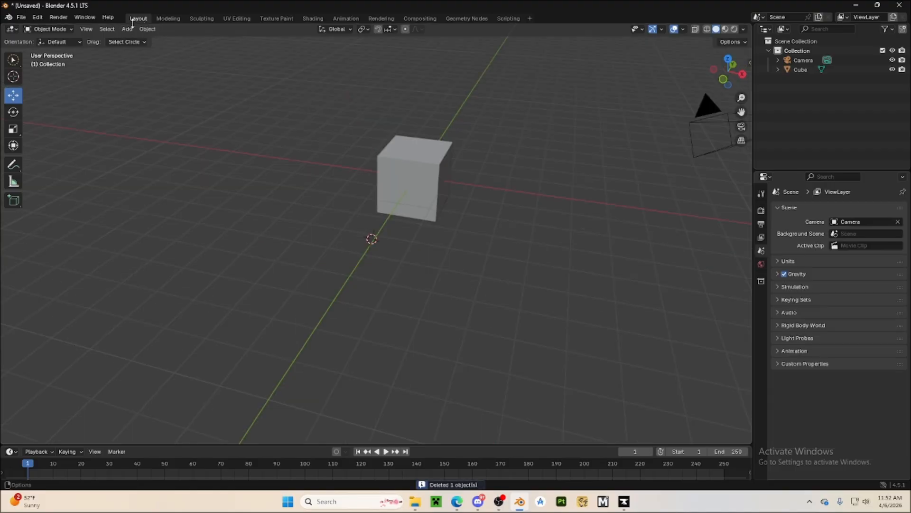
left_click(127, 29)
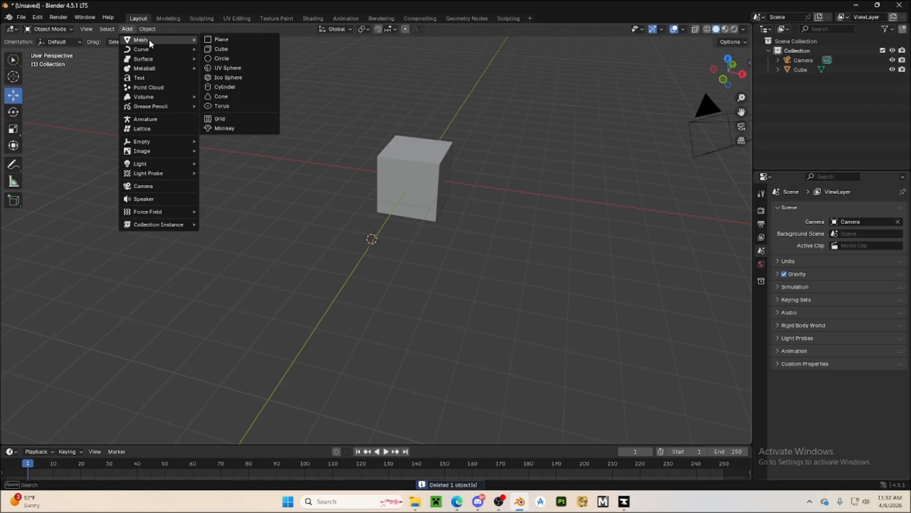
mouse_move(150, 108)
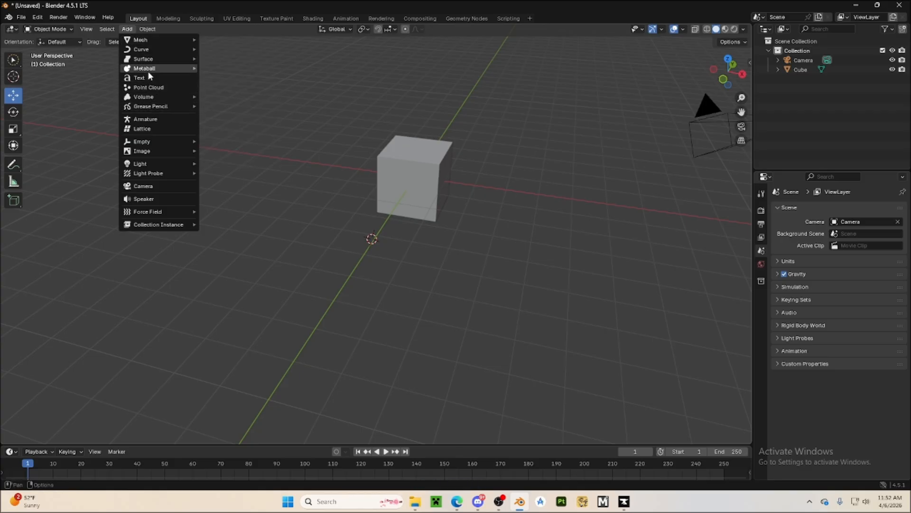
mouse_move(148, 53)
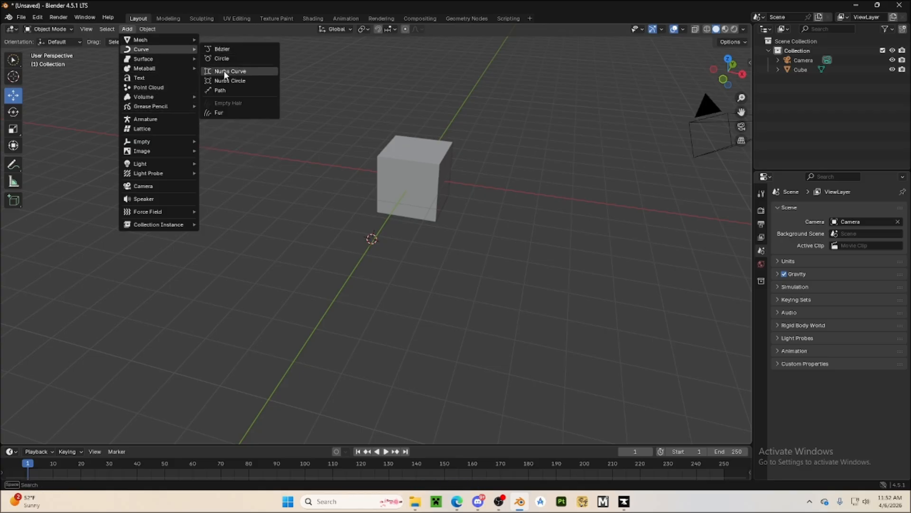
mouse_move(172, 63)
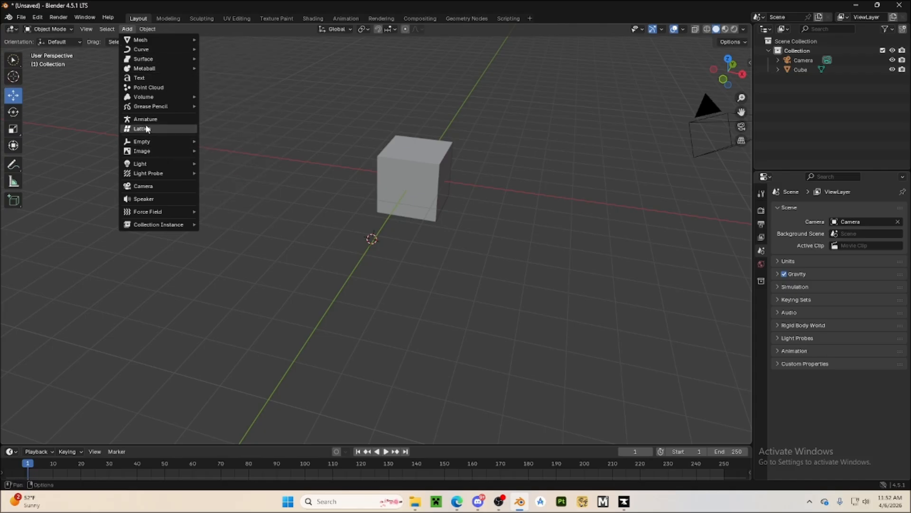
mouse_move(146, 152)
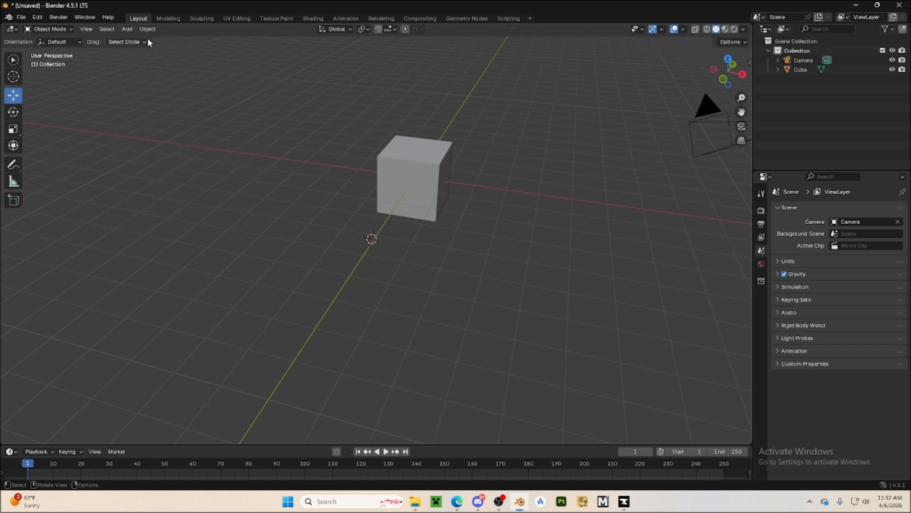
middle_click_drag(210, 90, 379, 179)
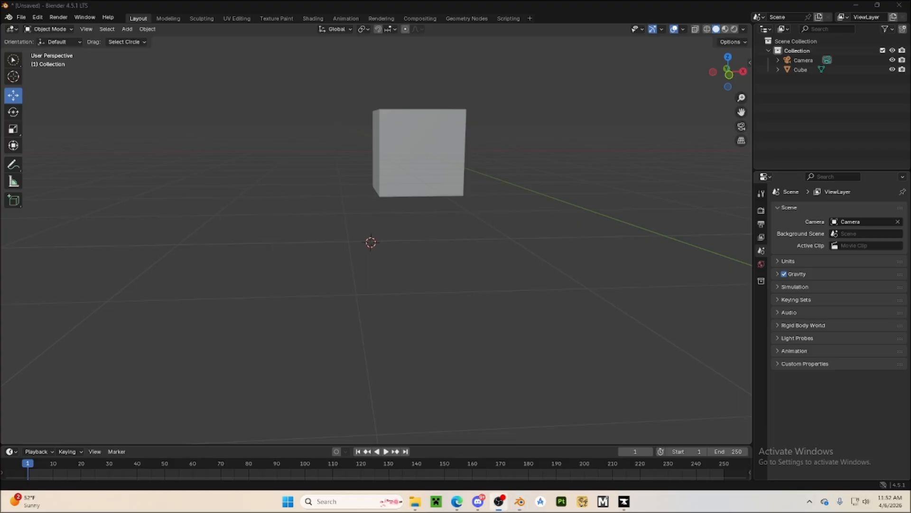
In front orthographic view, add Bottle.png from the Desktop folder CapstoneProject\Episodes\EP1 as a background image
key("KP_1")
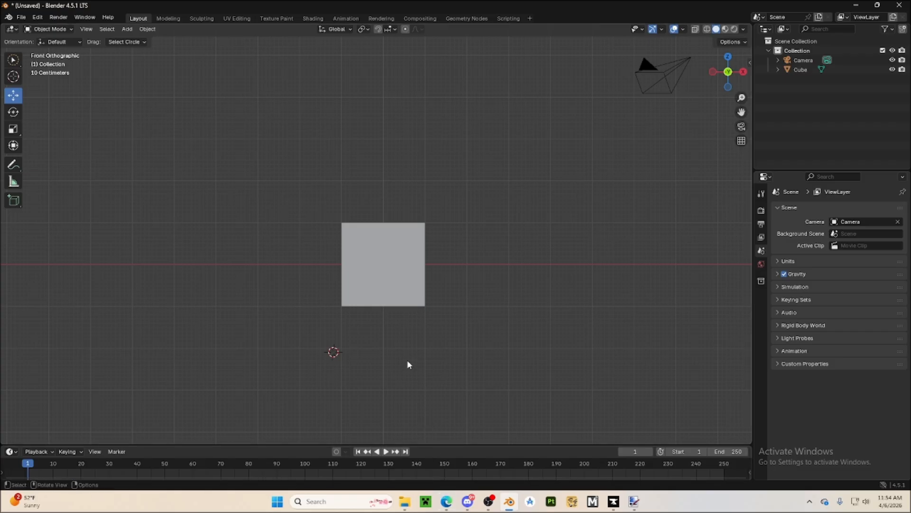
left_click(127, 30)
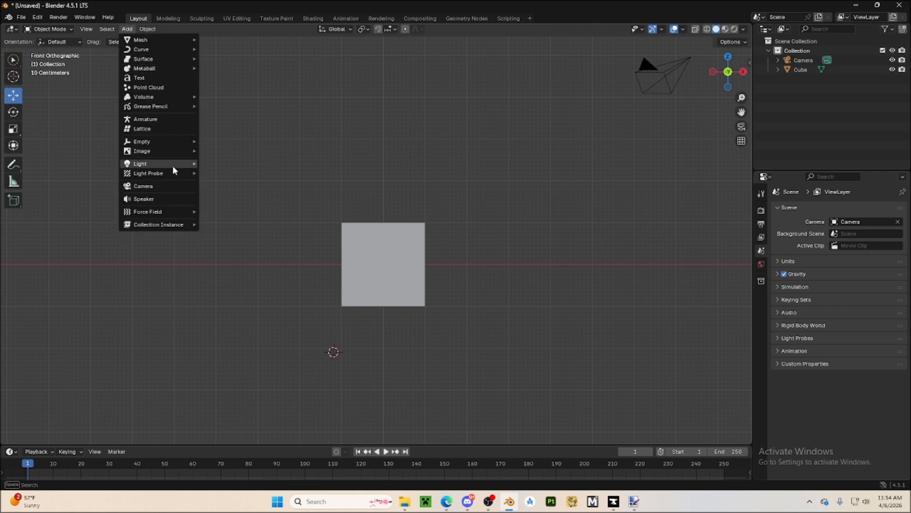
mouse_move(175, 151)
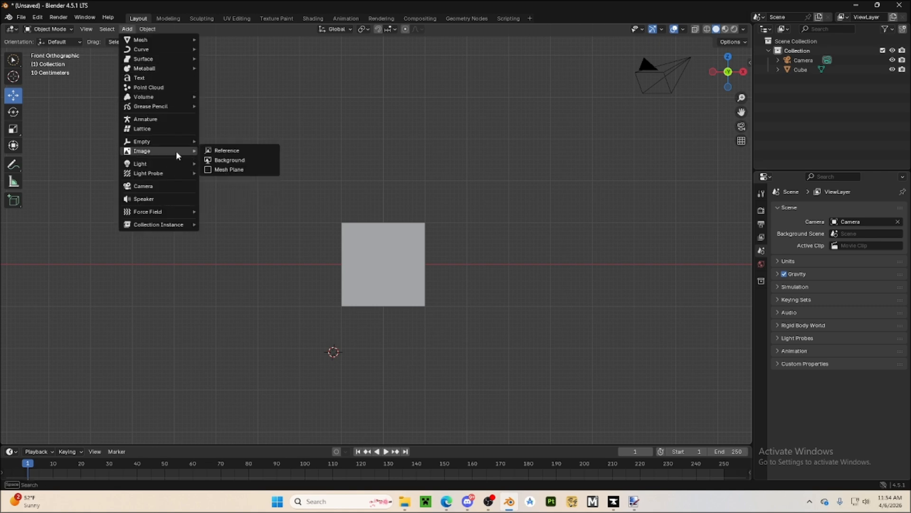
left_click(232, 160)
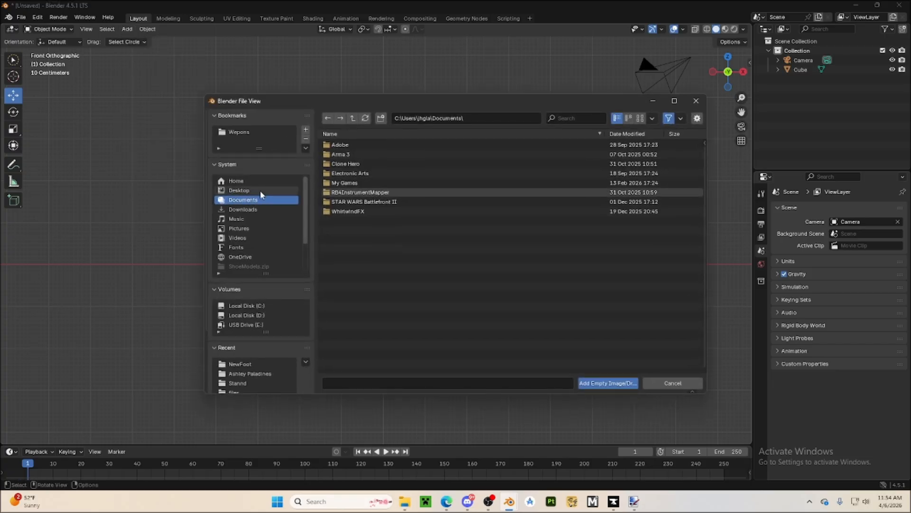
left_click(260, 190)
double_click(371, 152)
left_click(359, 148)
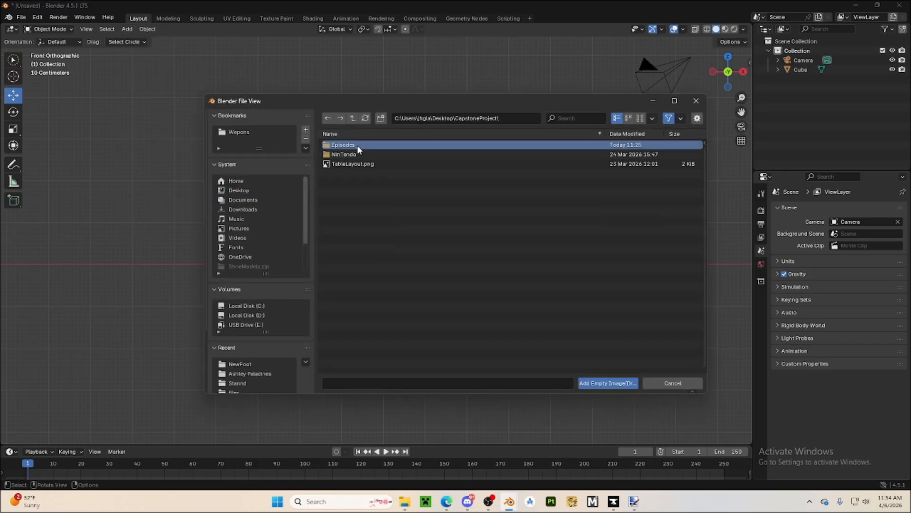
double_click(356, 145)
double_click(354, 146)
left_click(344, 193)
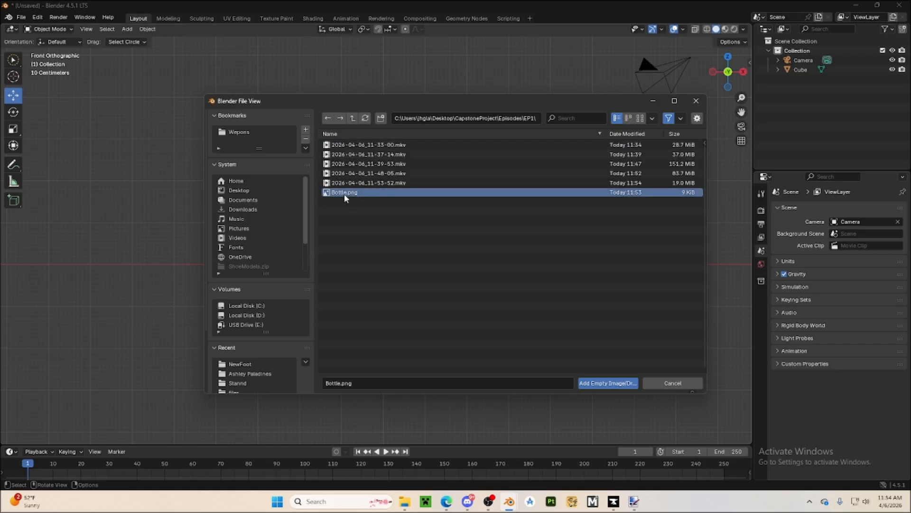
left_click(592, 382)
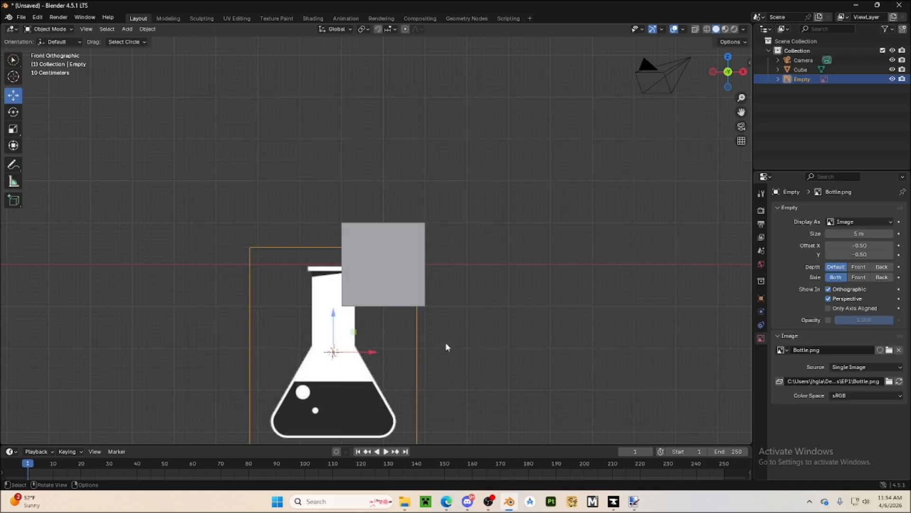
Move the bottle image within the front plane so it is centred behind the cube, and deselect it
scroll(442, 345, "down", 2)
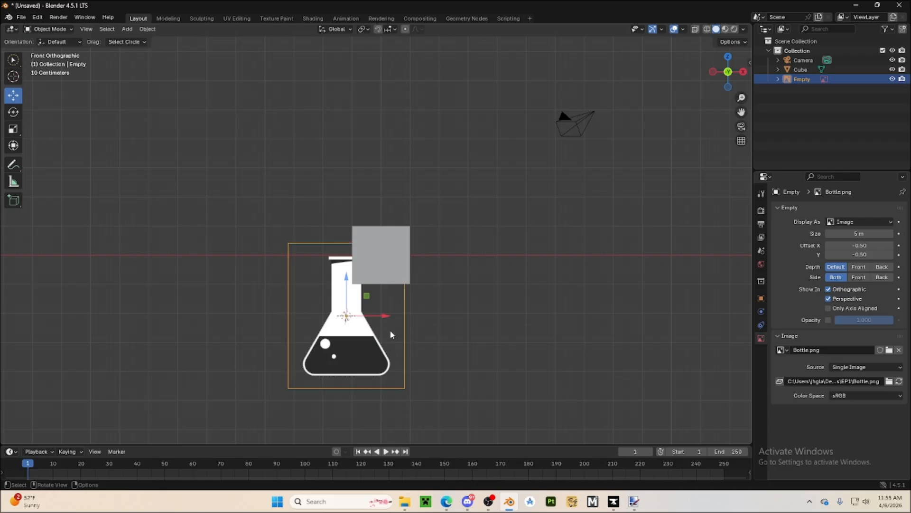
left_click_drag(387, 316, 397, 216)
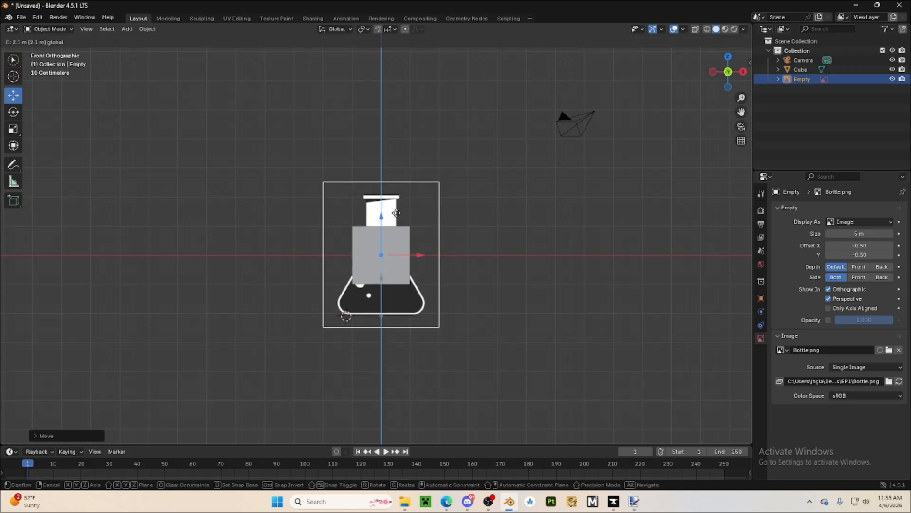
left_click(473, 319)
Delete the cube covering the bottle image, confirming the deletion
left_click(372, 265)
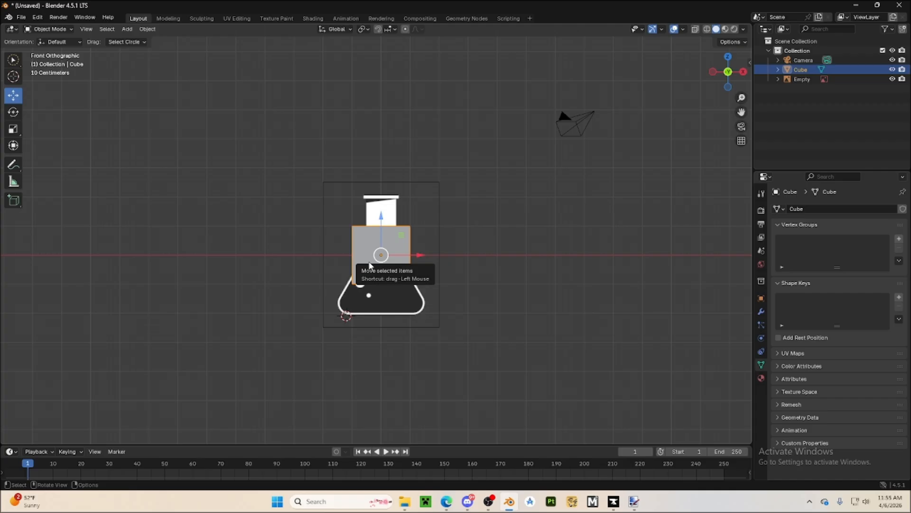
key("x")
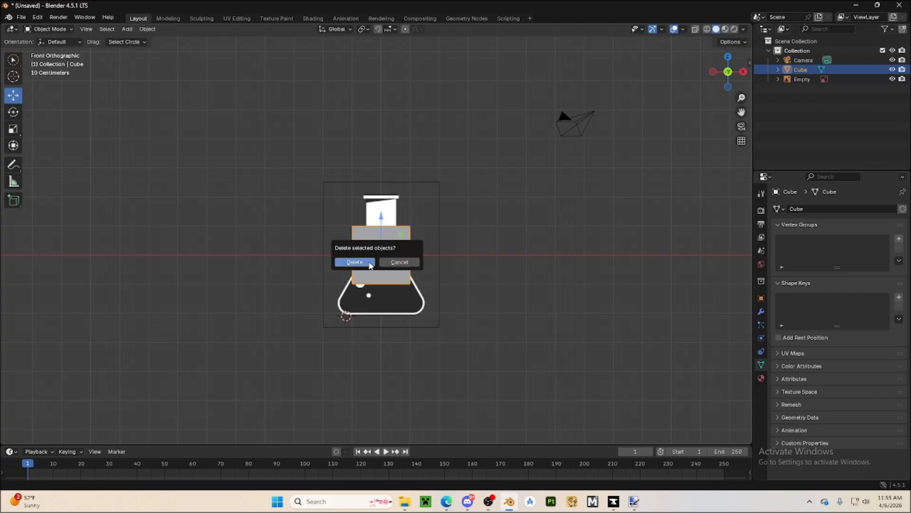
left_click(371, 264)
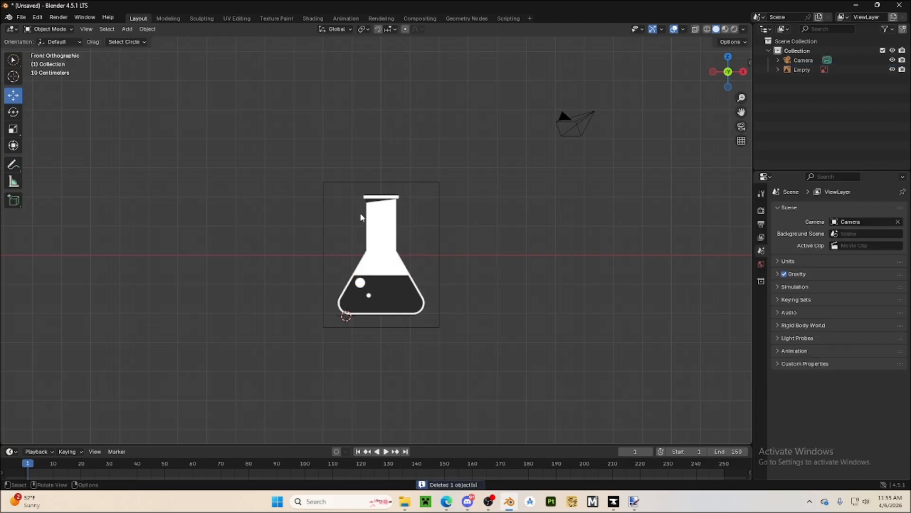
Add a cylinder mesh in front view and move it along X and Z onto the neck of the bottle image
middle_click_drag(217, 229, 332, 273)
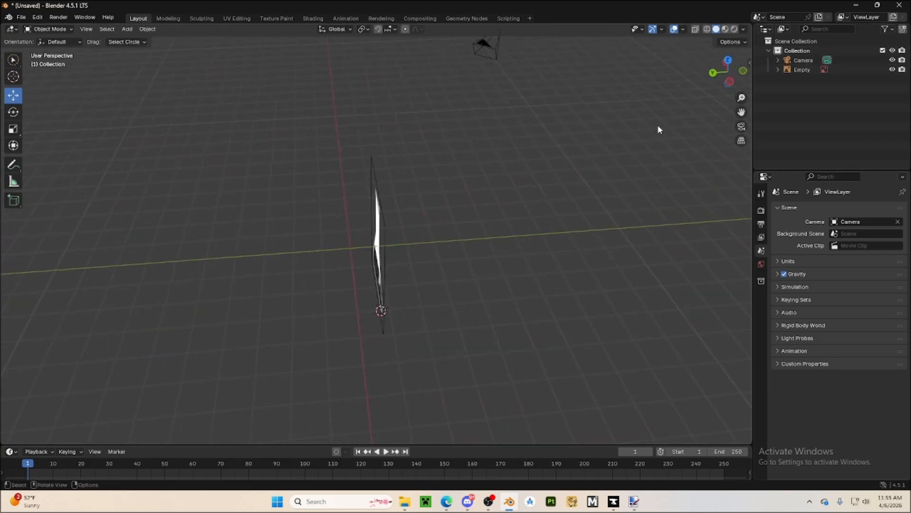
left_click(743, 72)
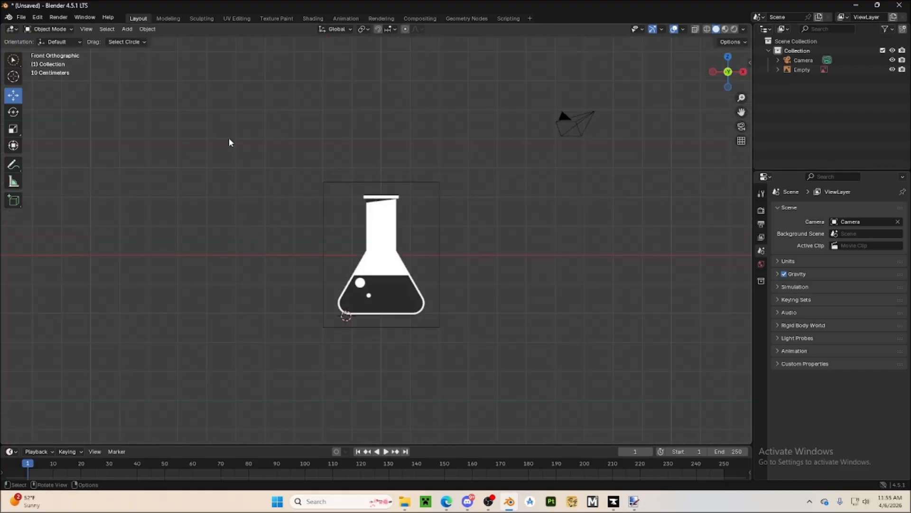
left_click(127, 29)
mouse_move(134, 41)
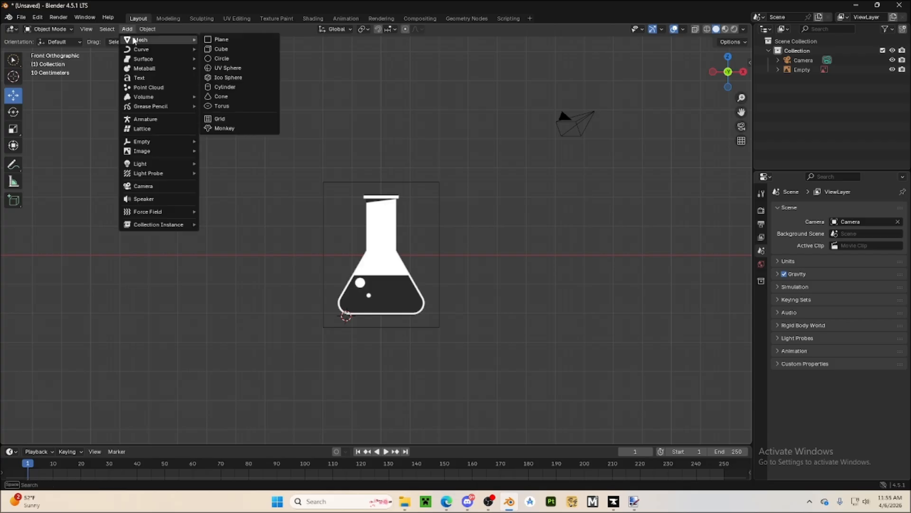
left_click(235, 87)
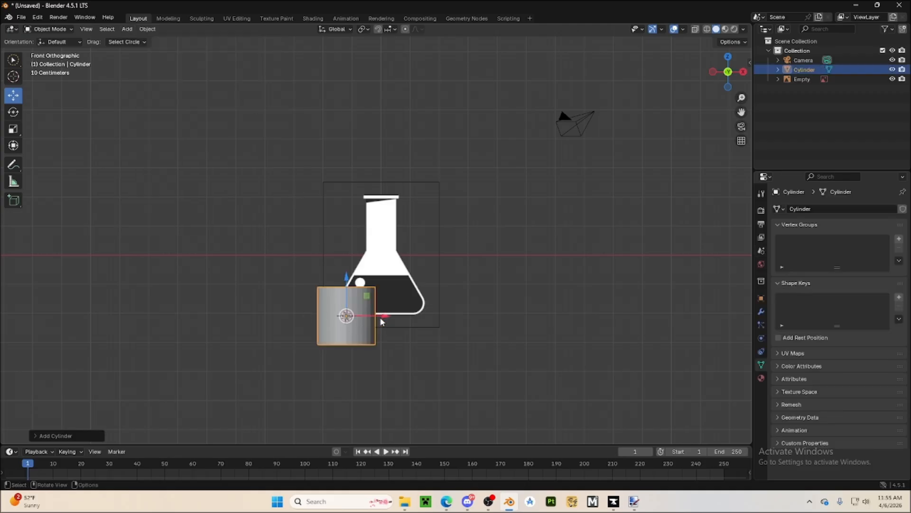
left_click_drag(374, 319, 412, 315)
left_click_drag(381, 280, 369, 189)
Scale the cylinder down uniformly to the width of the bottle's neck, undoing the trial narrowing along X, and deselect it
left_click(17, 132)
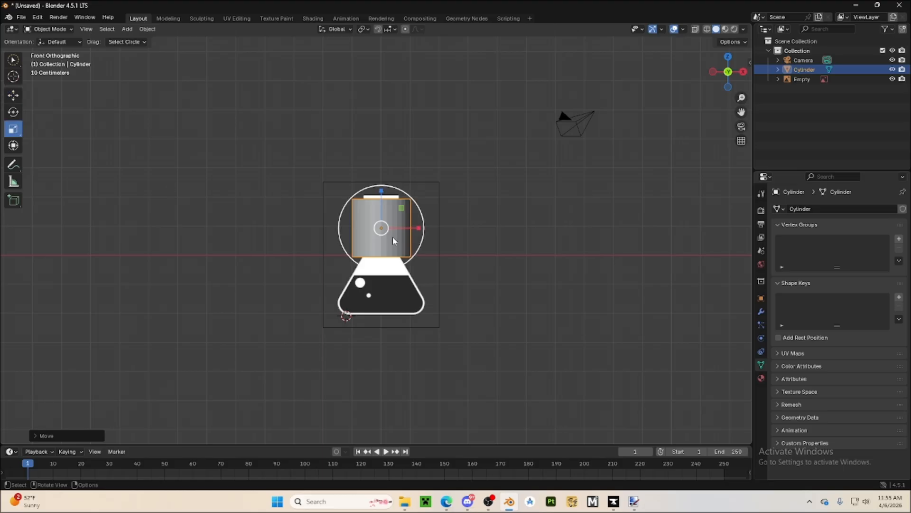
scroll(417, 242, "up", 3)
left_click_drag(432, 224, 418, 224)
key("ctrl")
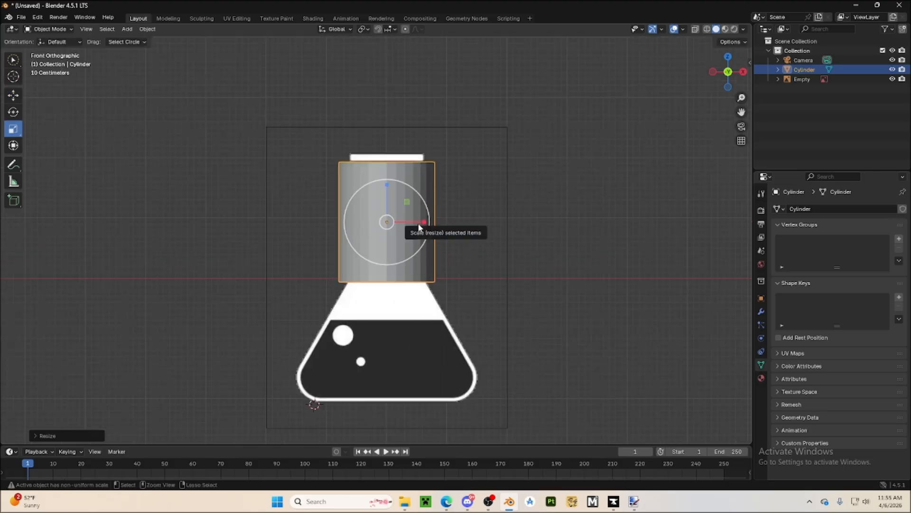
key("ctrl+z")
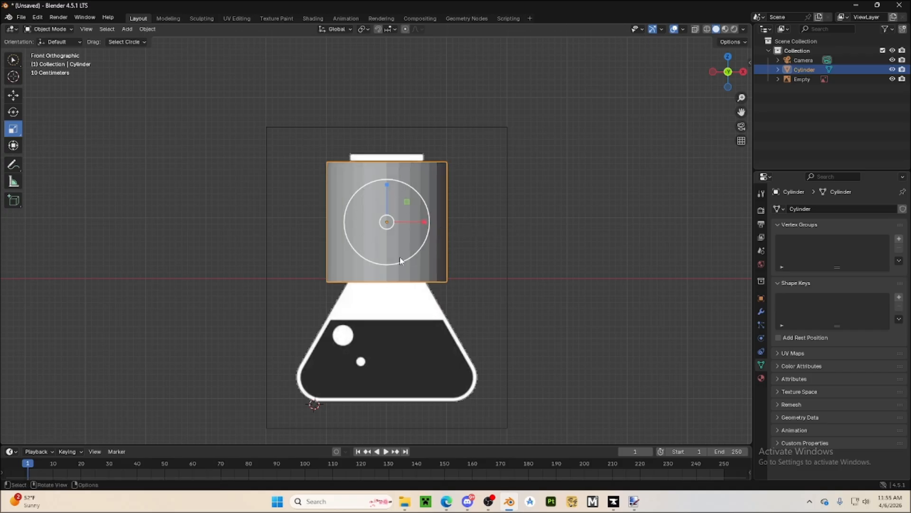
left_click_drag(388, 269, 387, 244)
left_click(568, 309)
middle_click_drag(568, 309, 584, 380)
left_click(731, 84)
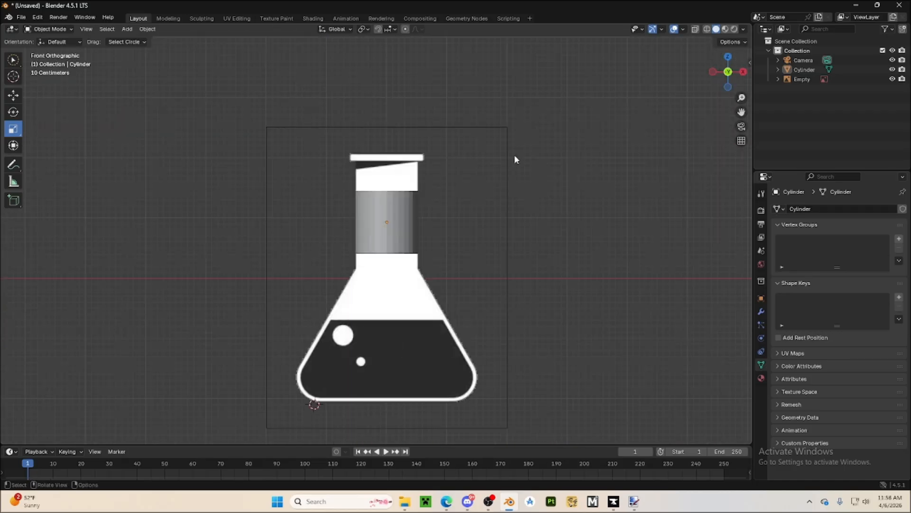
left_click(404, 203)
left_click(273, 209)
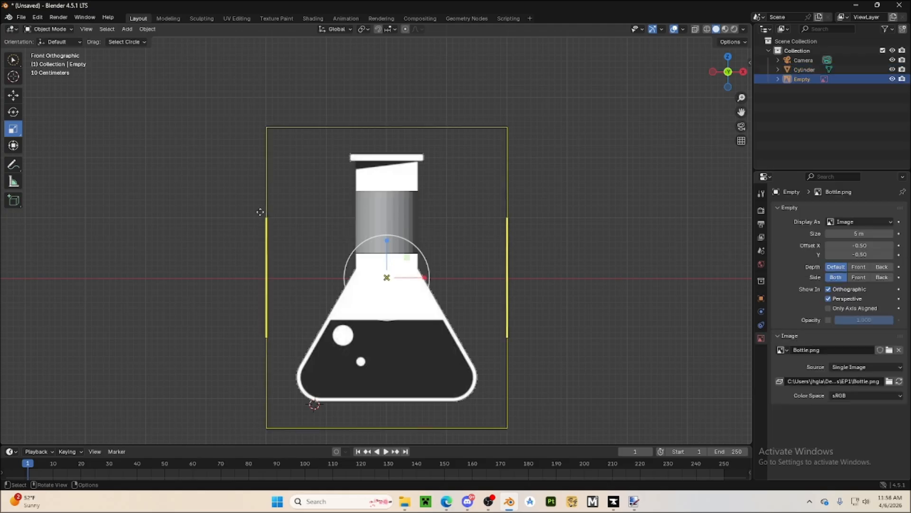
left_click(254, 213)
left_click(272, 211)
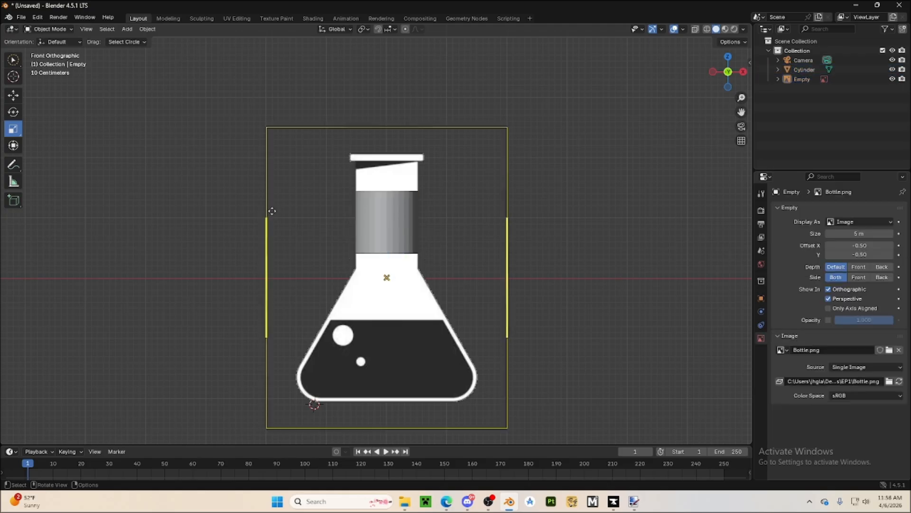
left_click(570, 107)
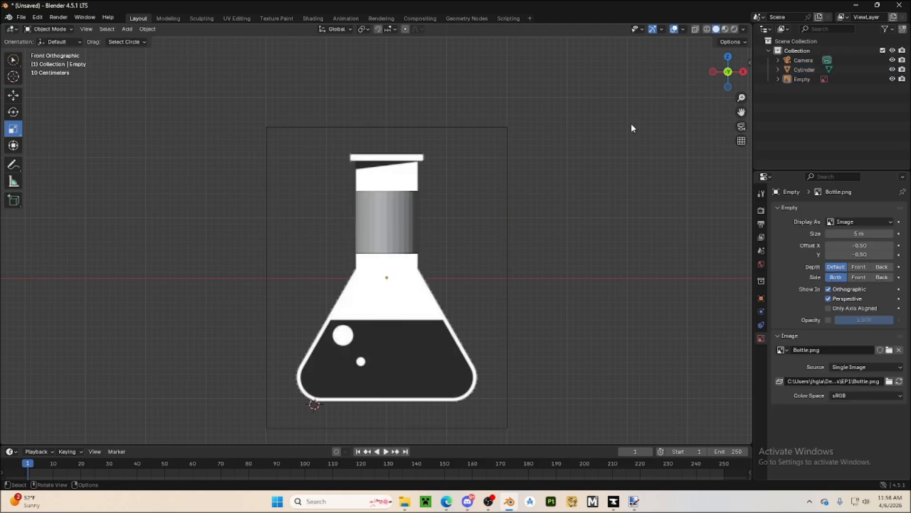
Put the cylinder in Edit Mode, clear the vertex selection, and select its top face using face selection
middle_click_drag(631, 123, 409, 244)
left_click(407, 244)
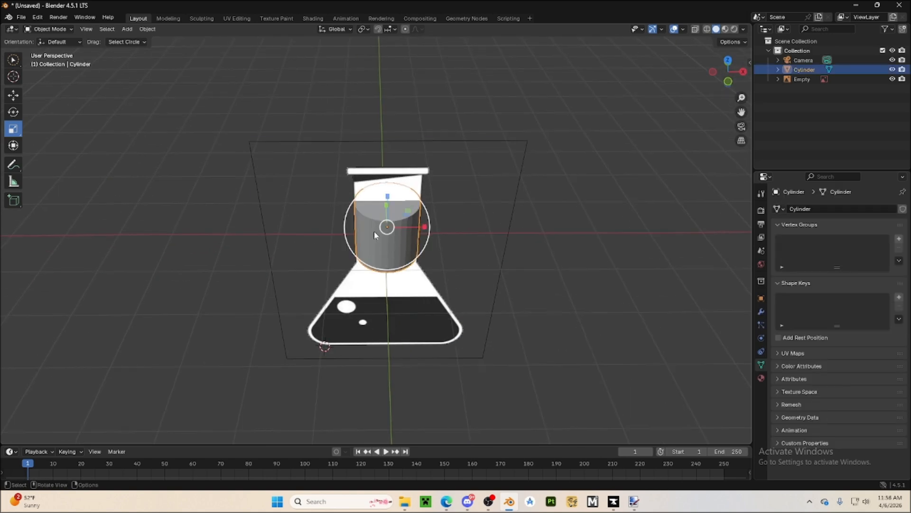
left_click(61, 28)
left_click(45, 50)
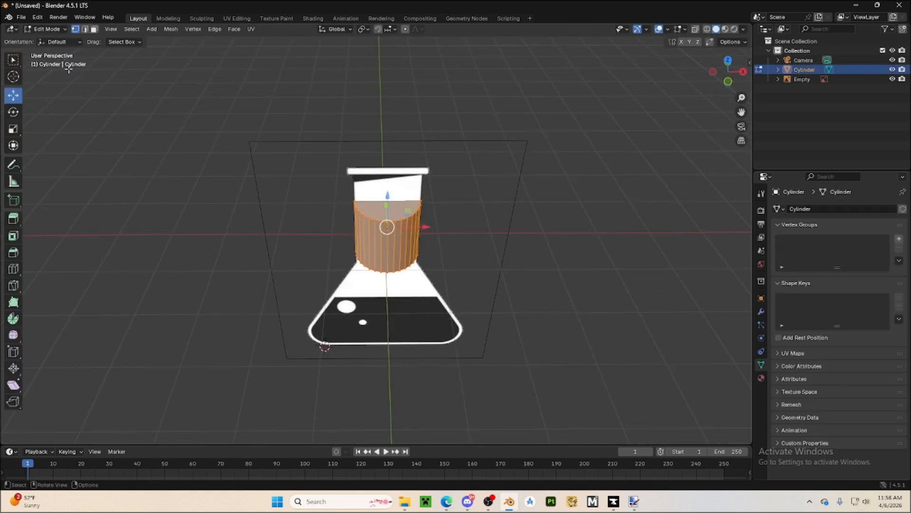
left_click(111, 117)
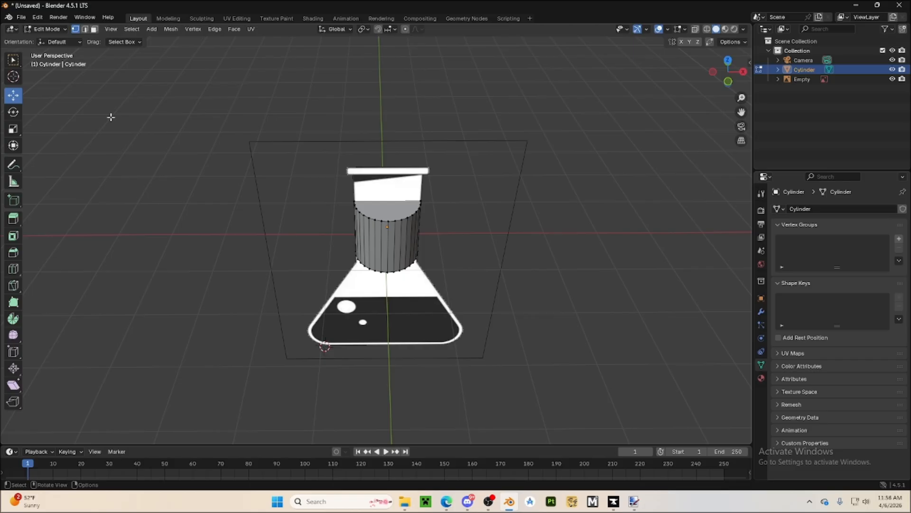
left_click(93, 31)
left_click(389, 213)
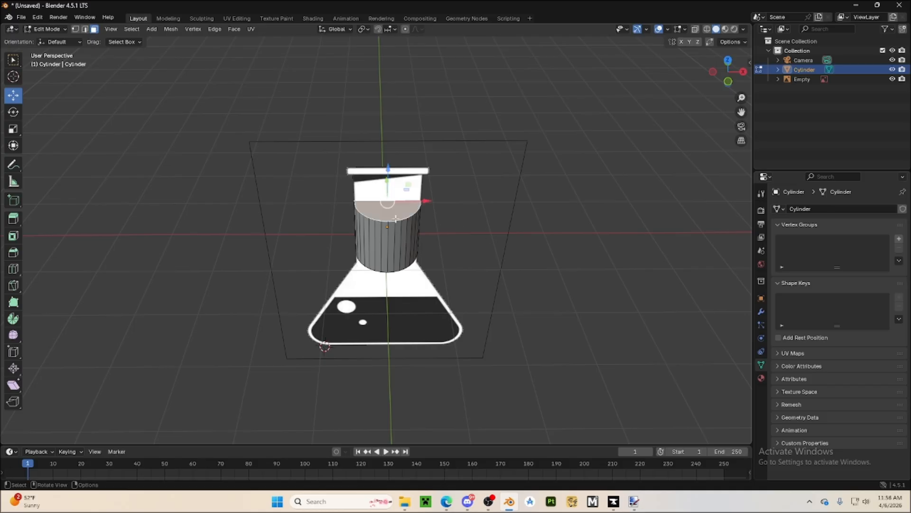
Try extruding the cylinder's top and bottom end faces and scaling them from the top view, and undo the attempt
middle_click_drag(411, 306, 610, 193)
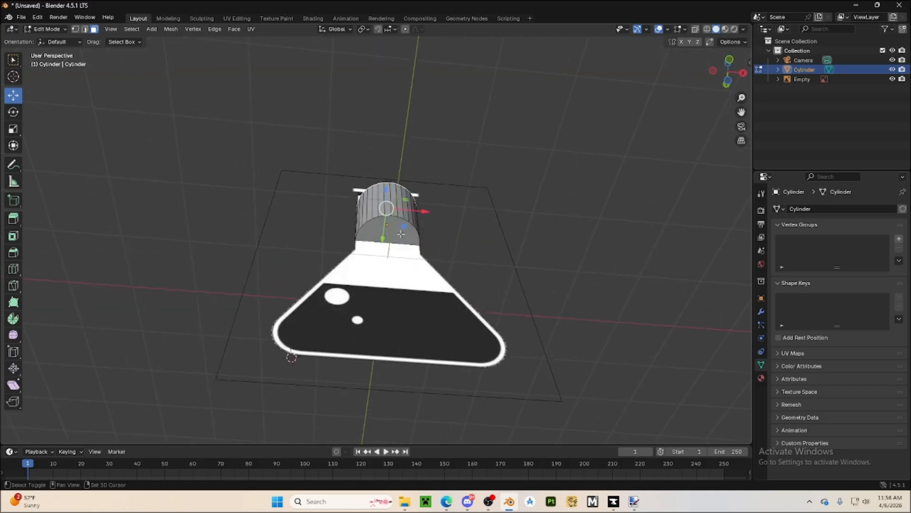
left_click(730, 74)
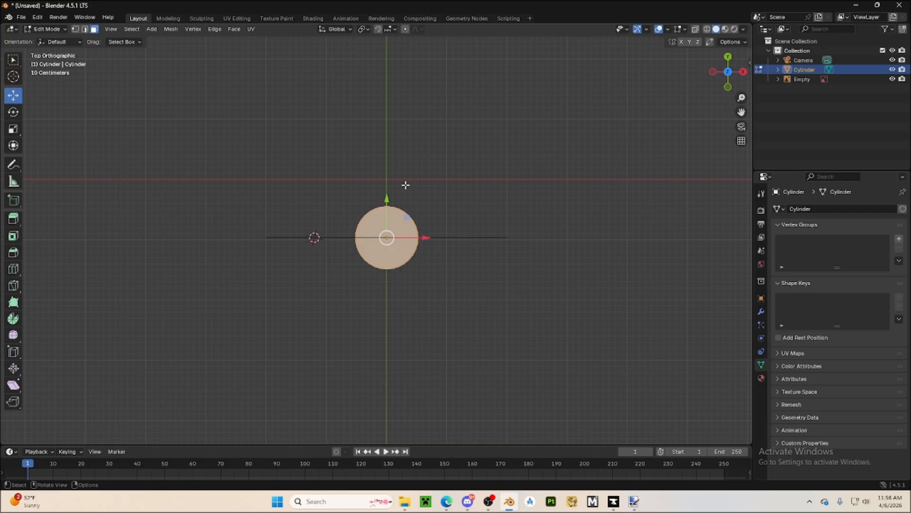
scroll(376, 274, "up", 5)
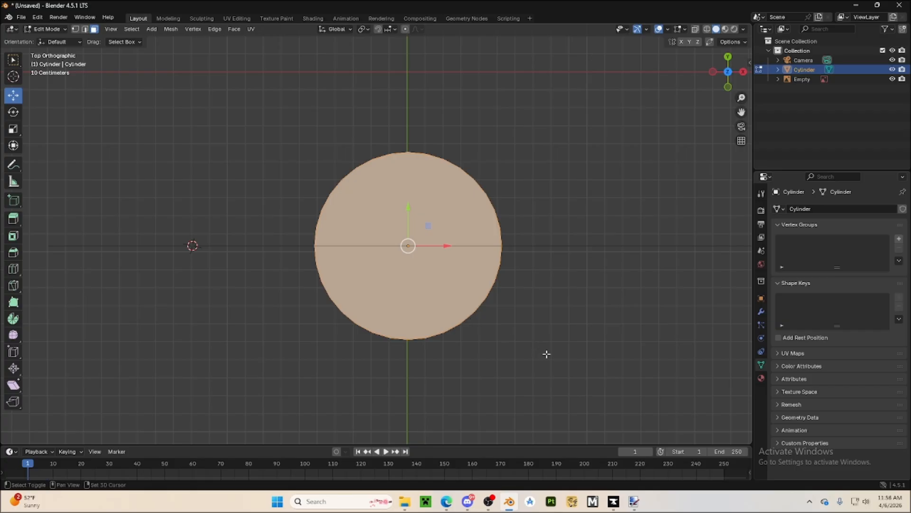
middle_click_drag(545, 356, 520, 320, "shift")
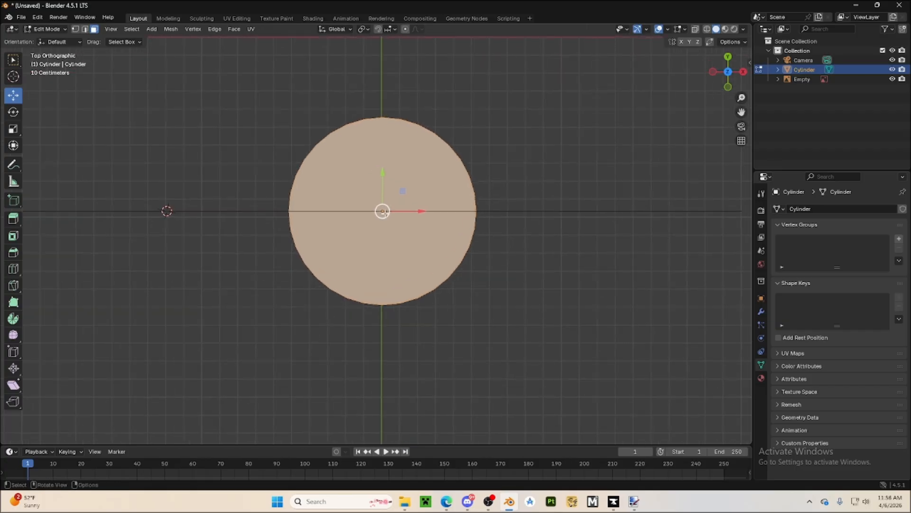
key("e")
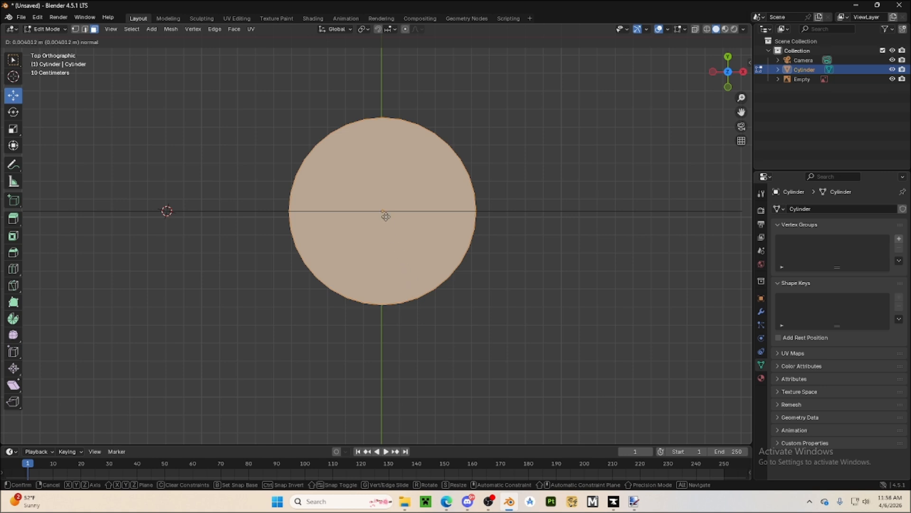
left_click(386, 216)
left_click(13, 128)
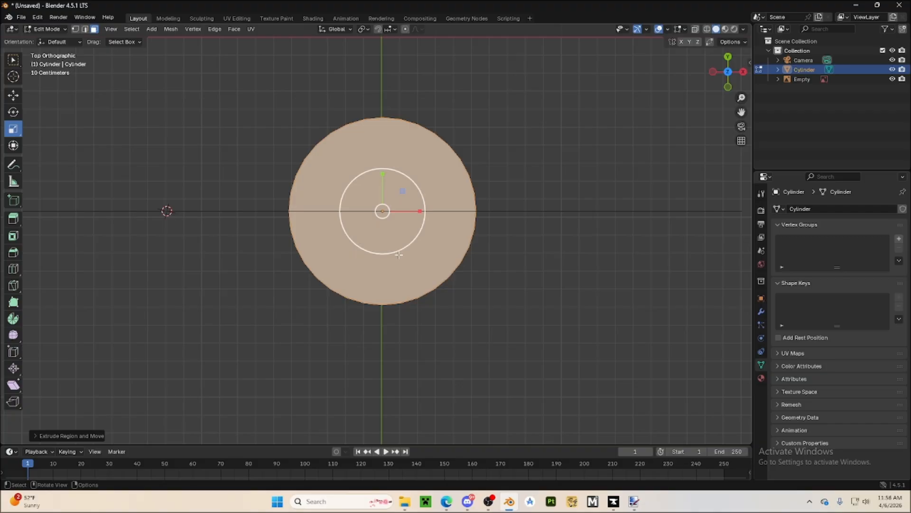
left_click_drag(399, 255, 443, 309)
middle_click_drag(443, 309, 369, 255)
key("ctrl+z")
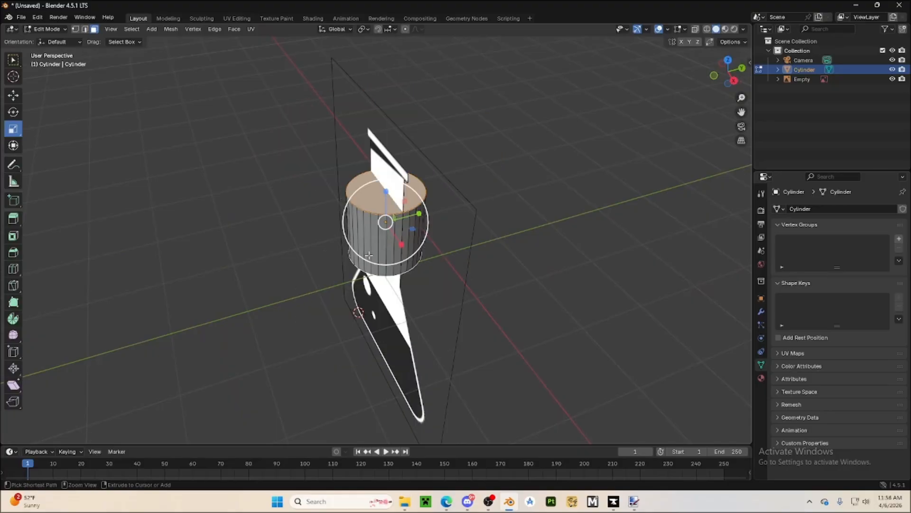
Extrude the cylinder's selected top and bottom end faces in place from the top view
middle_click_drag(292, 269, 382, 250)
scroll(337, 255, "up", 5)
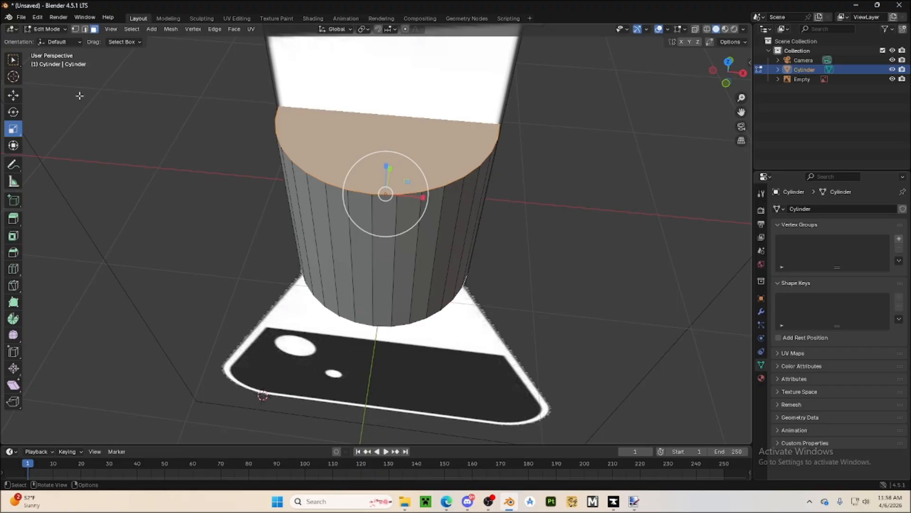
middle_click_drag(50, 126, 635, 118)
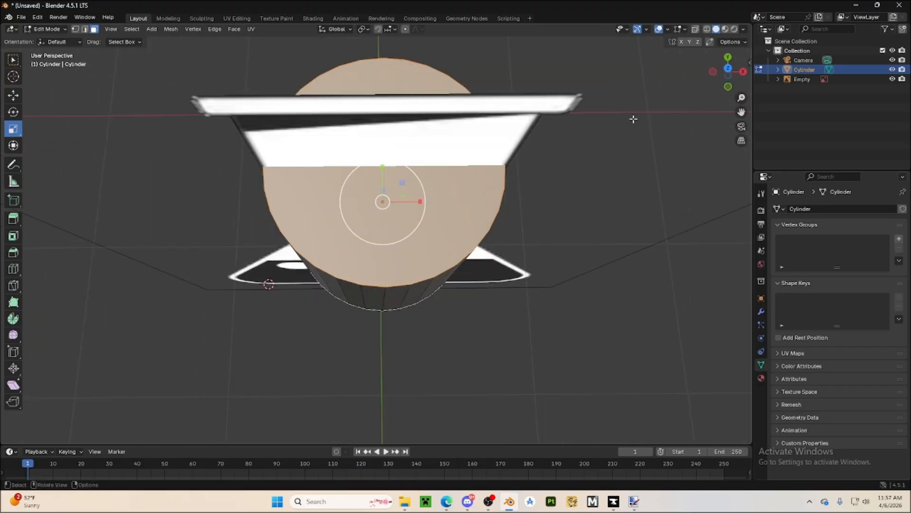
left_click(729, 70)
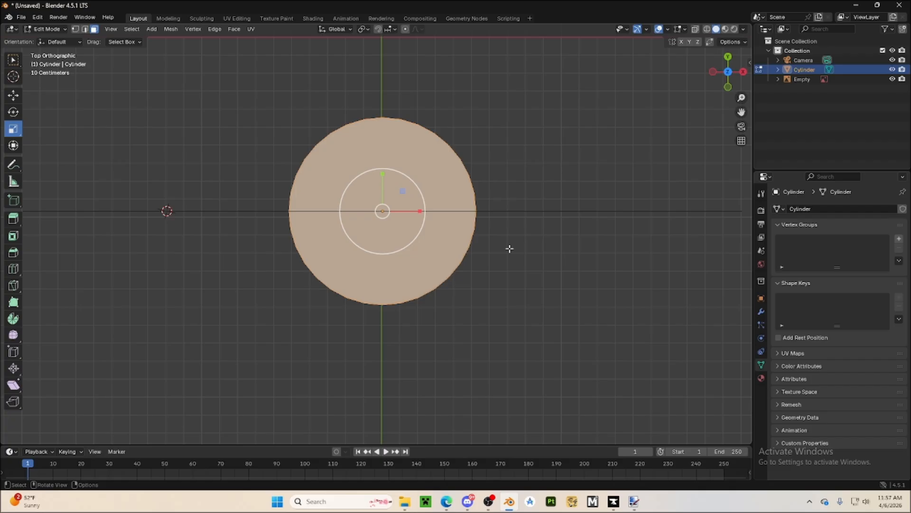
key("e")
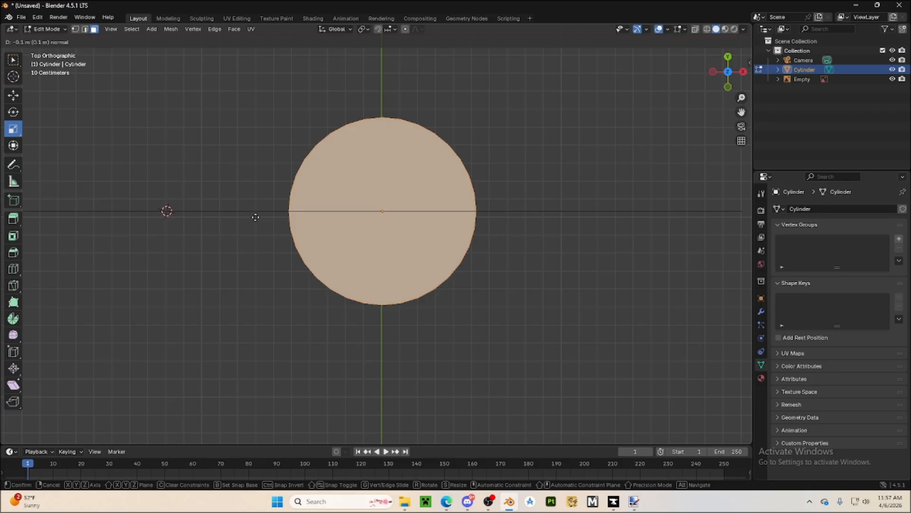
left_click(255, 217)
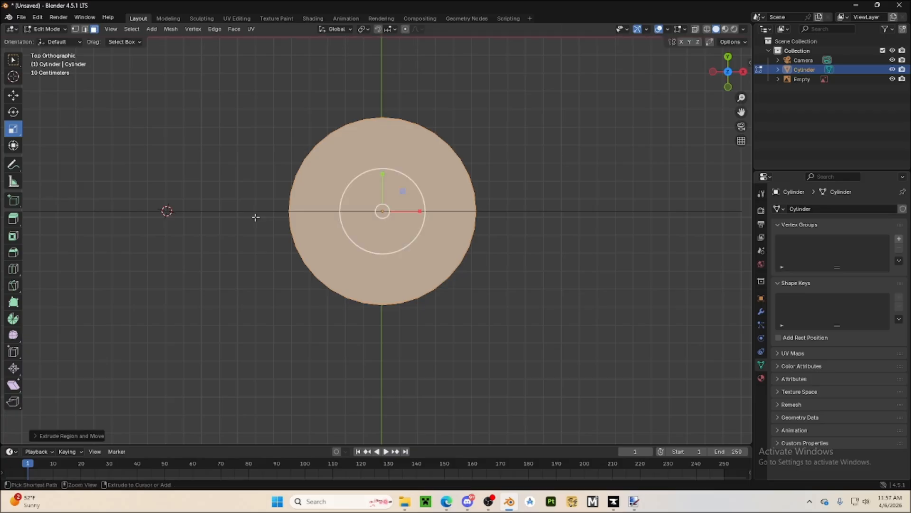
Scale the extruded end faces inward uniformly to about 0.8 to form a rim at both ends of the cylinder
middle_click_drag(267, 285, 551, 275)
left_click(738, 79)
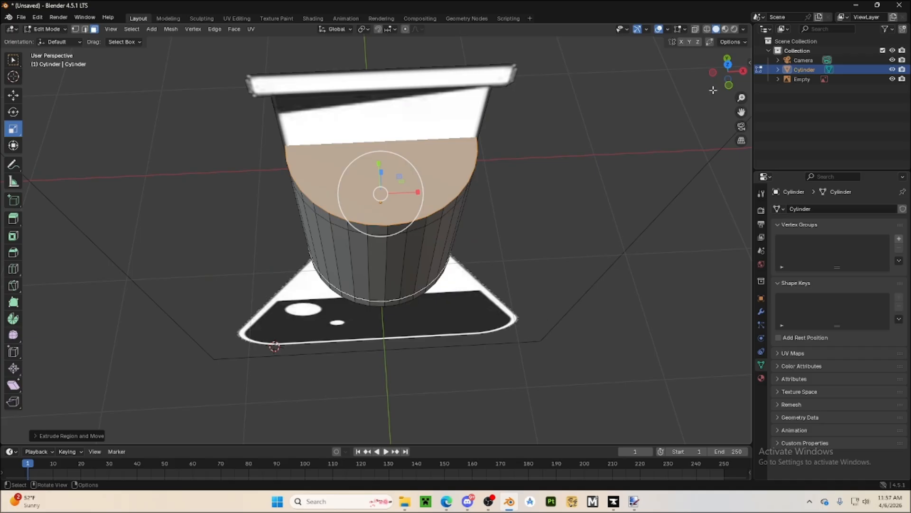
left_click(731, 62)
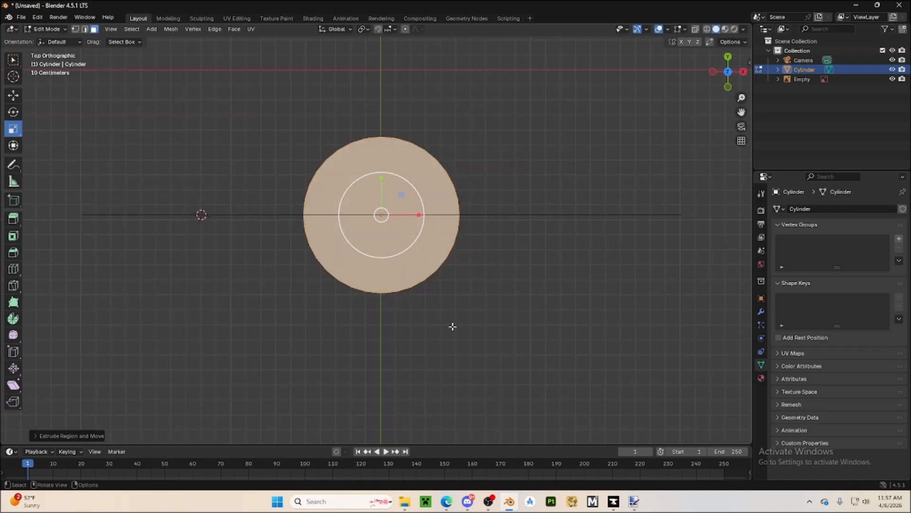
key("s")
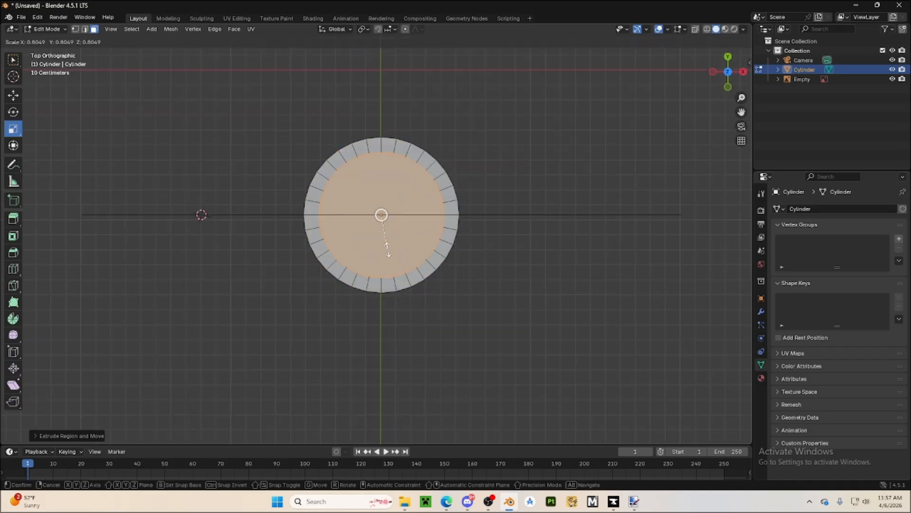
left_click(391, 252)
Try scaling the two inner end faces along single axes, undo it, and back out of deleting them
middle_click_drag(398, 330, 406, 180)
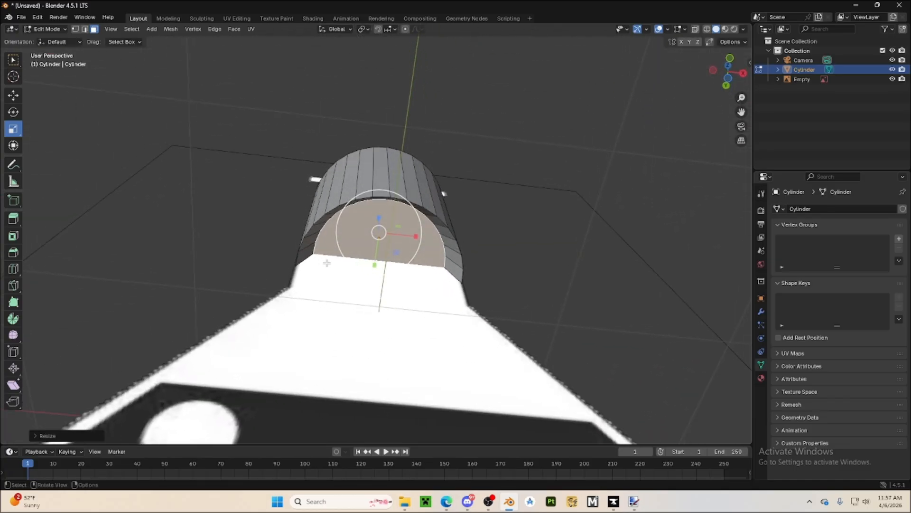
middle_click_drag(431, 209, 468, 344)
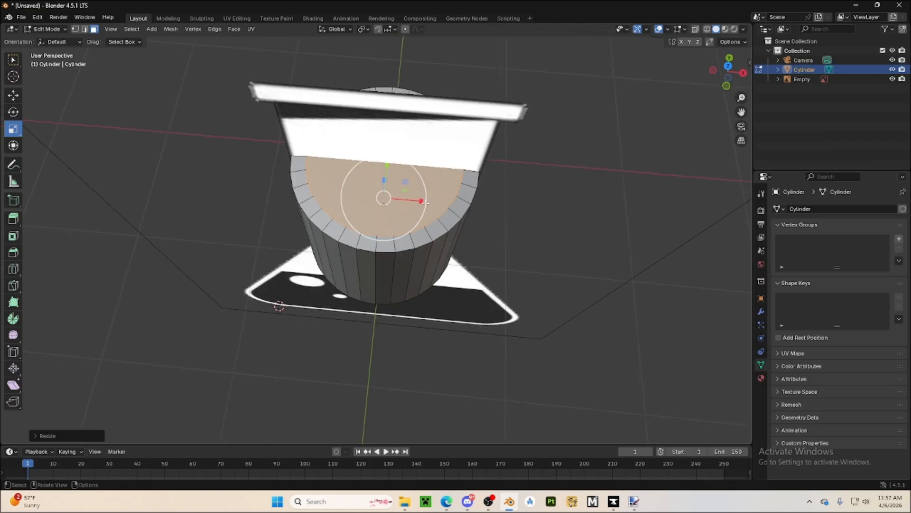
left_click_drag(423, 202, 442, 203)
key("ctrl+z")
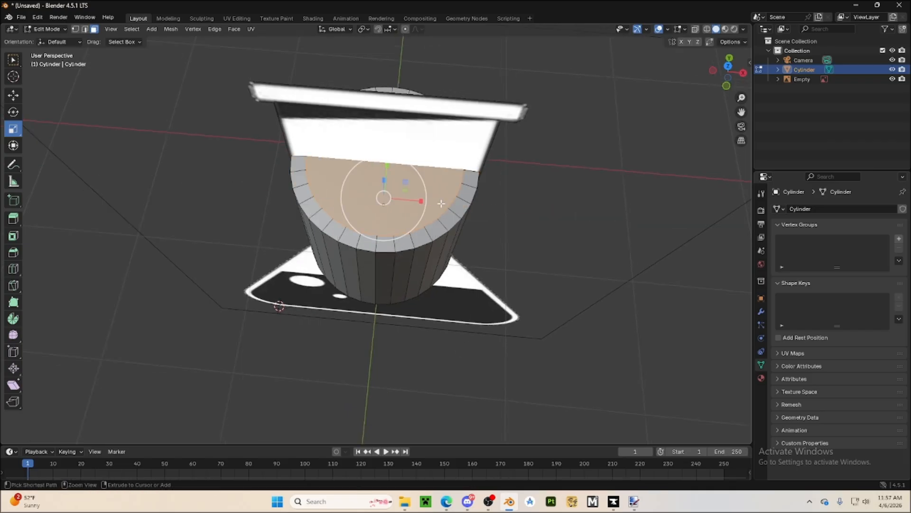
mouse_move(426, 203)
middle_mouse_down()
mouse_move(450, 196)
mouse_move(425, 186)
middle_mouse_up()
left_click_drag(426, 186, 437, 186)
middle_click_drag(532, 238, 367, 354)
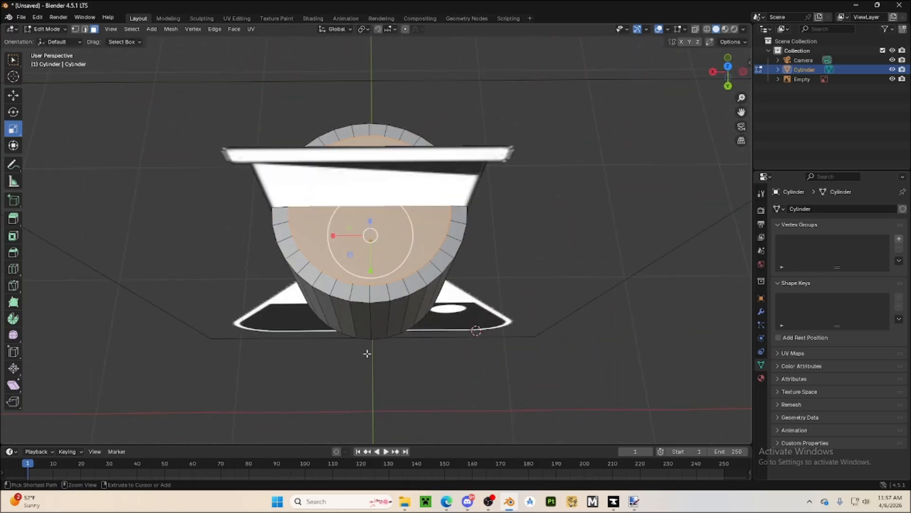
middle_click_drag(302, 362, 400, 380)
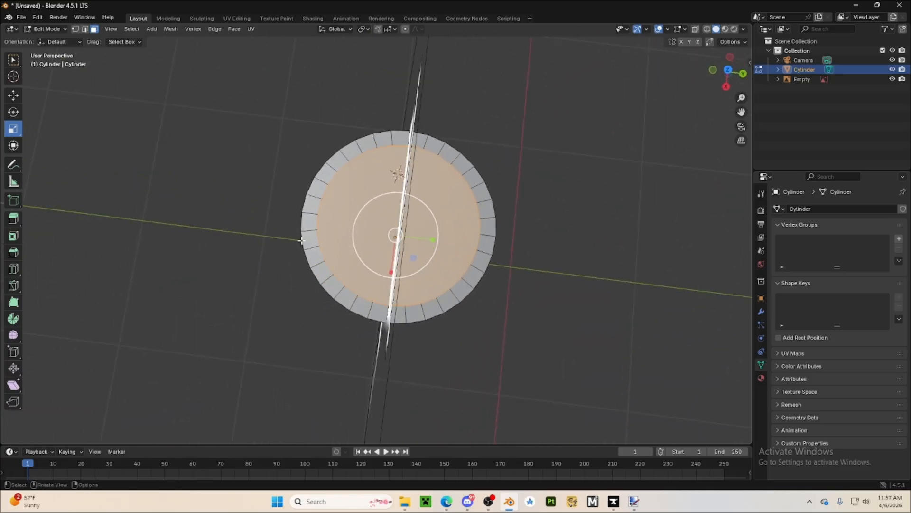
key("x")
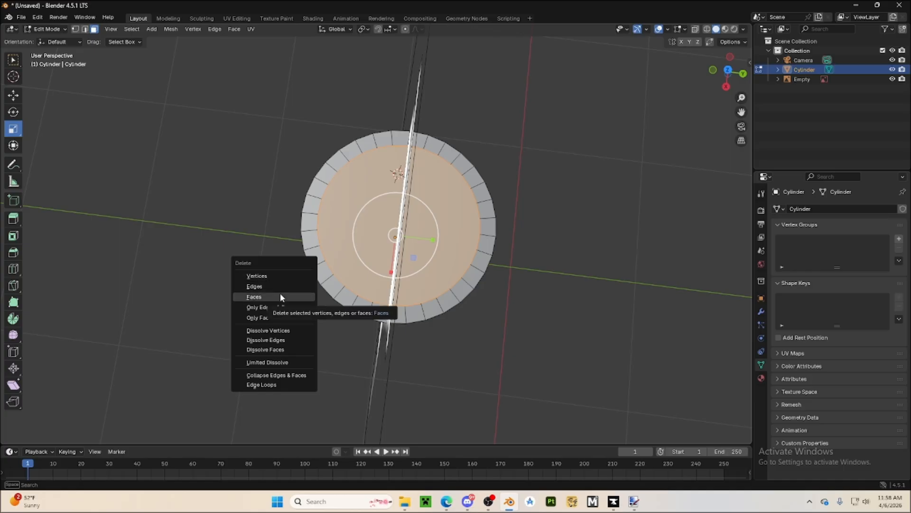
middle_click_drag(318, 208, 382, 200)
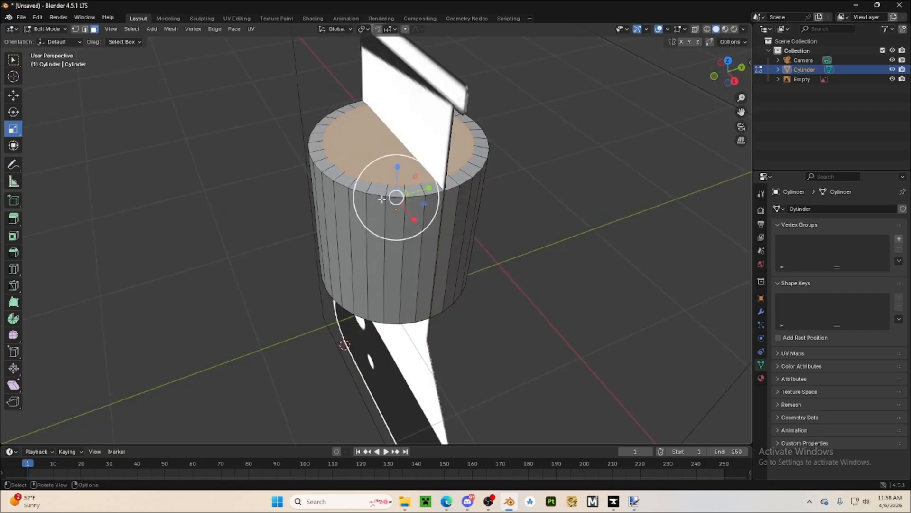
Select only the top inner face and move it up along Z in front view, level with the cylinder's upper rim
left_click(217, 257)
left_click(334, 153)
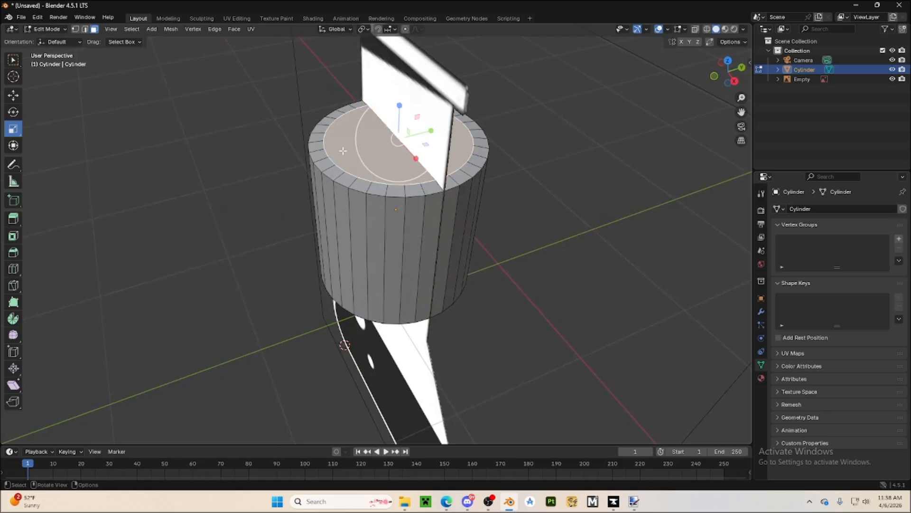
left_click(715, 76)
left_click(13, 95)
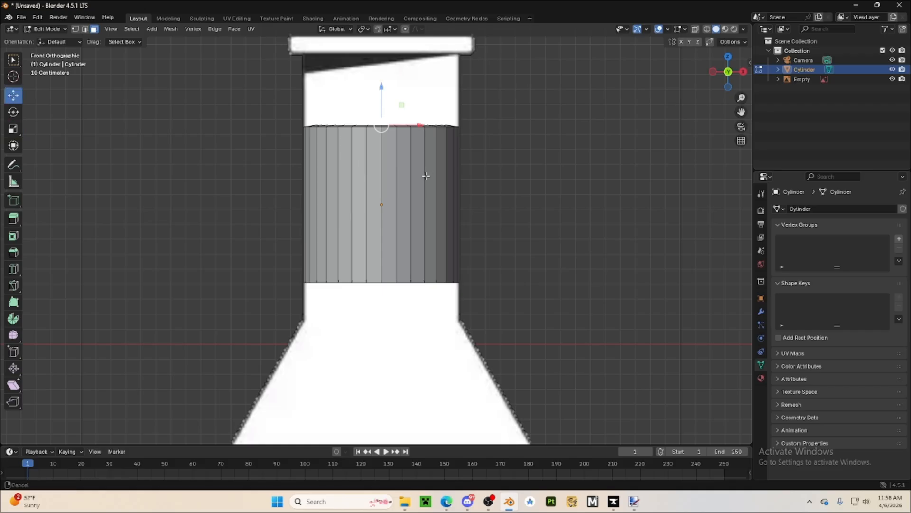
scroll(343, 121, "up", 5)
left_click_drag(357, 114, 362, 121)
scroll(434, 271, "down", 4)
Select the bottom inner face and move it along Z in front view, level with the cylinder's lower rim
middle_click_drag(443, 327, 486, 203, "shift")
middle_click_drag(485, 264, 486, 198)
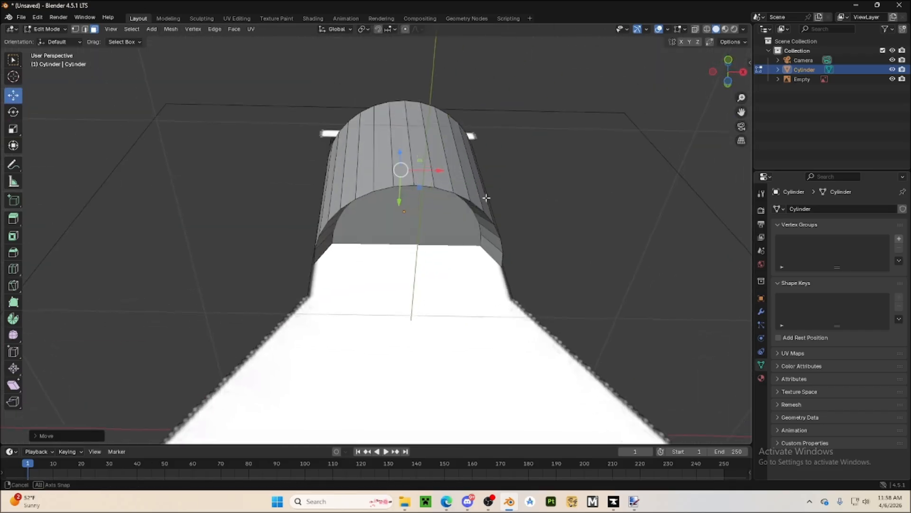
left_click(434, 229)
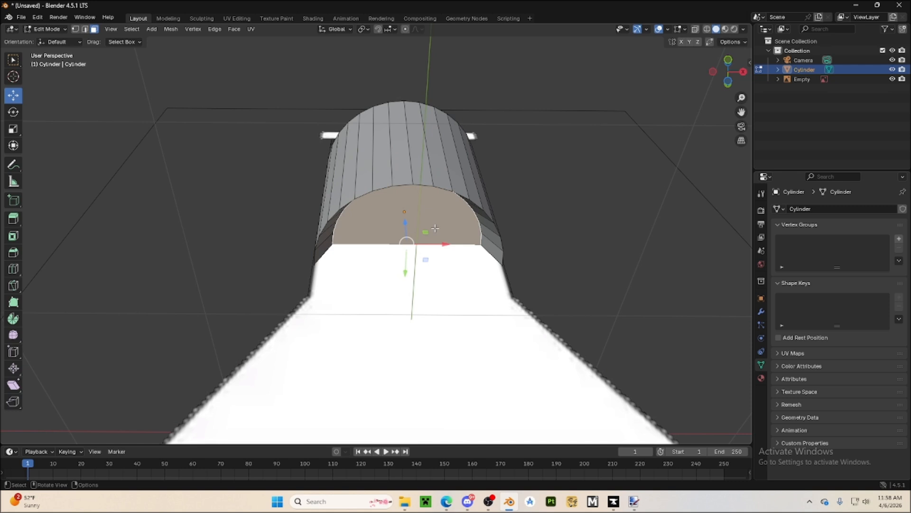
left_click(728, 61)
key("g")
key("z")
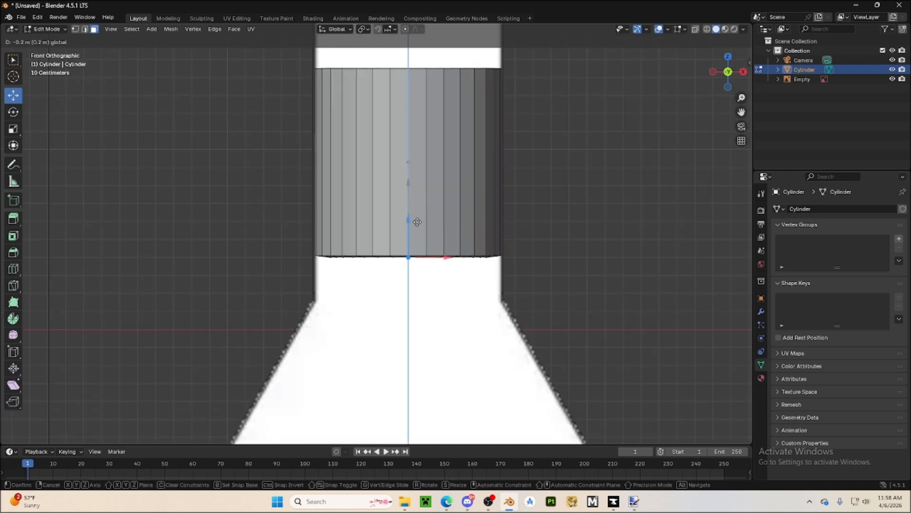
left_click_drag(421, 222, 421, 222)
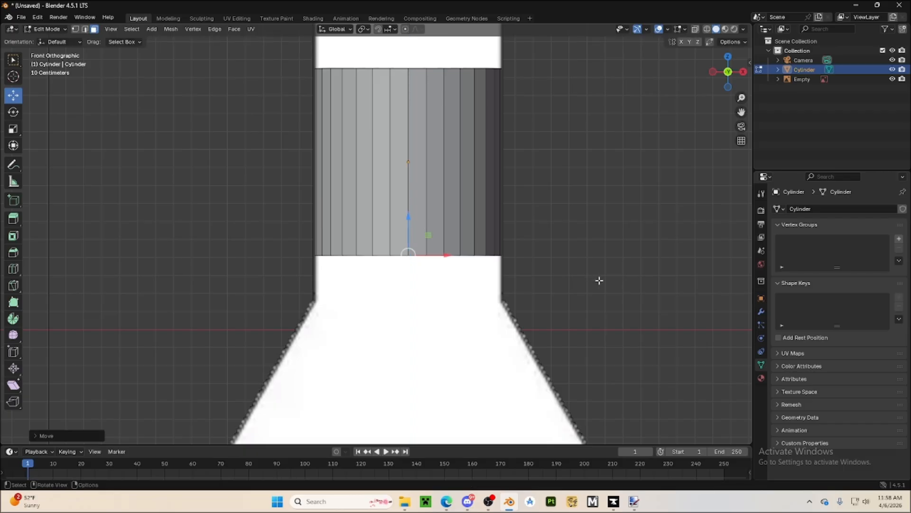
Delete the top and bottom inner faces so the cylinder is open at both ends
middle_click_drag(599, 280, 595, 339)
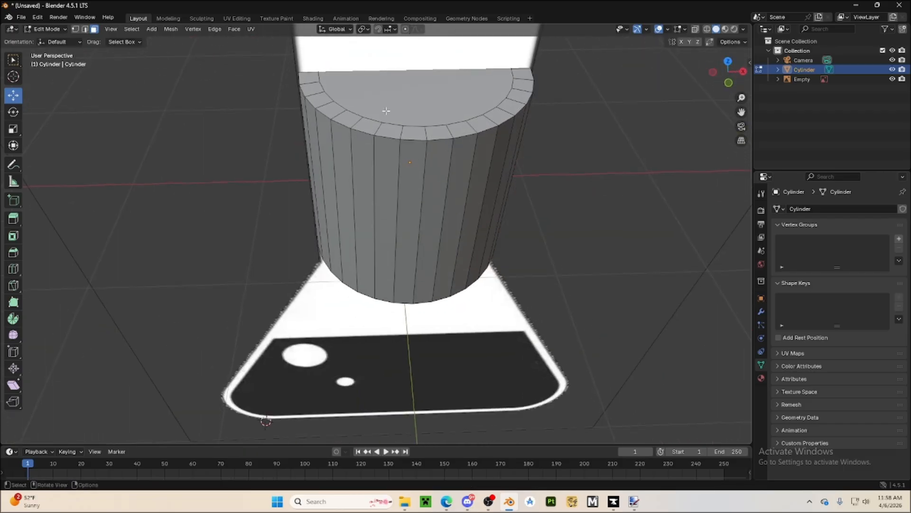
left_click(385, 110)
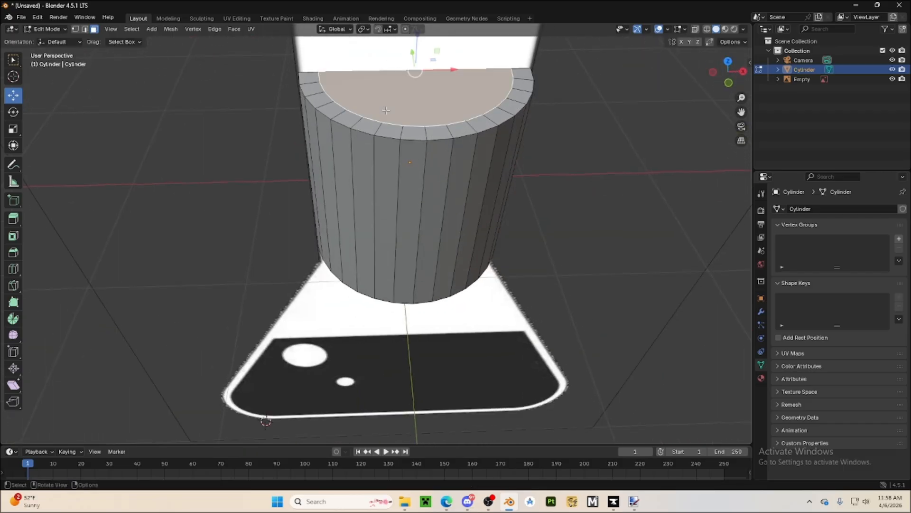
key("x")
left_click(375, 133)
middle_click_drag(406, 189, 429, 222)
left_click(429, 223)
key("x")
left_click(426, 227)
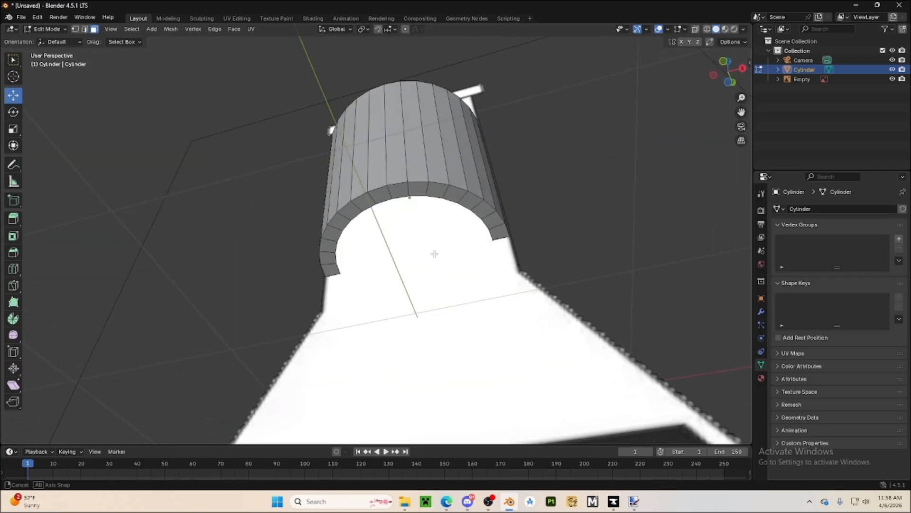
middle_click_drag(434, 254, 343, 208)
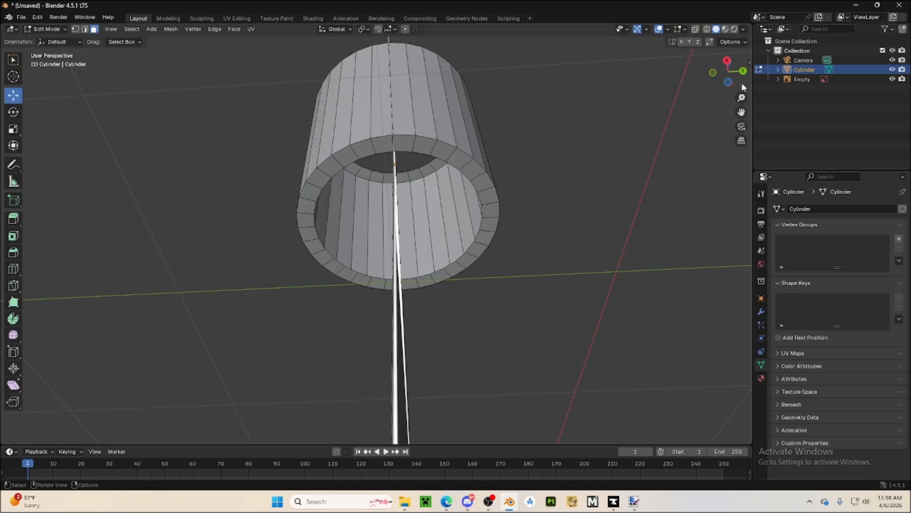
left_click(713, 73)
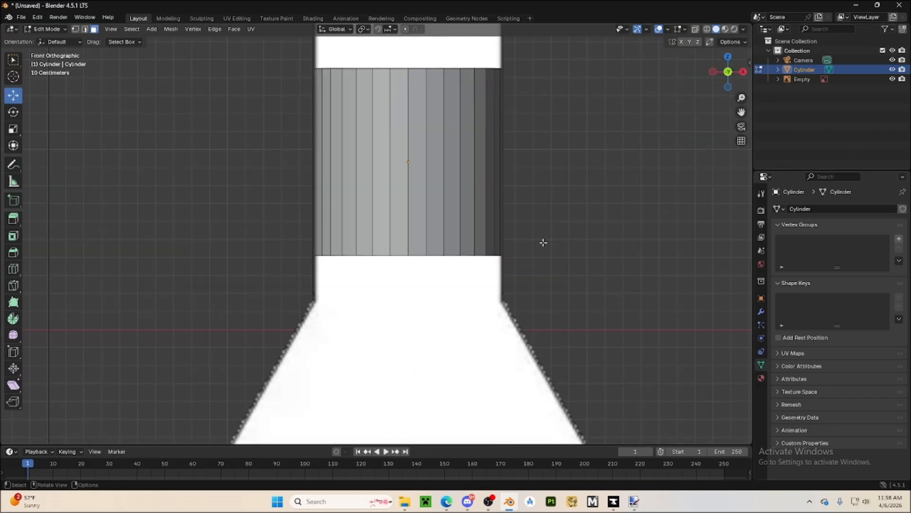
mouse_move(544, 243)
middle_mouse_down()
mouse_move(531, 193)
mouse_move(544, 249)
middle_mouse_up()
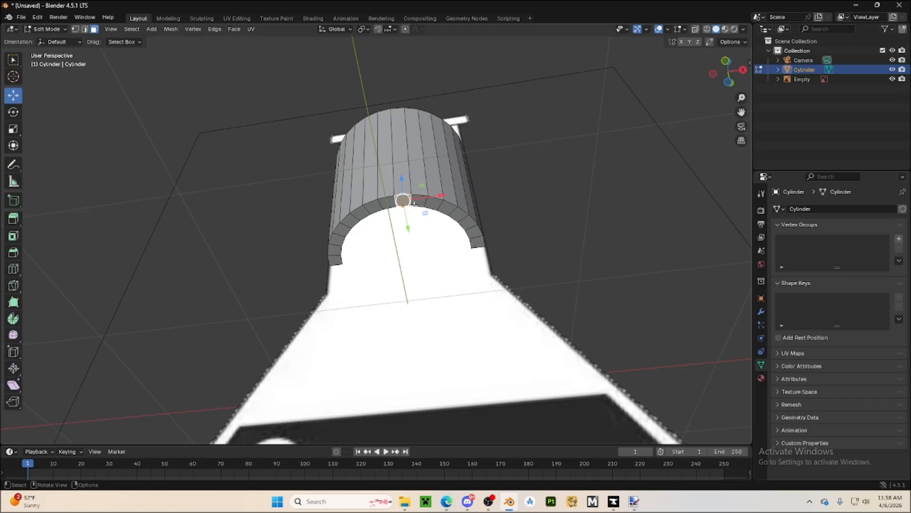
middle_click_drag(502, 237, 463, 224)
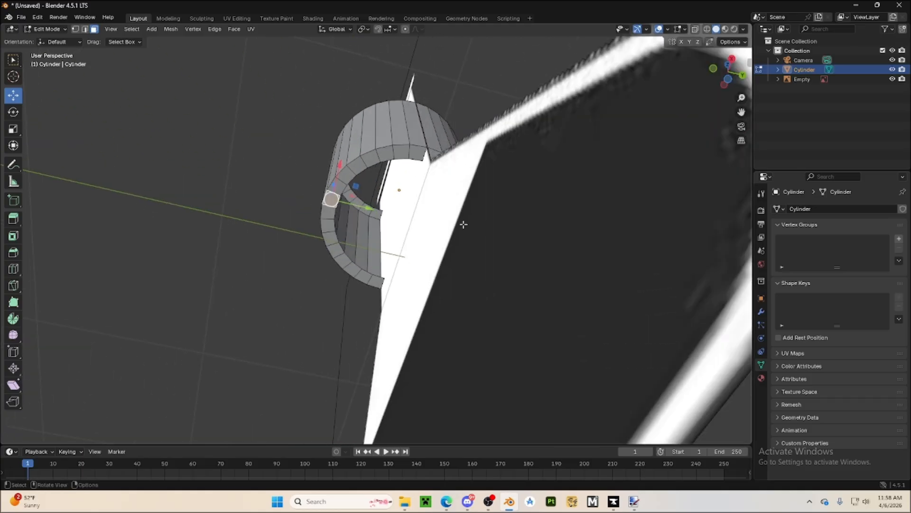
left_click(343, 188)
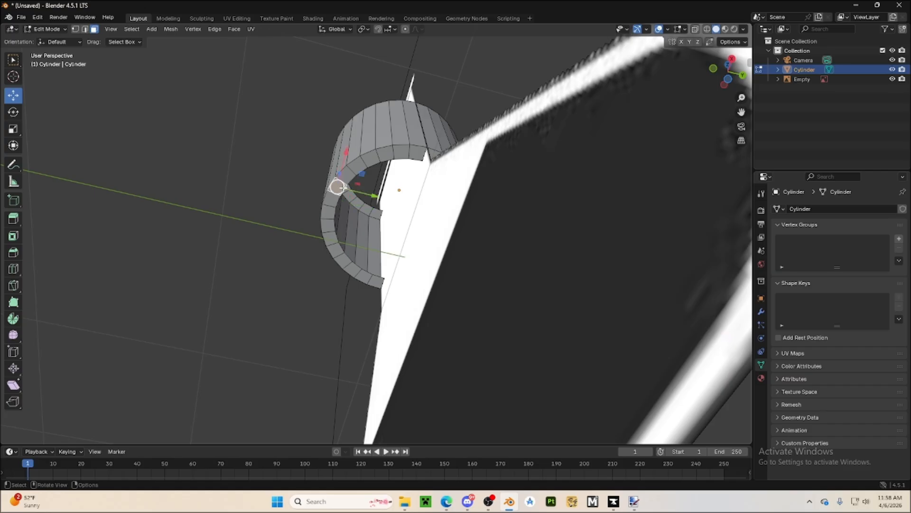
left_click(348, 178)
left_click(369, 163)
left_click(355, 168)
left_click(386, 157)
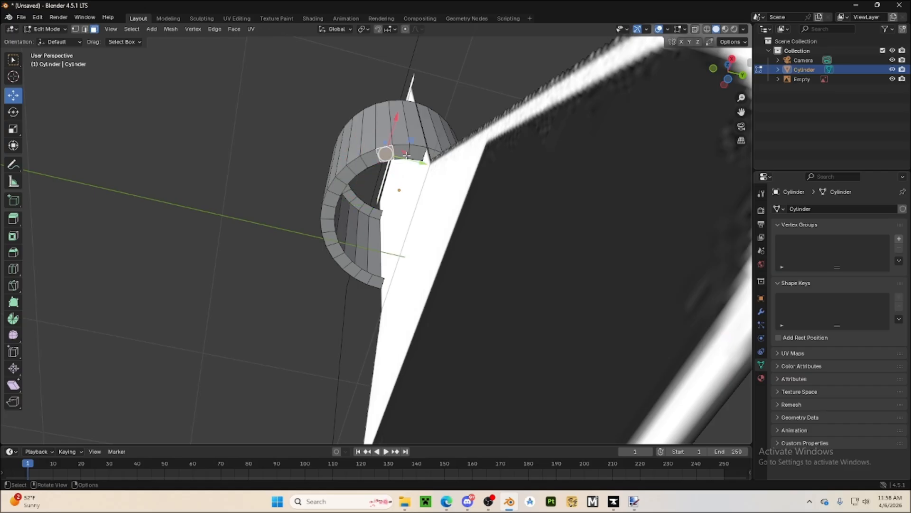
left_click(402, 153)
left_click(417, 153)
Select the run of lower rim faces on one side of the cylinder, adding each adjacent face to the selection
left_click(327, 212)
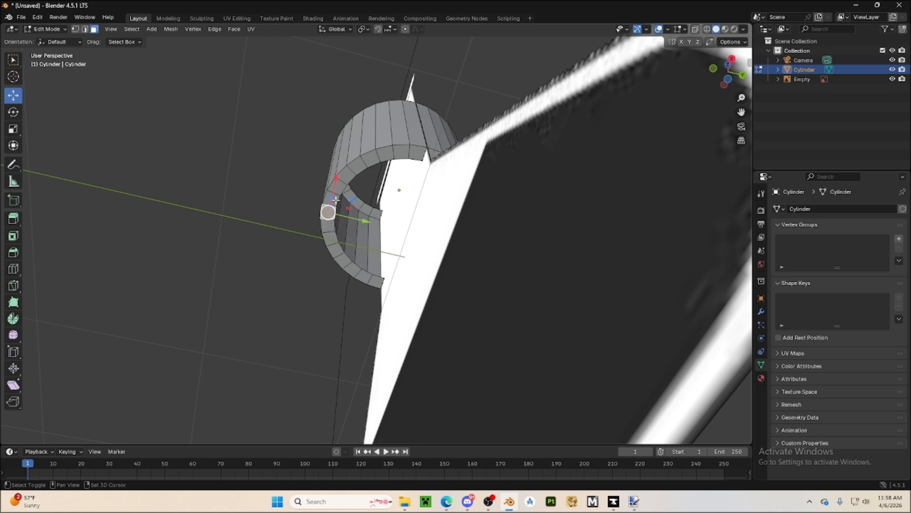
left_click(333, 200, "shift")
left_click(339, 188, "shift")
left_click(348, 176, "shift")
left_click(360, 165, "shift")
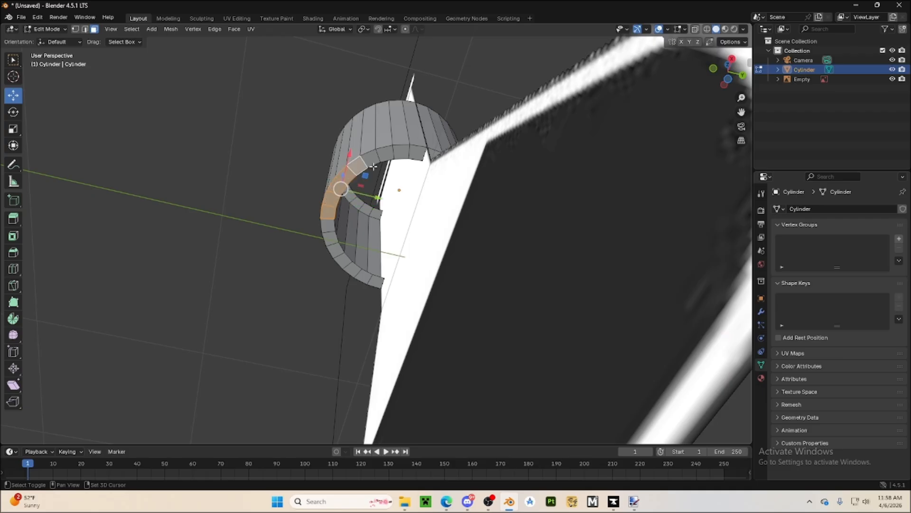
left_click(372, 159, "shift")
left_click(387, 154, "shift")
left_click(402, 151, "shift")
left_click(416, 152, "shift")
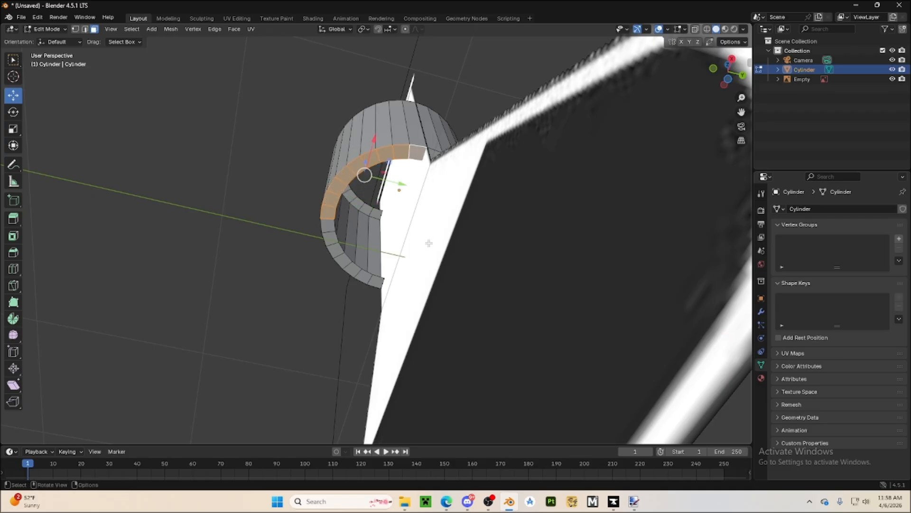
Extend the selection with the lower rim faces around the cylinder's opposite half
middle_click_drag(428, 243, 379, 240)
left_click(355, 151, "shift")
left_click(367, 145, "shift")
left_click(385, 144, "shift")
left_click(404, 145, "shift")
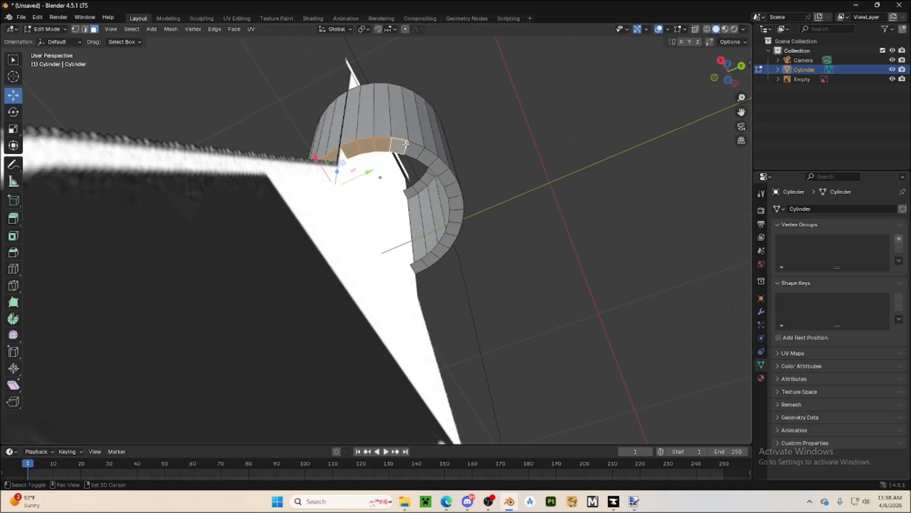
left_click(414, 150, "shift")
left_click(425, 156, "shift")
left_click(436, 164, "shift")
left_click(444, 176, "shift")
left_click(451, 190, "shift")
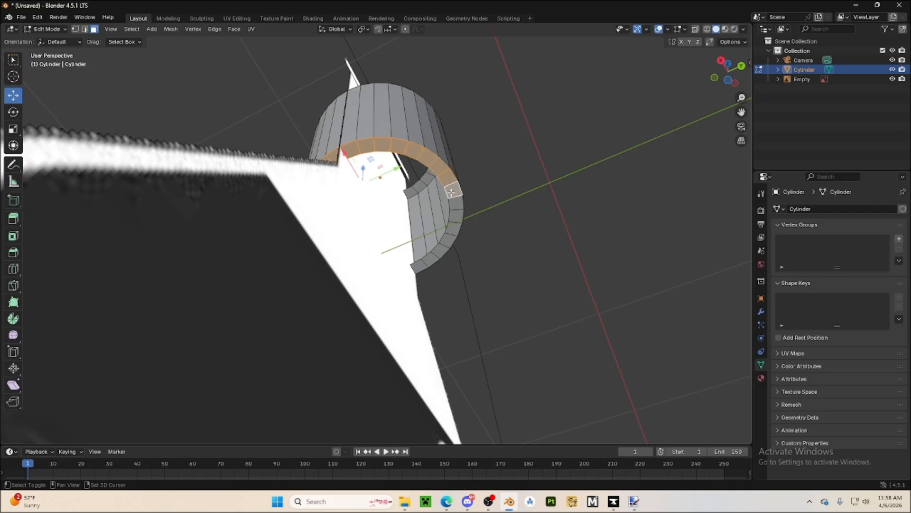
Complete the lower rim selection by picking the shortest path across the remaining rim faces
middle_click_drag(416, 195, 286, 208)
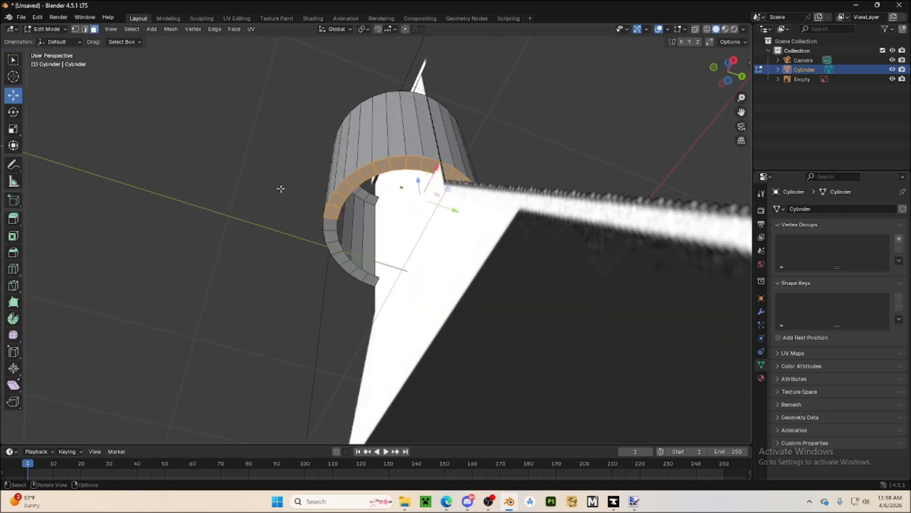
middle_click_drag(392, 212, 295, 215)
middle_click_drag(476, 249, 377, 262)
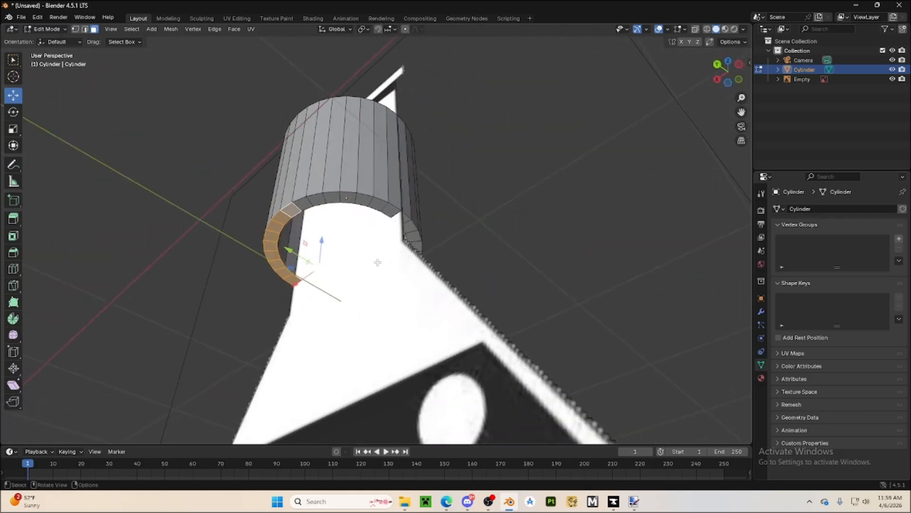
middle_click_drag(457, 258, 393, 258)
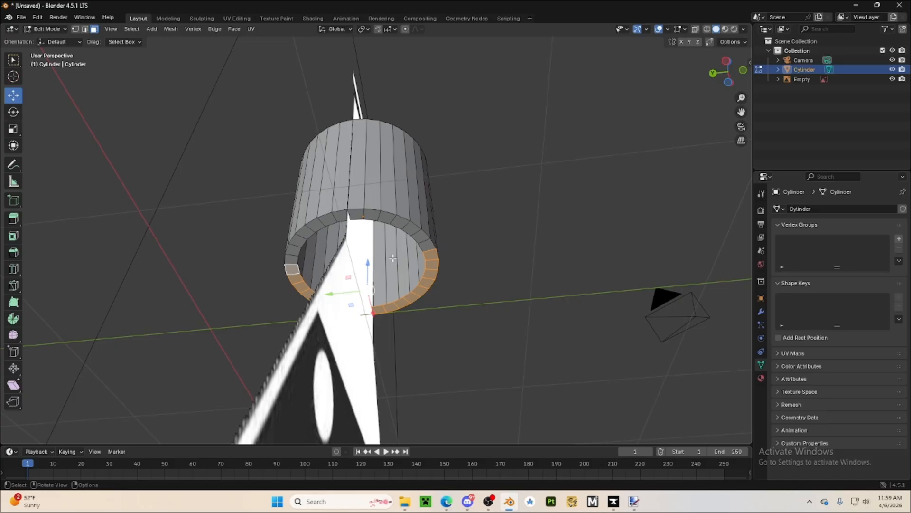
key("ctrl")
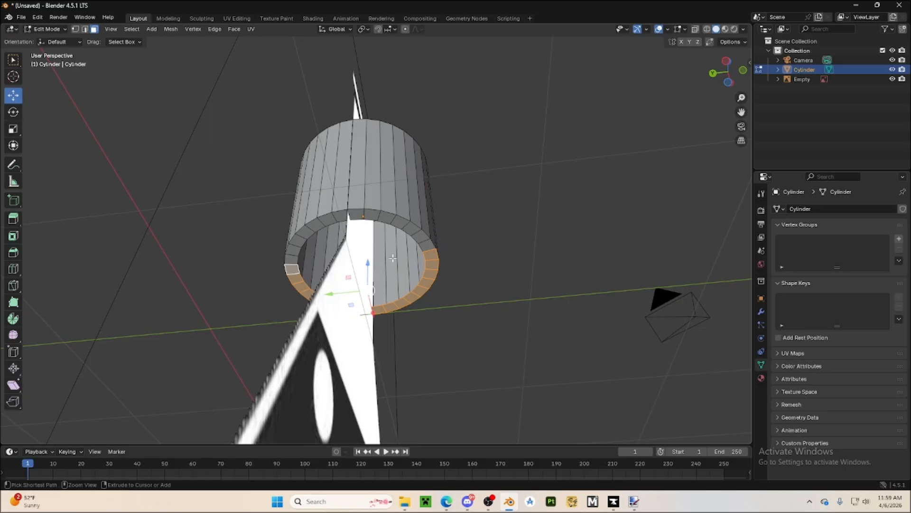
left_click(424, 245, "ctrl")
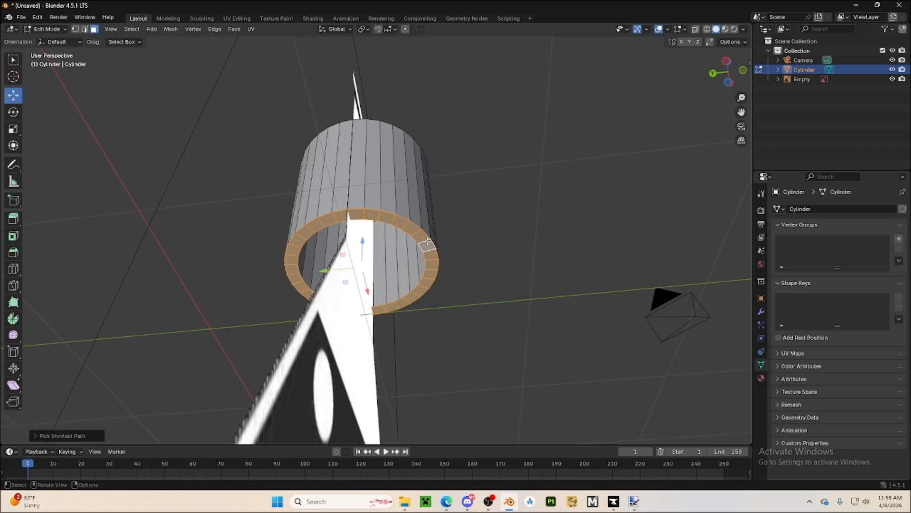
Try adding single outer wall faces to the rim selection in front view, and undo it
left_click(742, 71)
left_click(370, 199, "shift")
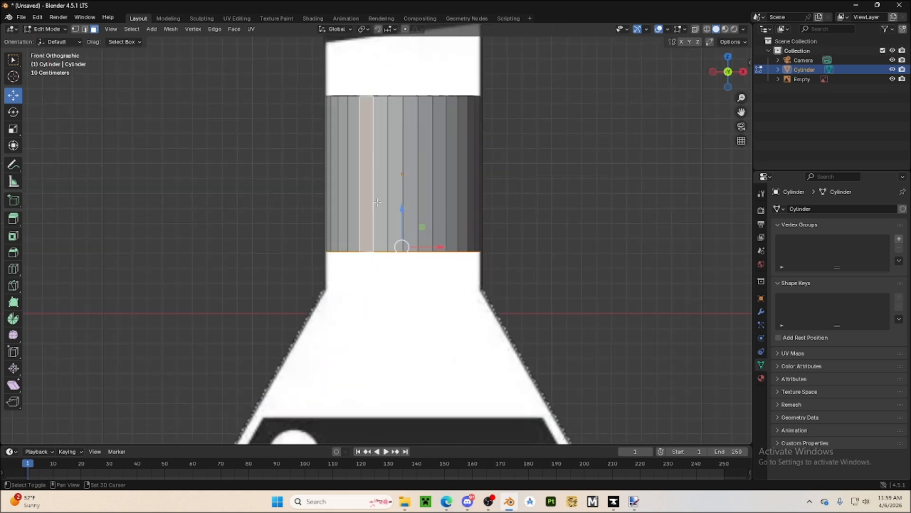
left_click(380, 200, "shift")
left_click(392, 194, "shift")
key("ctrl+z")
key("ctrl+z")
key("ctrl+z")
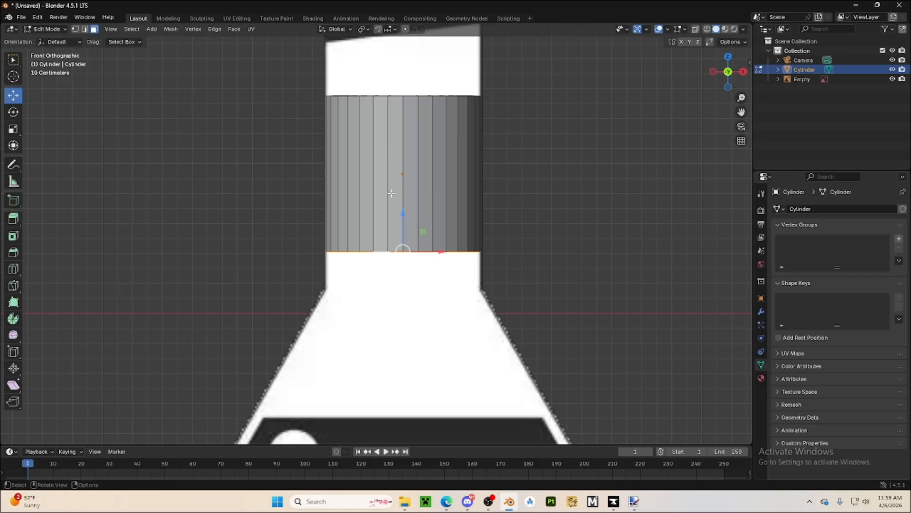
Try picking the shortest path across the cylinder's outer wall faces, and undo it
left_click(365, 175, "ctrl")
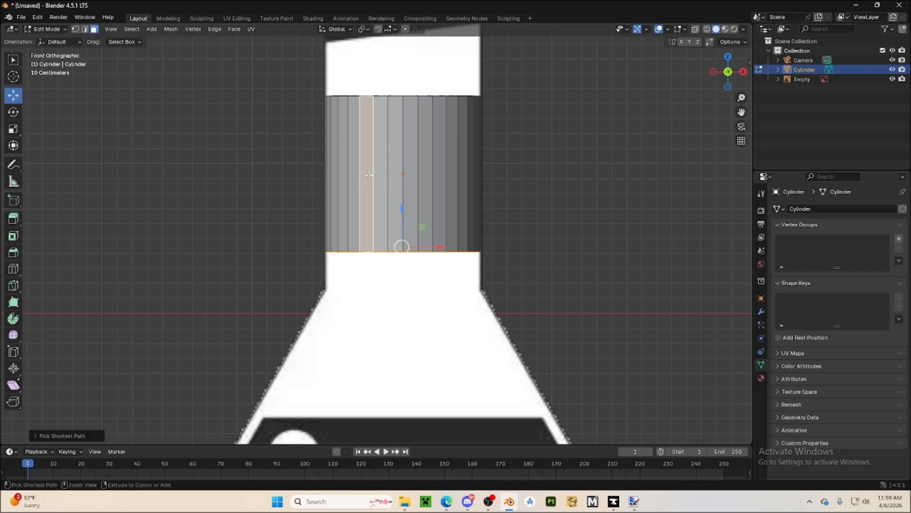
left_click(453, 176, "ctrl")
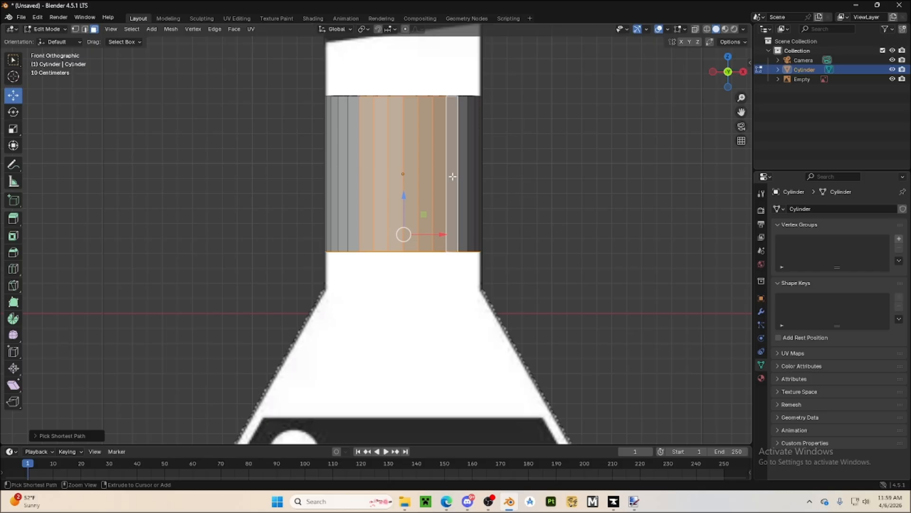
key("ctrl+z")
key("ctrl+z")
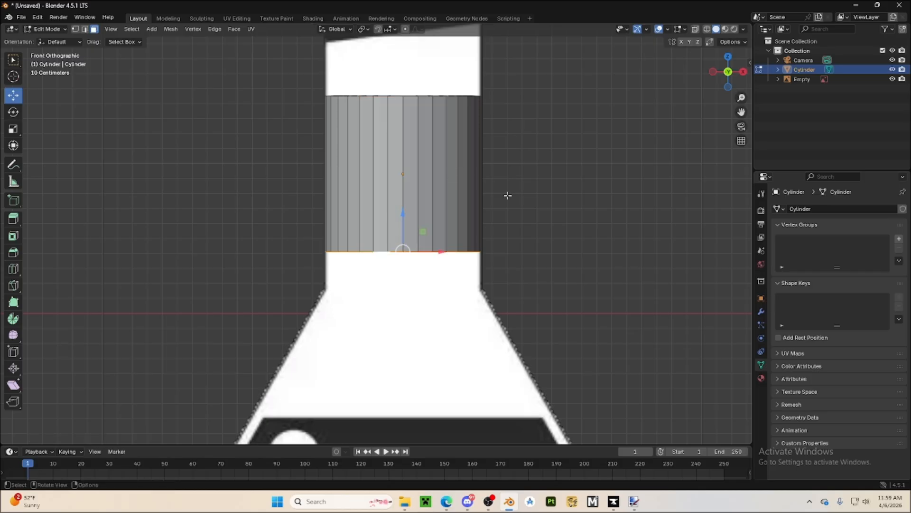
Move the selected lower rim down along Z in front view to where the flask's neck meets its sloped shoulders
middle_click_drag(507, 195, 551, 186)
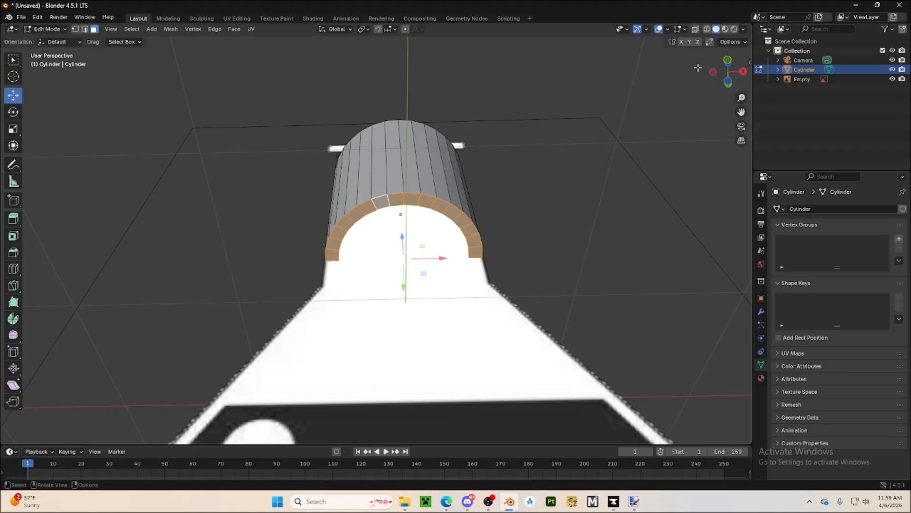
left_click(728, 60)
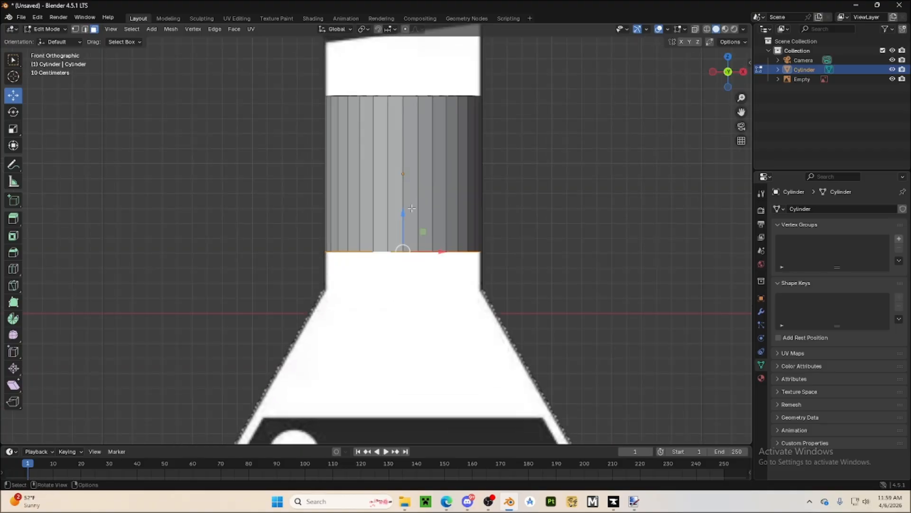
left_click_drag(399, 215, 410, 255)
Select the ring of upper rim faces by picking shortest paths around the cylinder
middle_click_drag(556, 236, 559, 282)
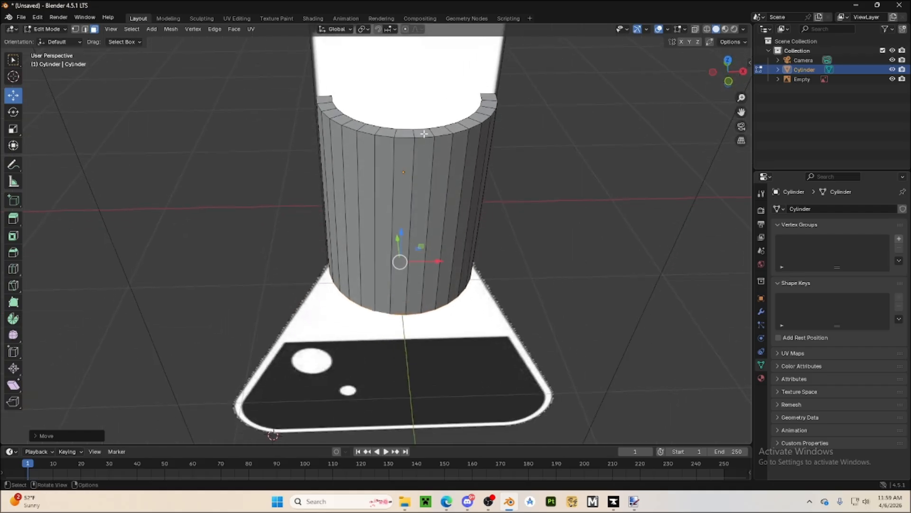
middle_click_drag(577, 214, 485, 247)
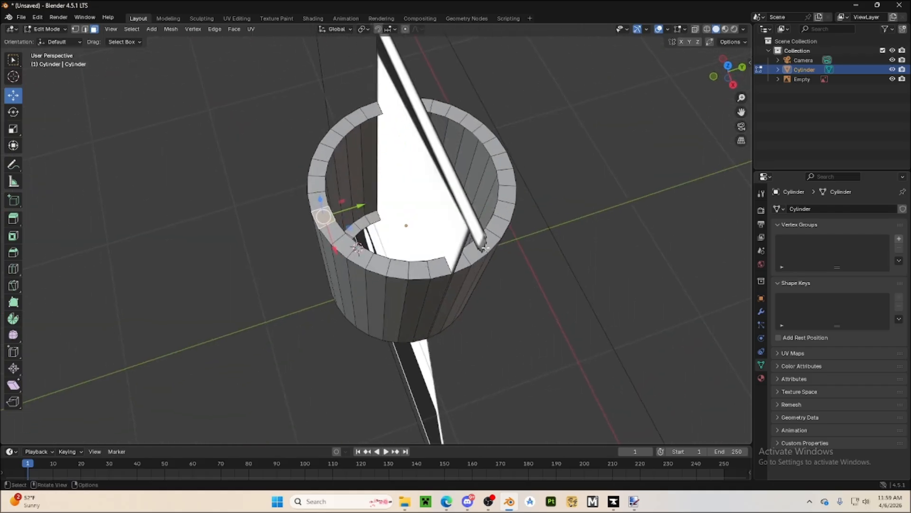
left_click(441, 272, "ctrl")
middle_click_drag(588, 277, 534, 289)
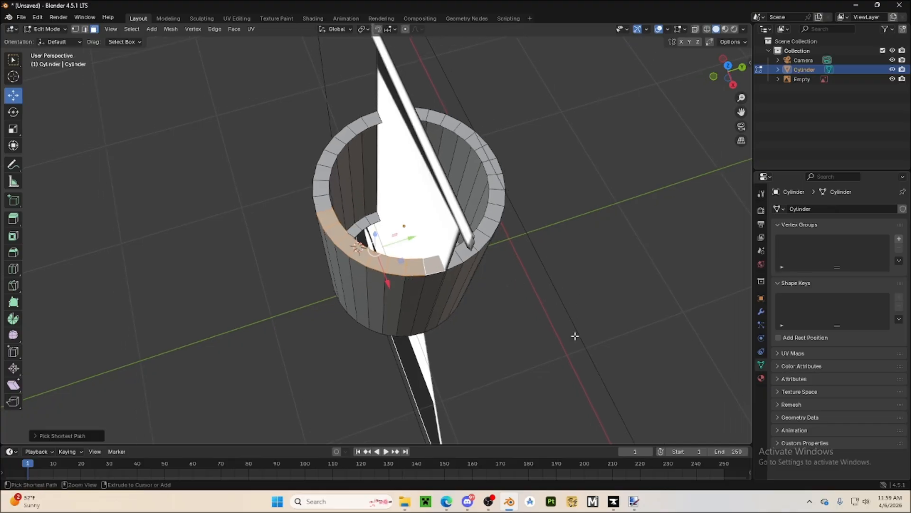
middle_click_drag(618, 313, 484, 318)
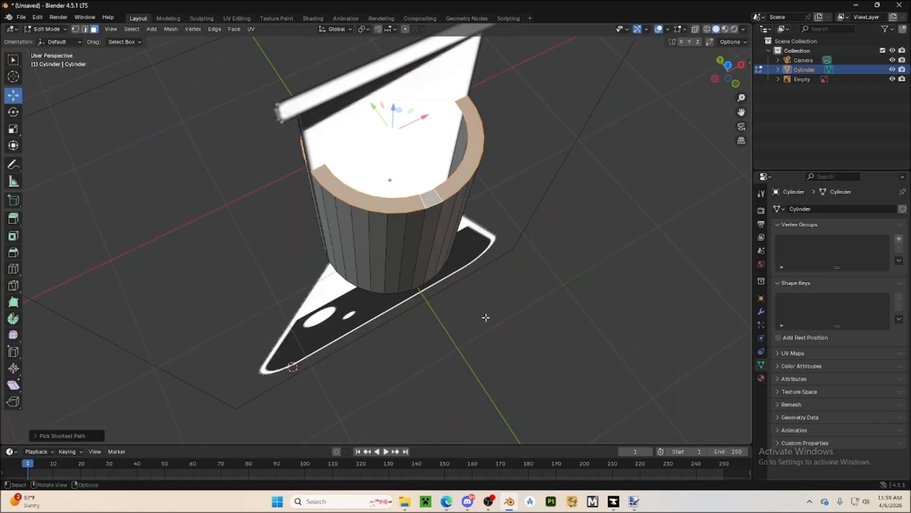
Move the selected upper rim up along Z in front view to the underside of the reference's lip
middle_click_drag(499, 354, 503, 223)
middle_click_drag(474, 300, 509, 366)
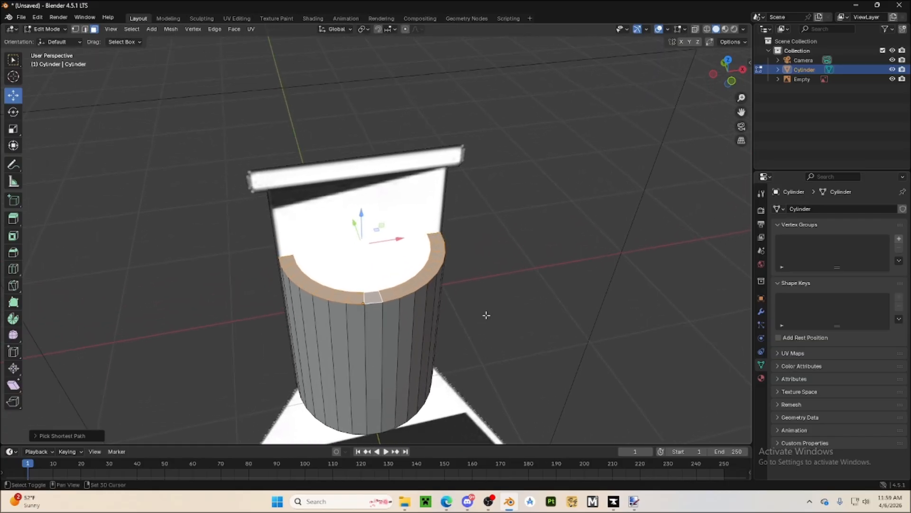
mouse_move(487, 315)
middle_mouse_down("shift")
mouse_move(480, 443)
mouse_move(472, 309)
middle_mouse_up("shift")
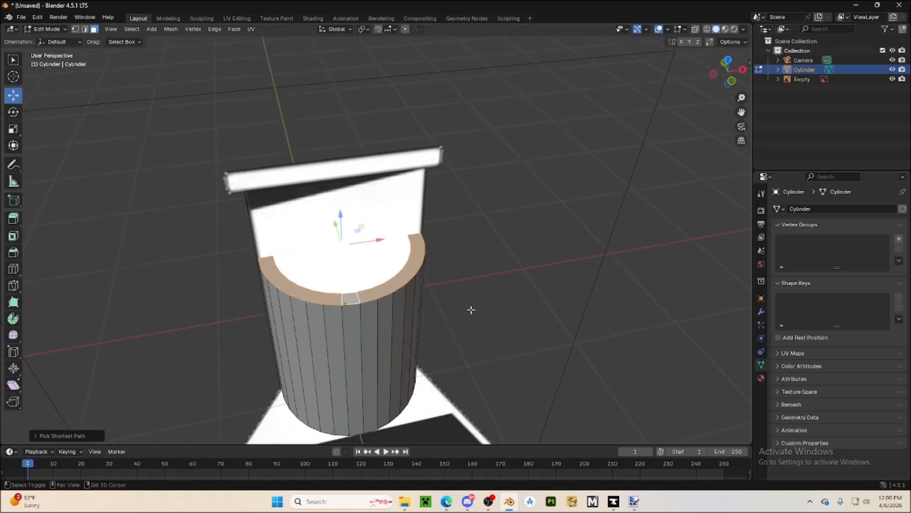
left_click(732, 80)
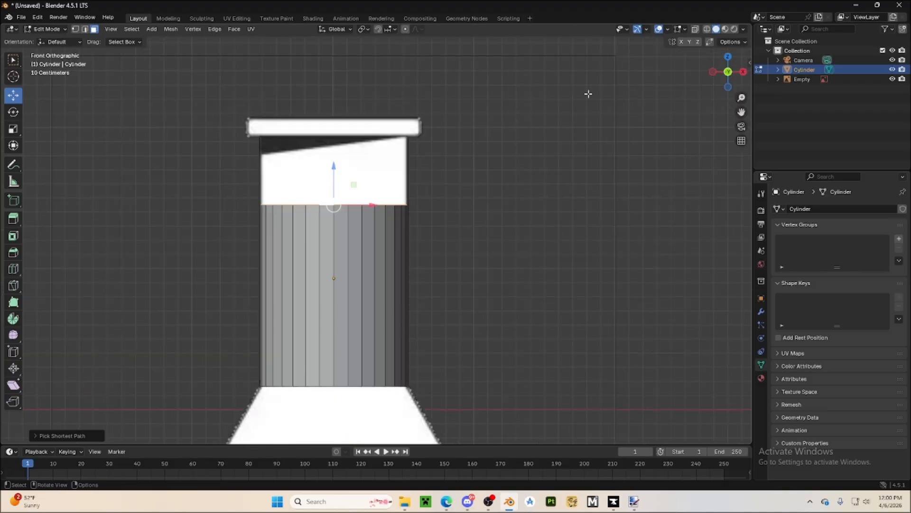
middle_click_drag(468, 190, 530, 283, "shift")
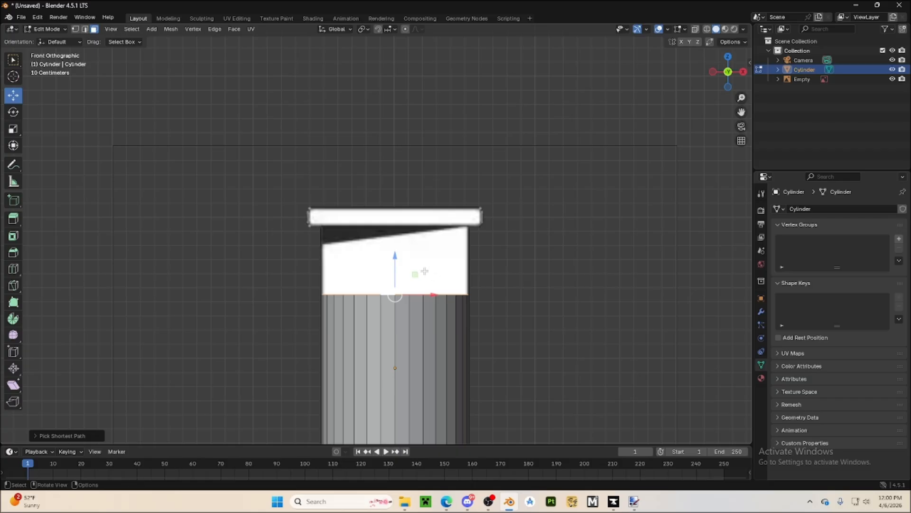
left_click_drag(394, 264, 395, 194)
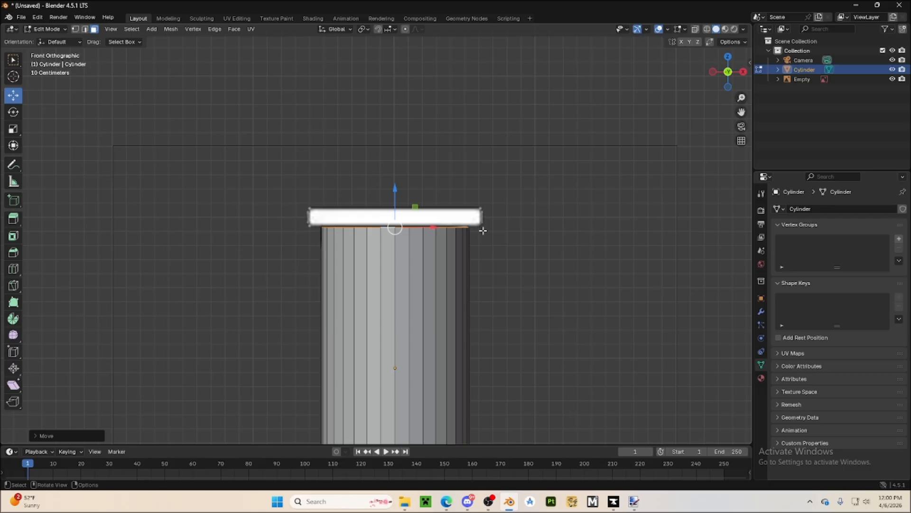
Extrude the upper rim faces in place and scale them along X to the width of the reference's lip
key("e")
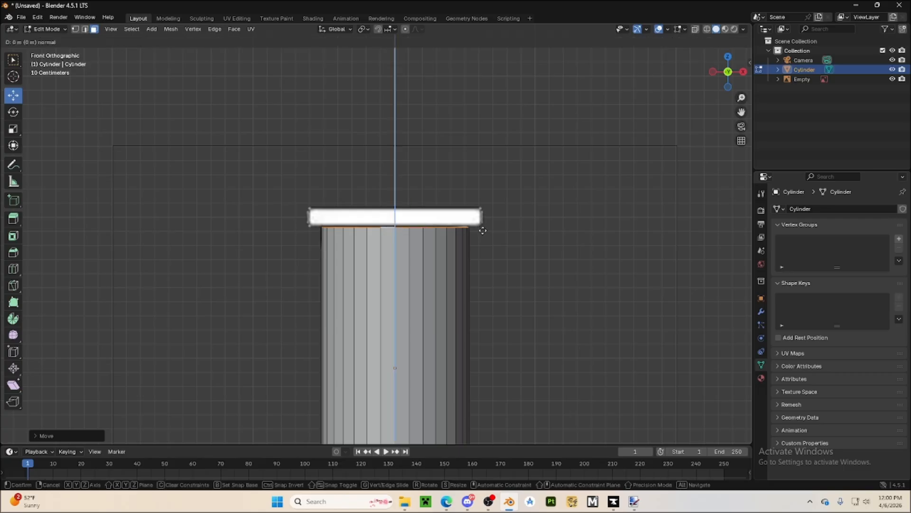
left_click(483, 230)
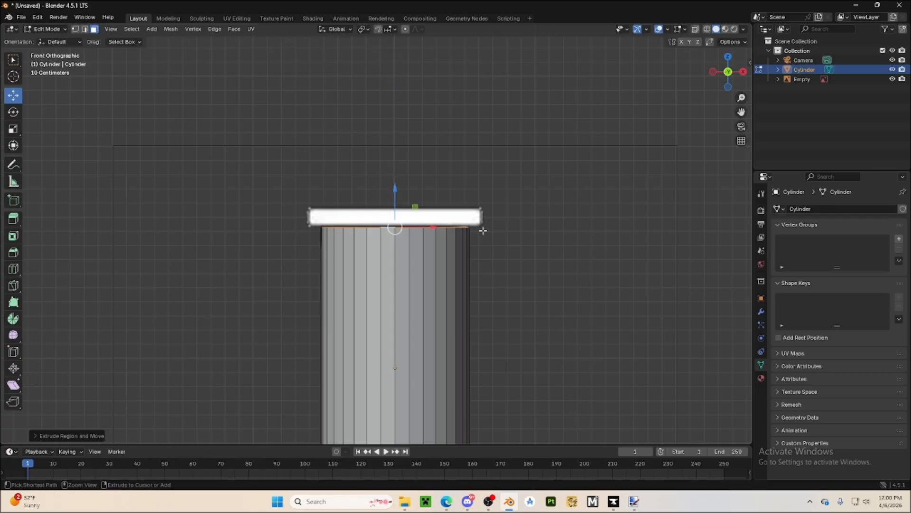
key("shift+space")
key("s")
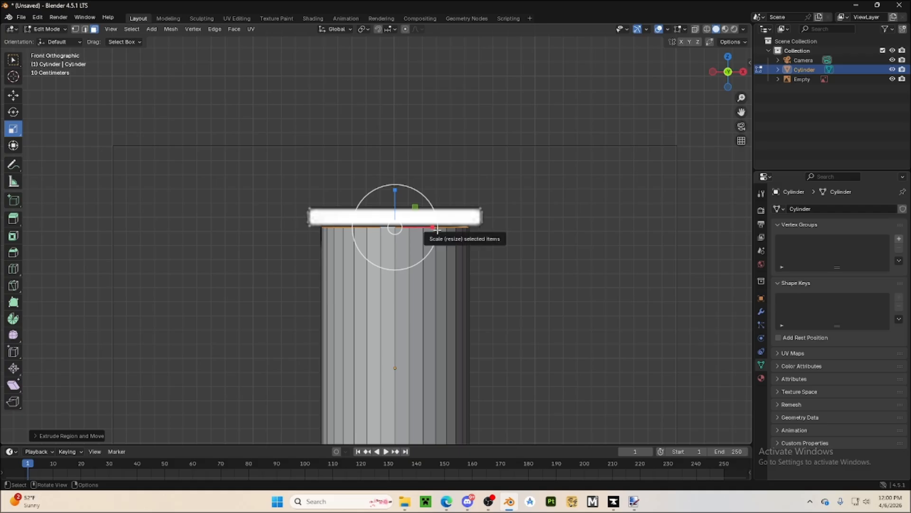
mouse_move(437, 229)
left_mouse_down()
mouse_move(457, 230)
mouse_move(447, 230)
left_mouse_up()
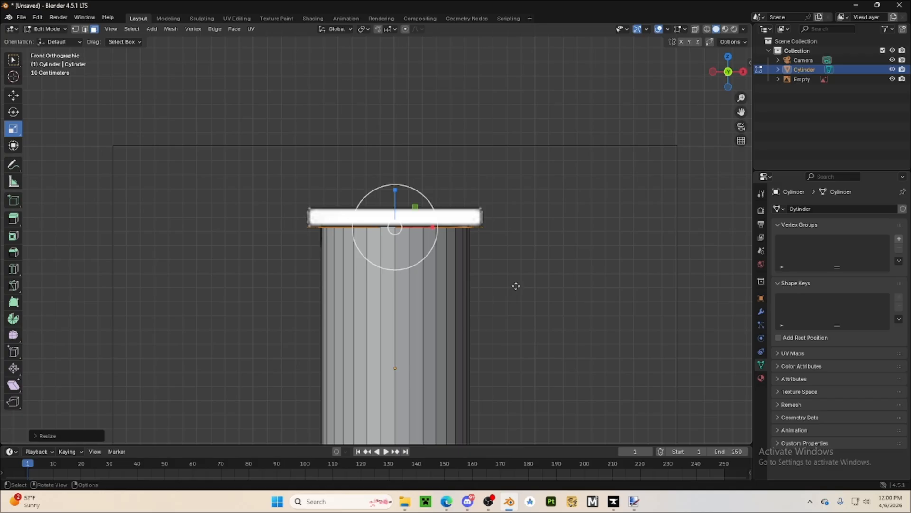
Extrude the widened rim upward and move it along Z to the top edge of the reference's lip
key("e")
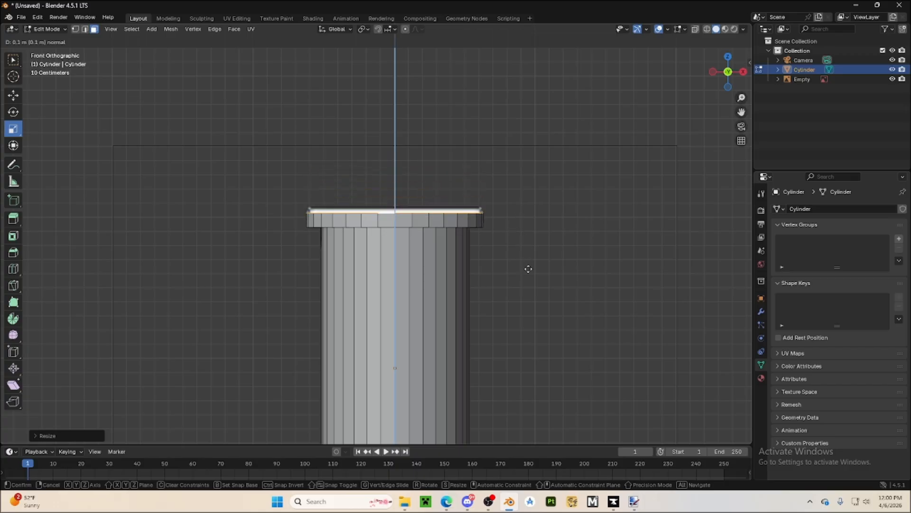
left_click(529, 269)
left_click(13, 95)
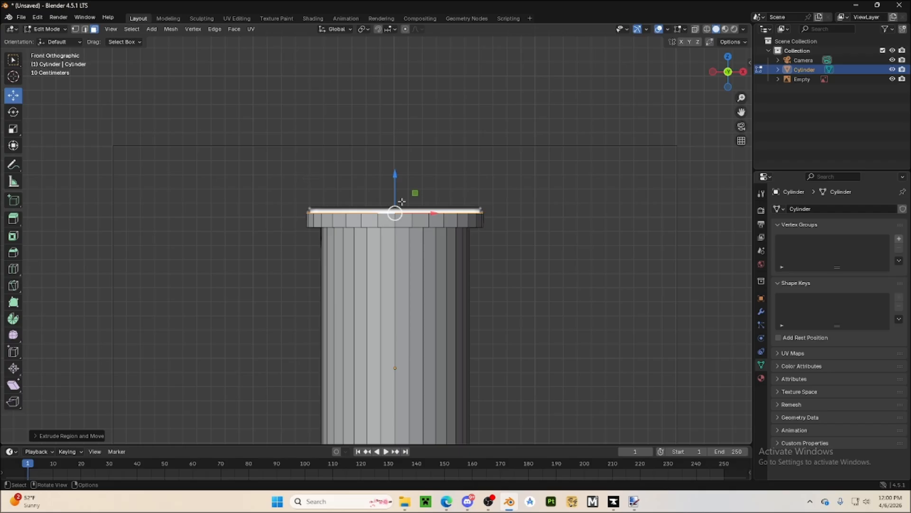
left_click_drag(401, 179, 398, 172)
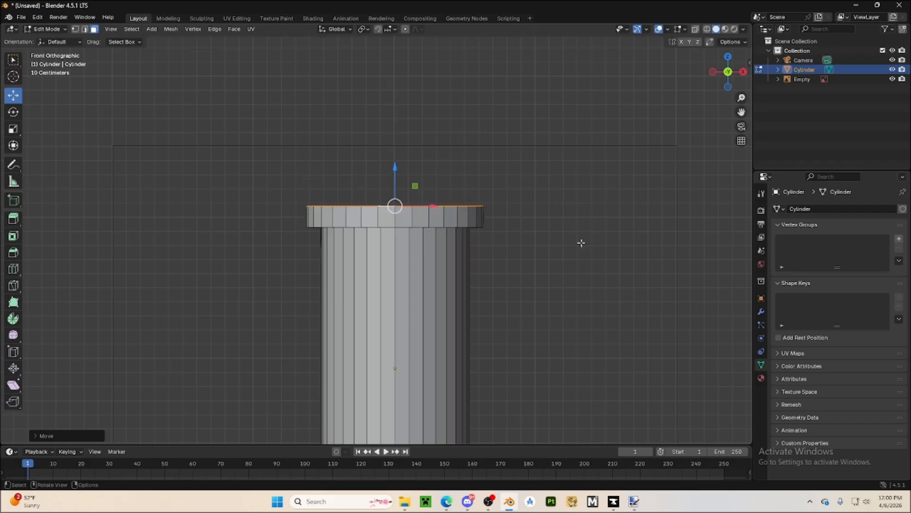
Select the full ring of lower rim faces at the neck's underside by picking shortest paths around it
left_click(729, 57)
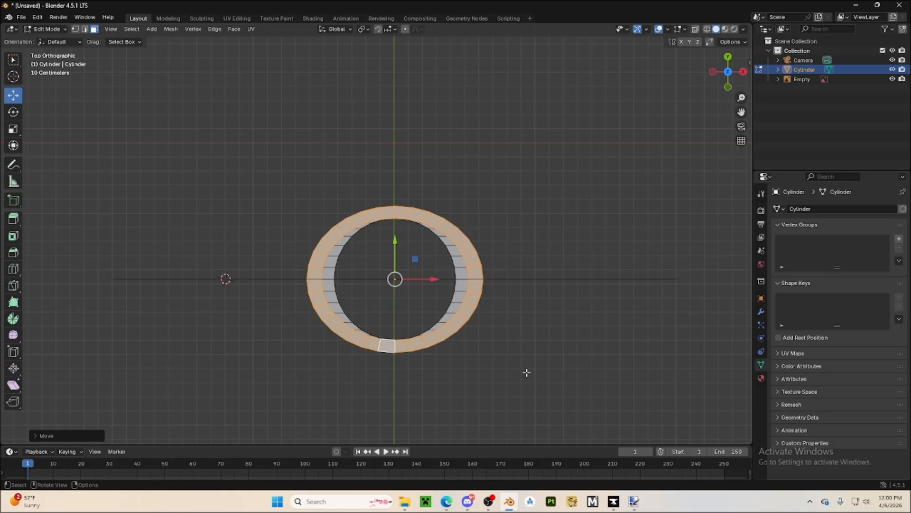
left_click(690, 270)
middle_click_drag(690, 270, 529, 172)
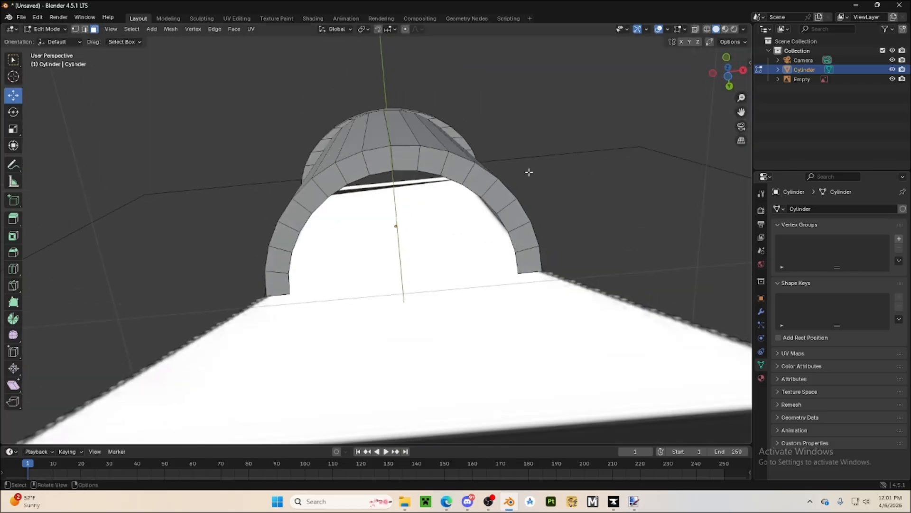
left_click(409, 154)
scroll(455, 224, "down", 5)
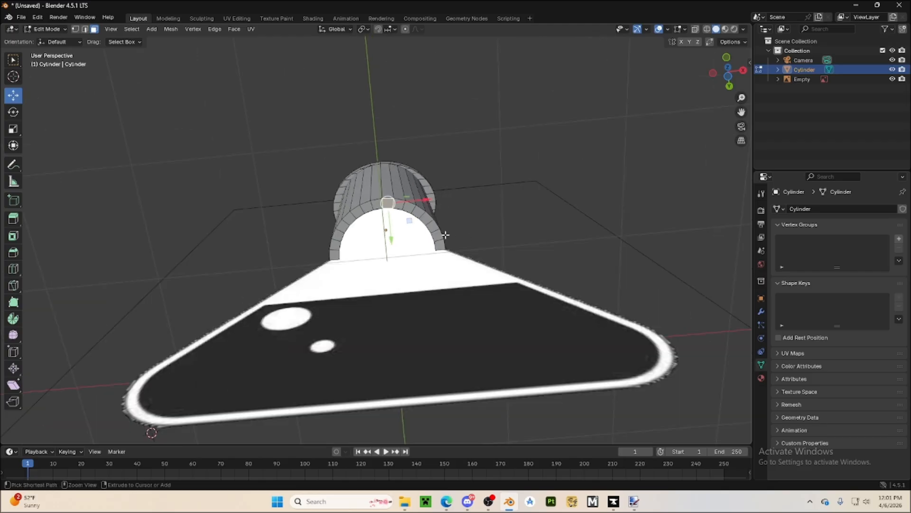
left_click(441, 242, "ctrl")
middle_click_drag(441, 242, 388, 242)
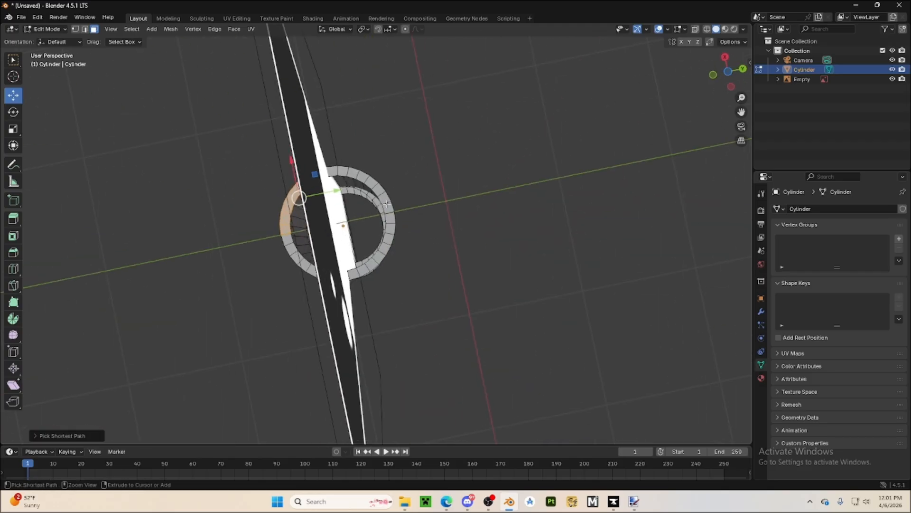
left_click(362, 270, "ctrl")
left_click(287, 238, "ctrl")
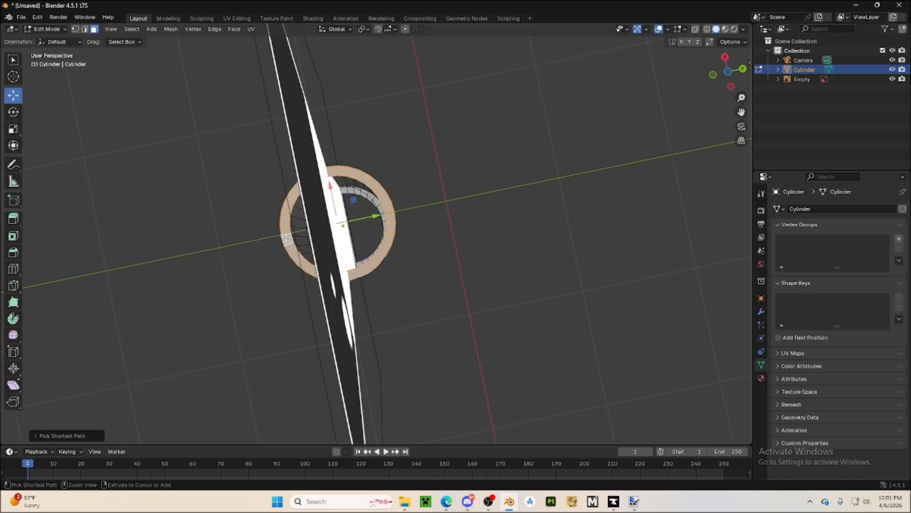
Extrude the lower rim down in front view to the start of the rounded base corners and scale it along X to match the sloped shoulders
left_click(713, 75)
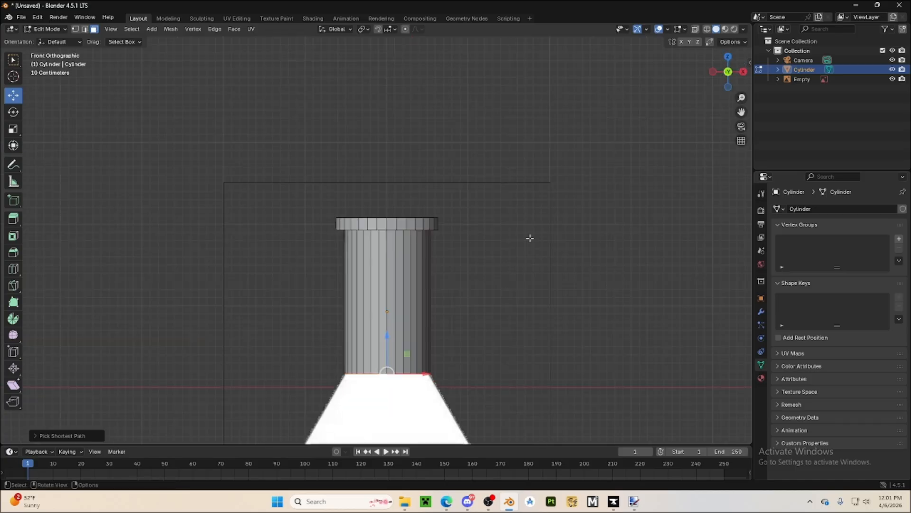
middle_click_drag(529, 238, 499, 105, "shift")
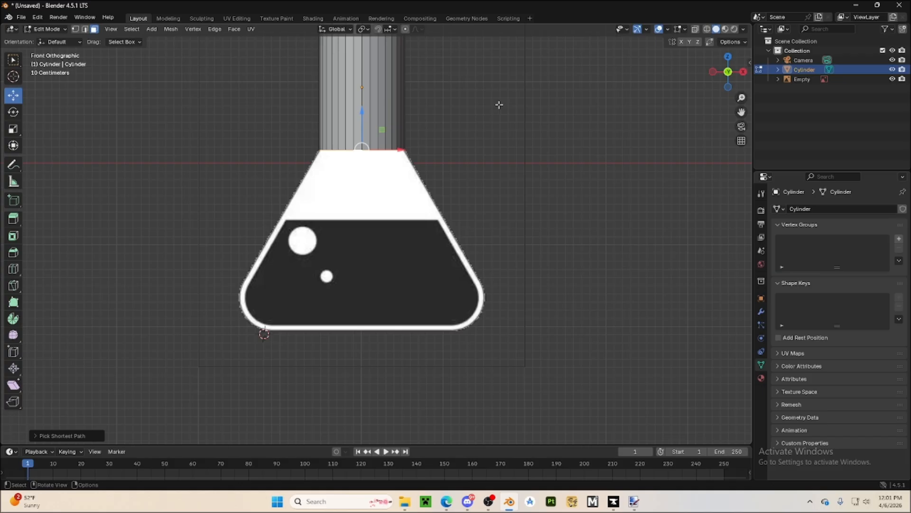
key("e")
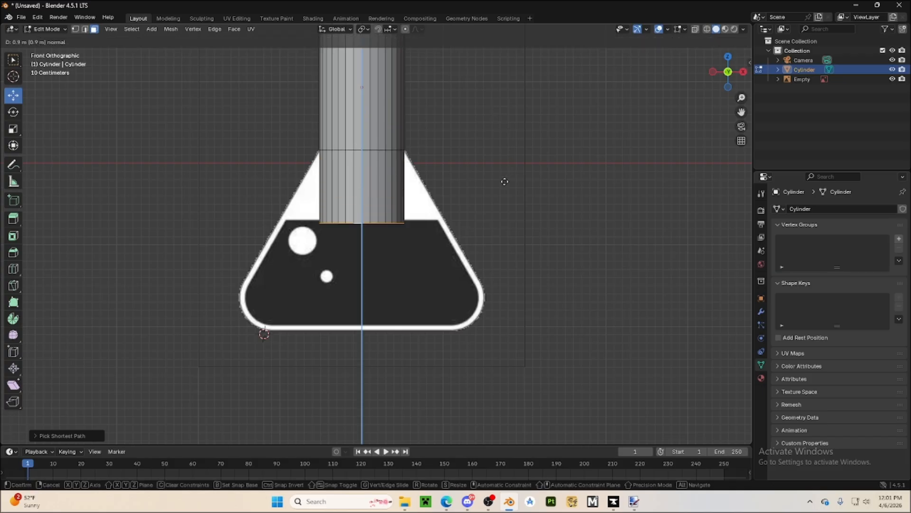
left_click(506, 243)
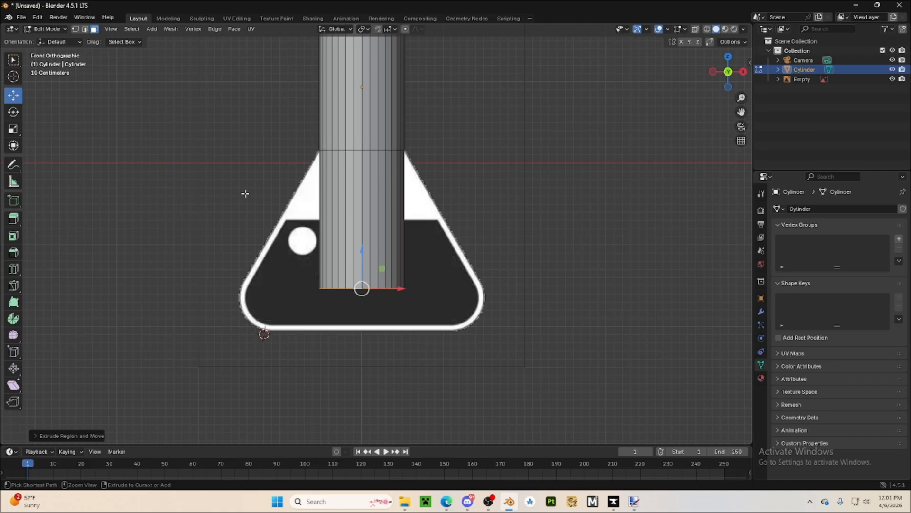
left_click(14, 131)
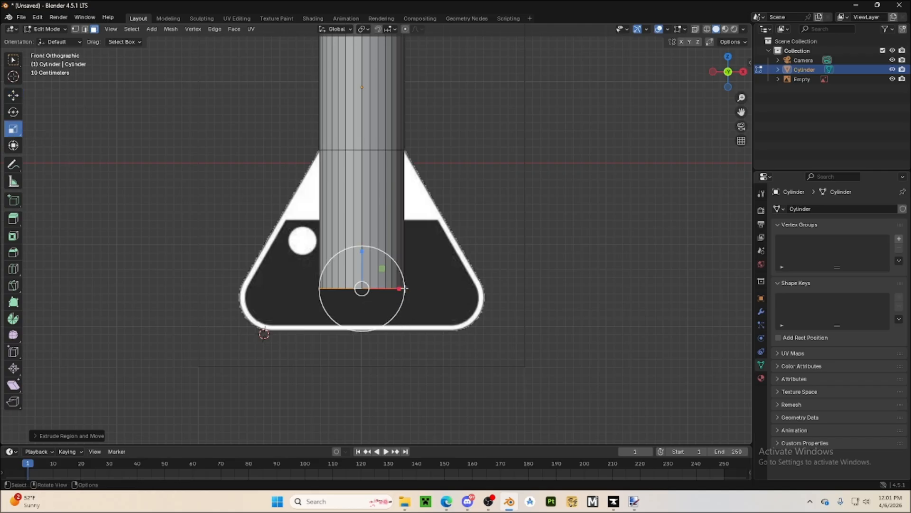
left_click_drag(405, 288, 491, 290)
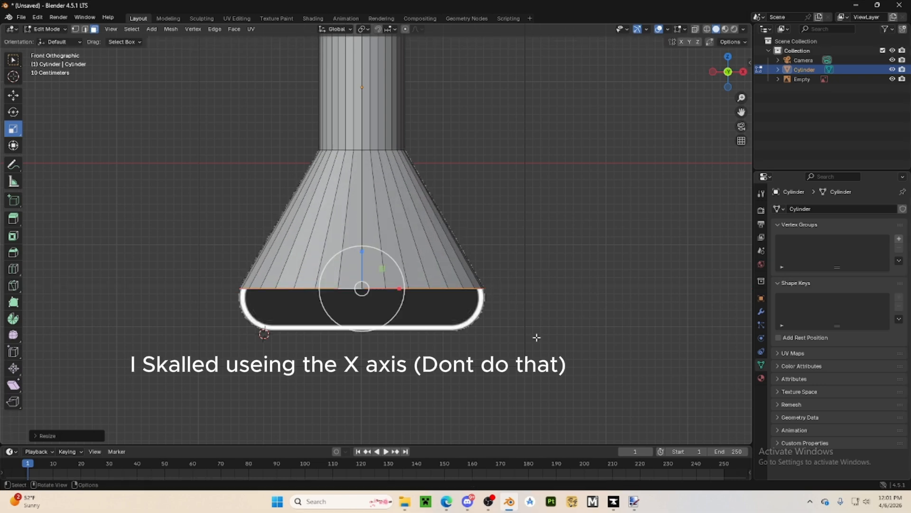
Extrude the flask's lower rim down about 0.1 m in front view and widen it slightly along X
middle_click_drag(536, 337, 427, 338)
middle_click_drag(351, 266, 443, 271)
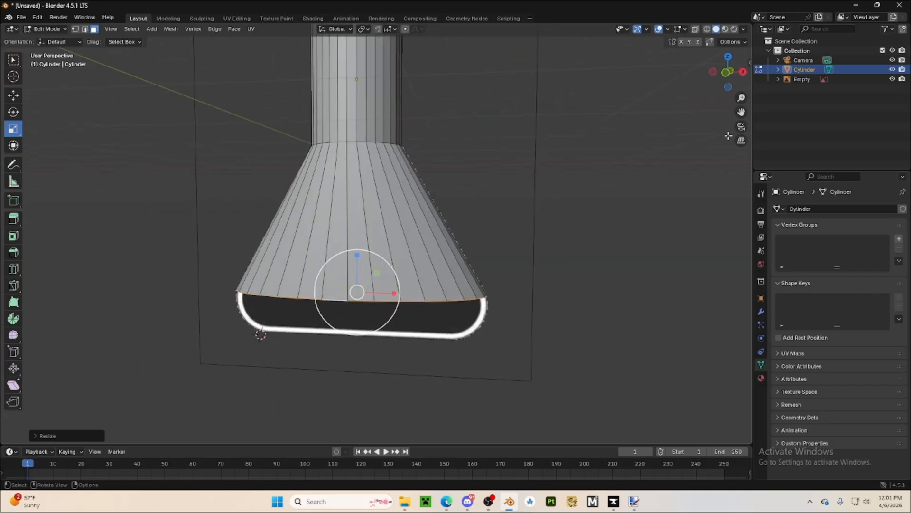
left_click(725, 74)
middle_click_drag(464, 322, 494, 239, "shift")
scroll(494, 239, "up", 3)
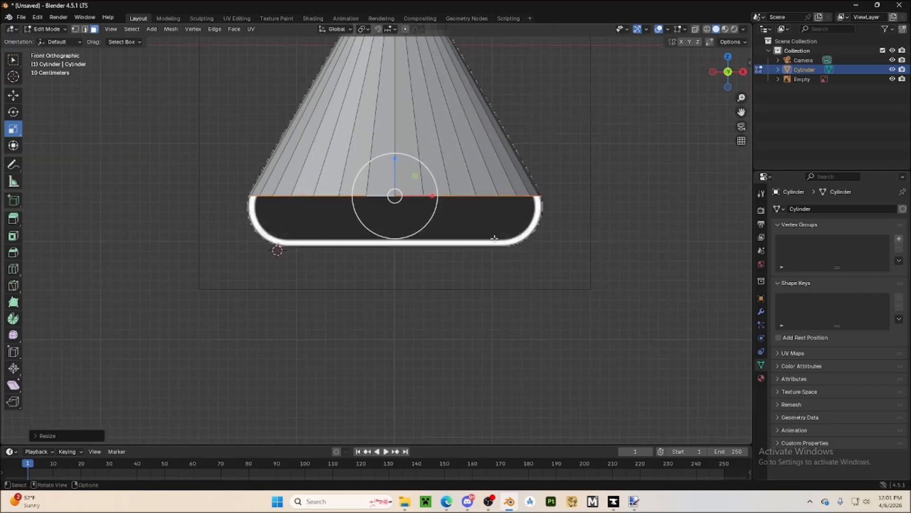
key("e")
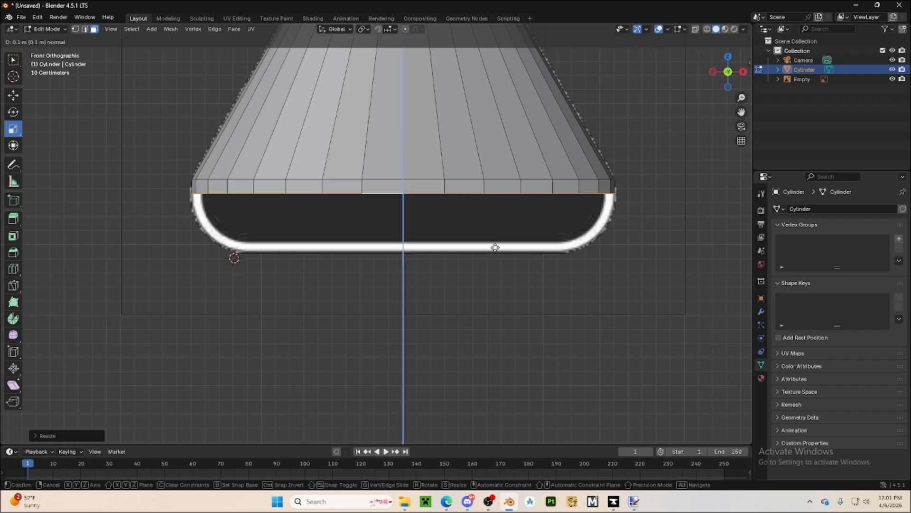
left_click(495, 250)
key("s")
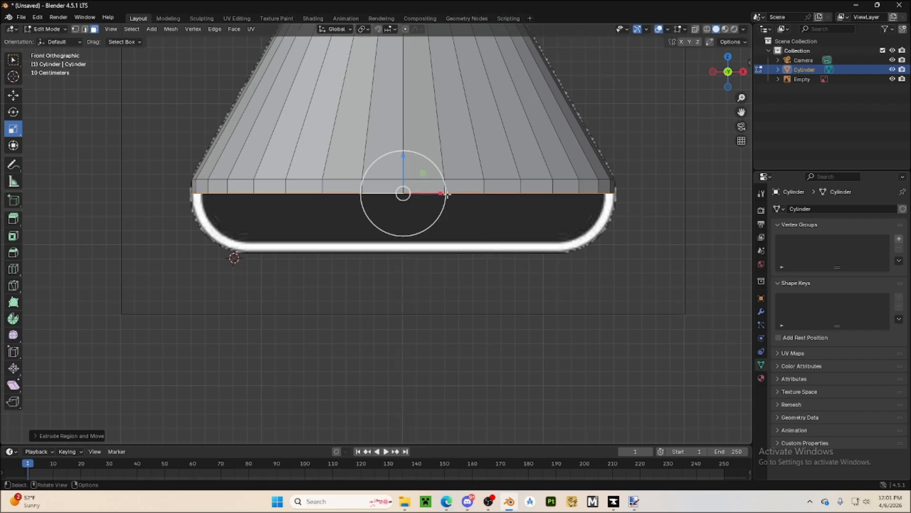
key("x")
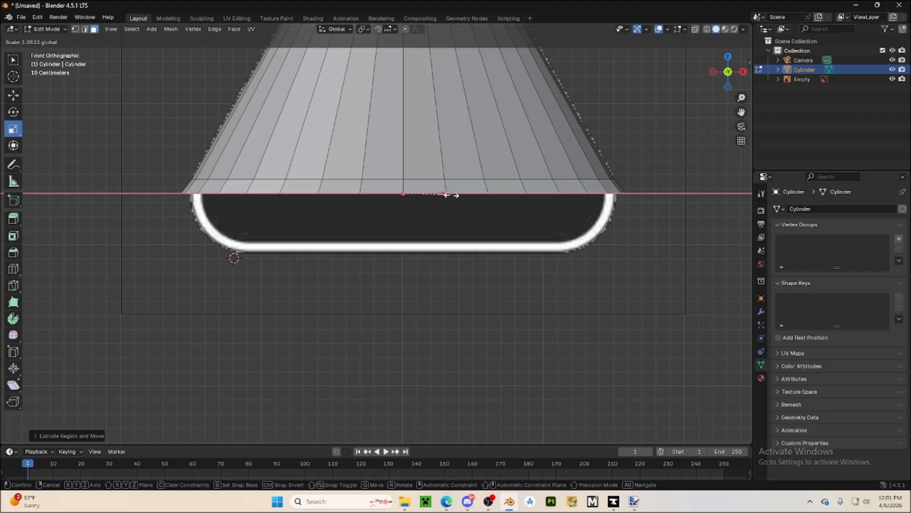
left_click(451, 195)
Extrude two more short bands straight down from the lower rim and narrow the lowest one slightly along X
key("e")
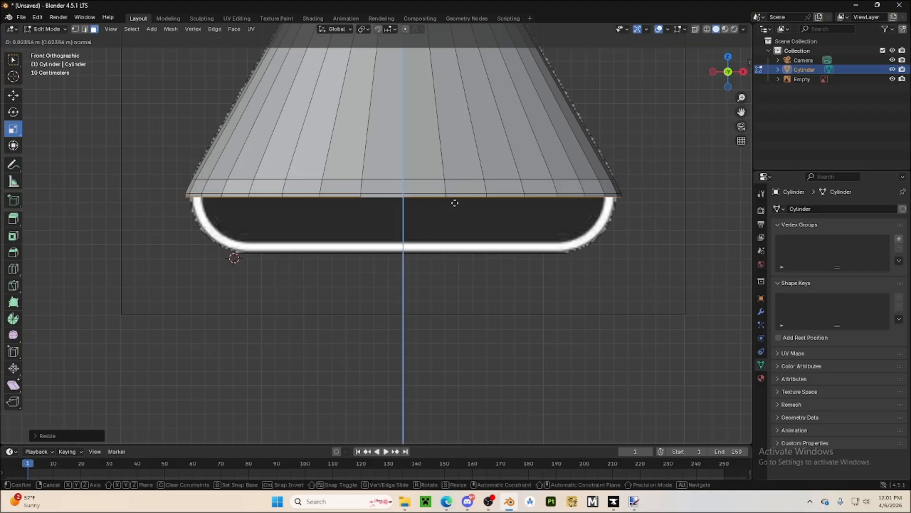
left_click(418, 197)
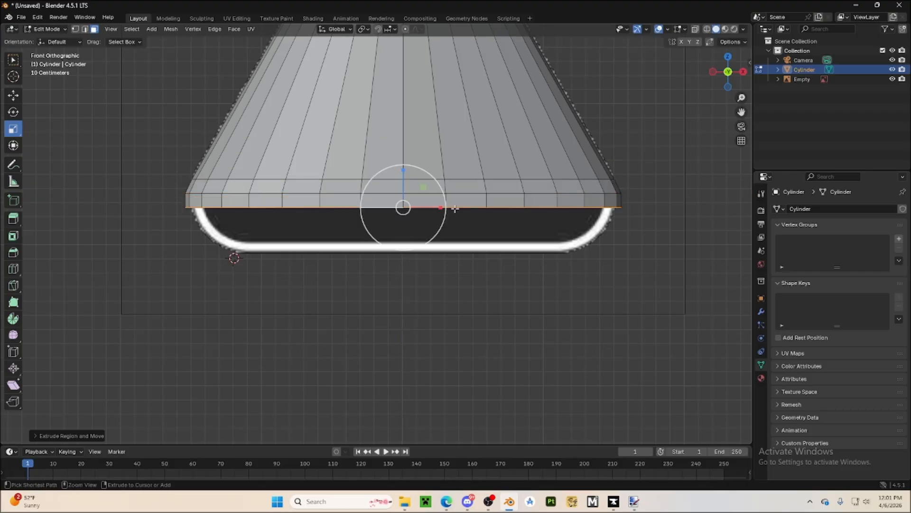
key("e")
left_click(411, 210)
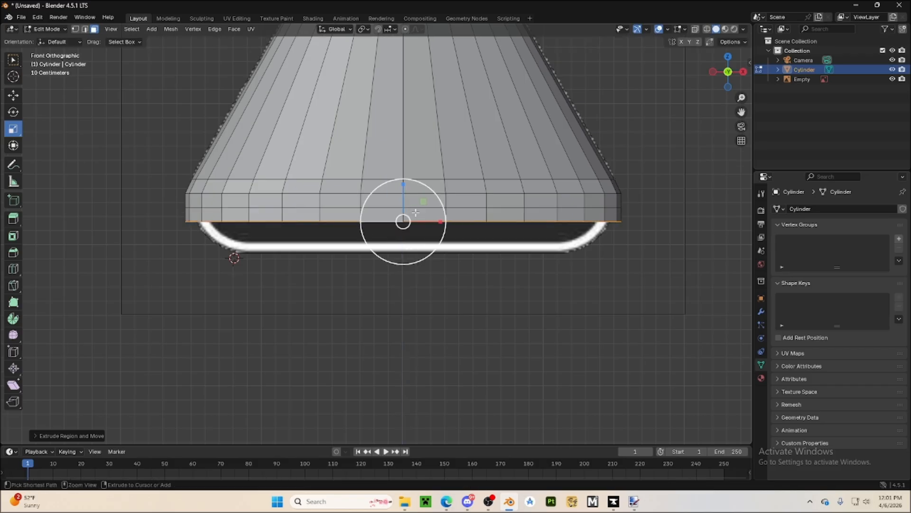
left_click_drag(447, 221, 441, 219)
Extrude two further bands down to the reference's base line, narrowing each along X to follow the rounded corners
key("e")
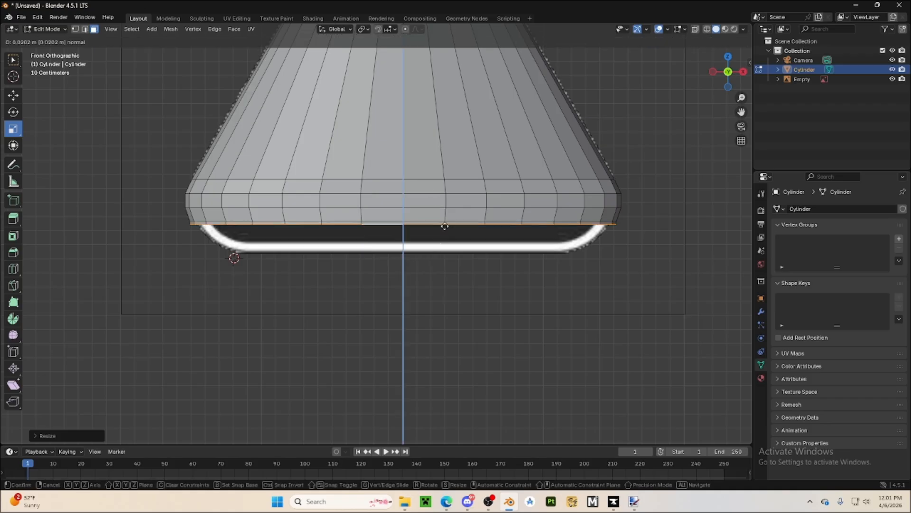
left_click(445, 232)
left_click_drag(445, 232, 442, 246)
key("e")
left_click(443, 246)
Extrude the bottom rim once more, scale it inward along X, and move it up along Z to flatten the flask's underside
key("e")
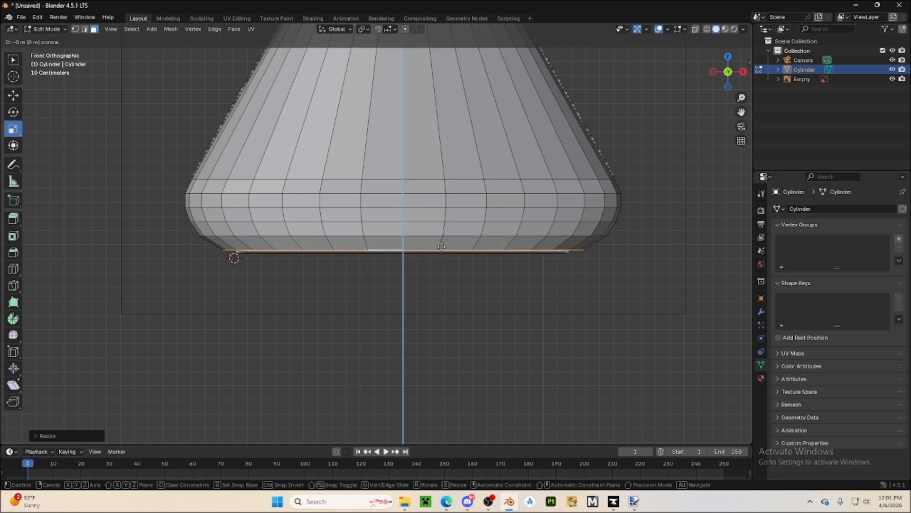
left_click(442, 258)
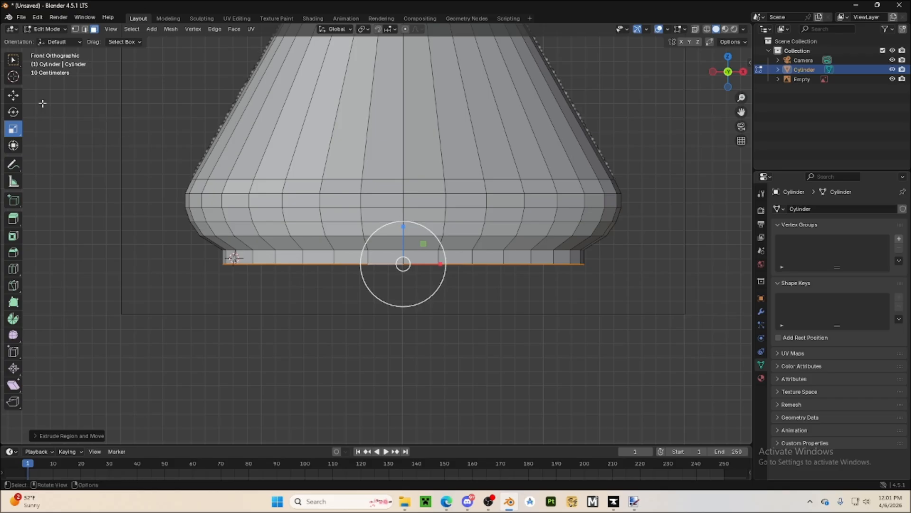
mouse_move(445, 264)
left_mouse_down()
mouse_move(423, 264)
mouse_move(444, 264)
left_mouse_up()
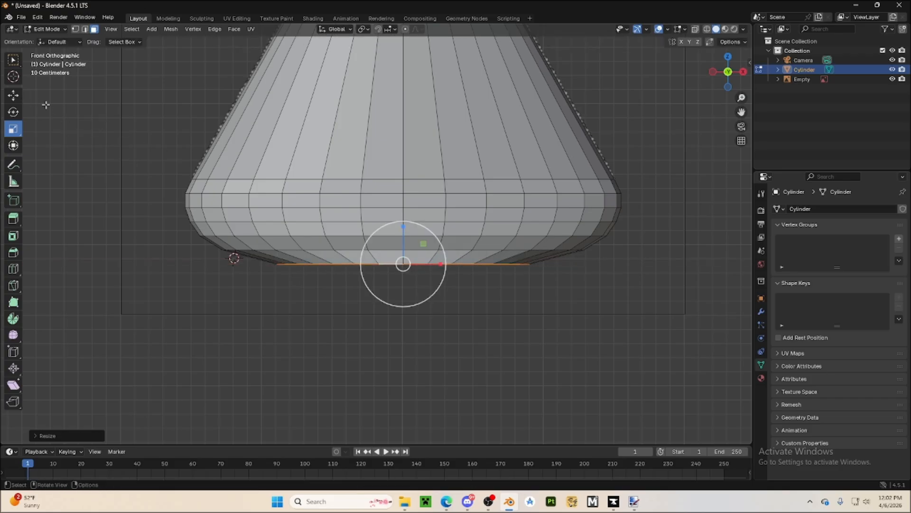
left_click(13, 95)
mouse_move(403, 226)
left_mouse_down()
mouse_move(394, 202)
mouse_move(396, 225)
left_mouse_up()
Deselect the bottom rim faces and hide the Empty reference image in the viewport
middle_click_drag(396, 225, 446, 281)
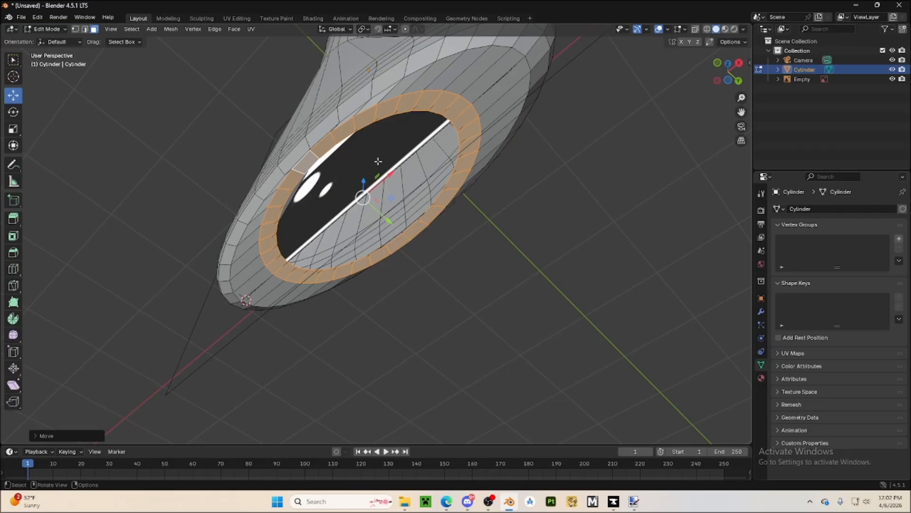
left_click(493, 352)
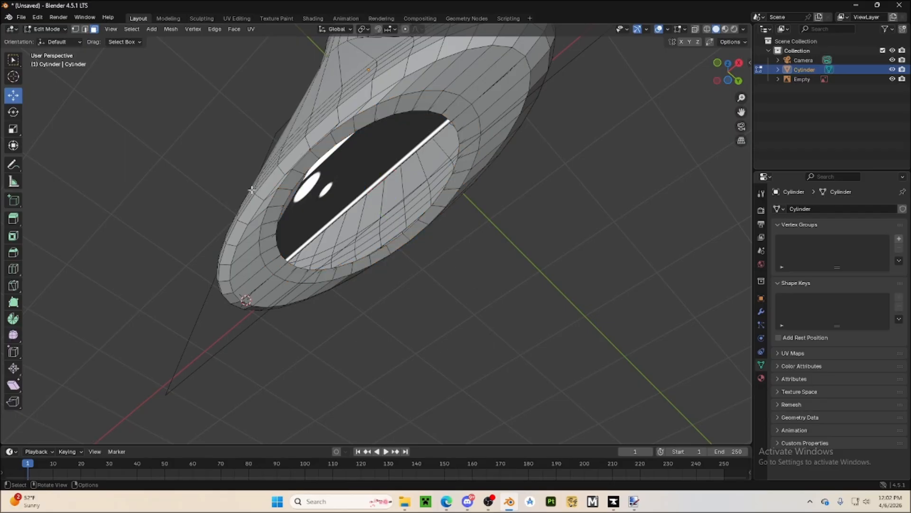
left_click(892, 79)
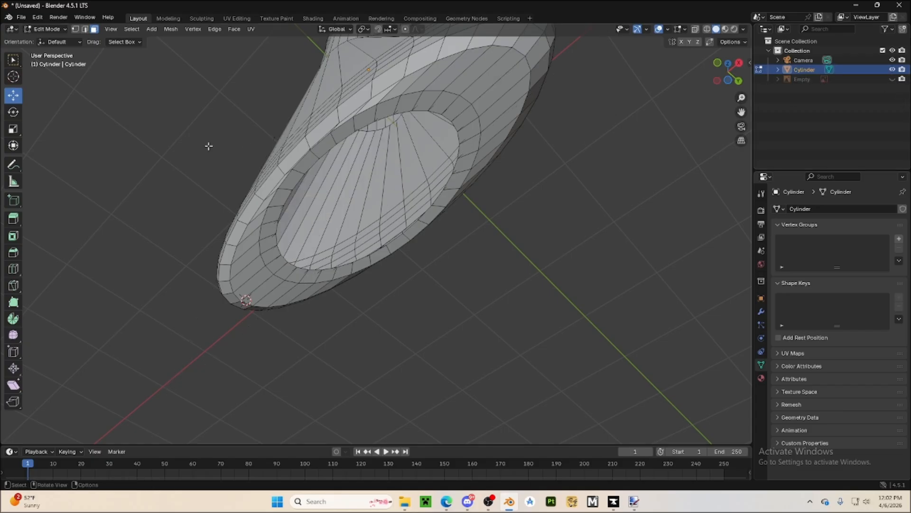
Select the full inner edge loop around the flask's open bottom and fill it with a single face
left_click(85, 30)
middle_click_drag(417, 204, 436, 164)
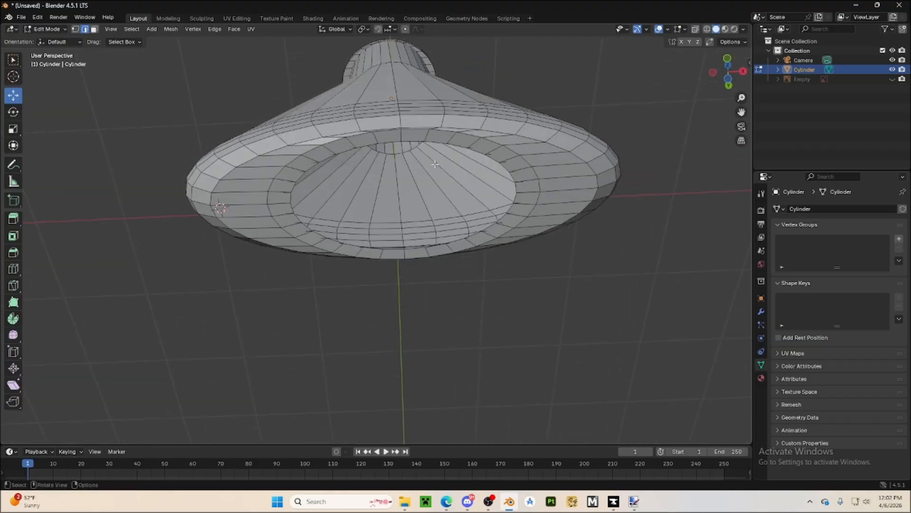
left_click(413, 137)
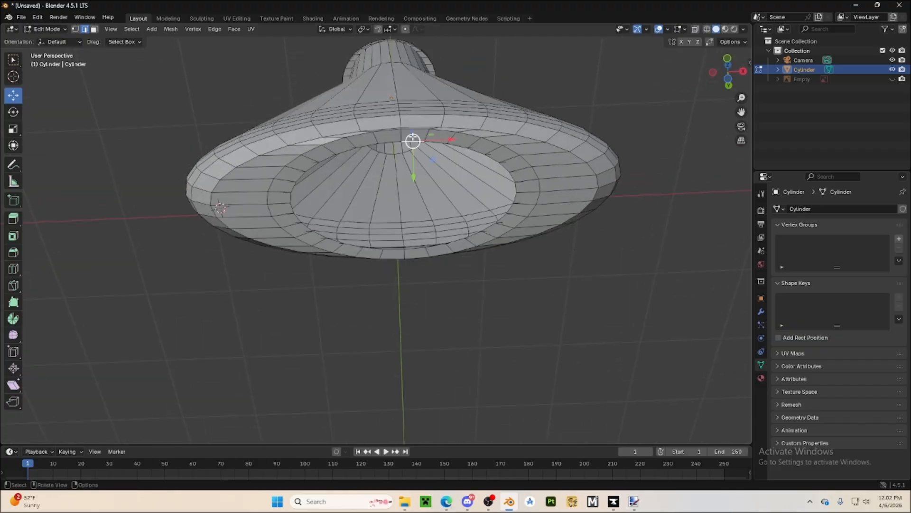
left_click(495, 154, "ctrl")
left_click(511, 208, "ctrl")
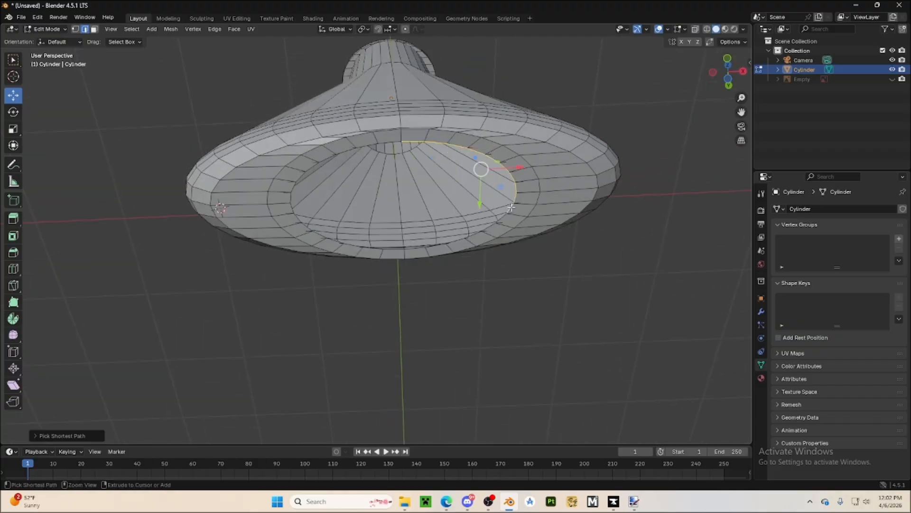
left_click(417, 251, "ctrl")
left_click(332, 242, "ctrl")
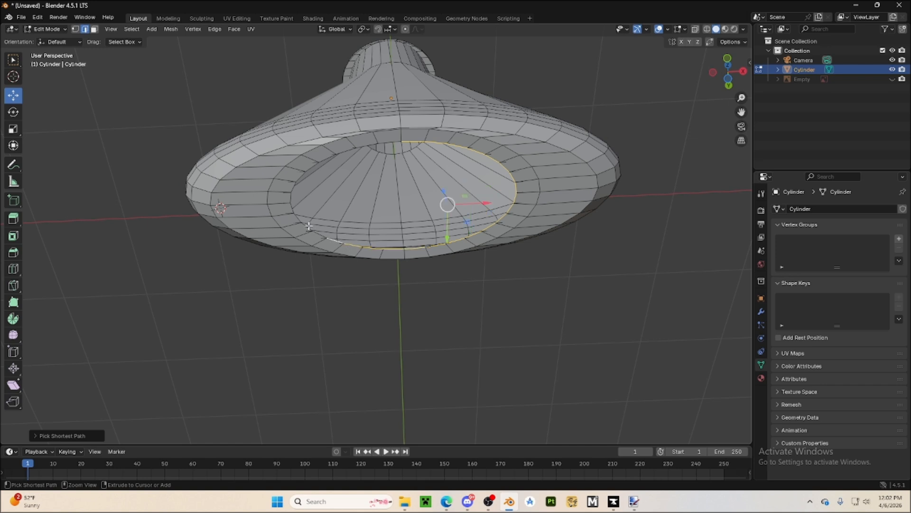
left_click(290, 189, "ctrl")
left_click(382, 141, "ctrl")
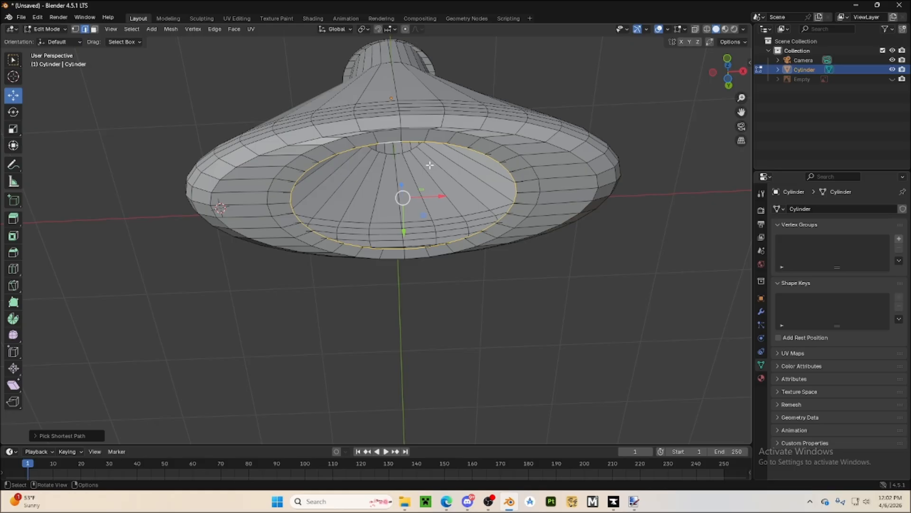
key("f")
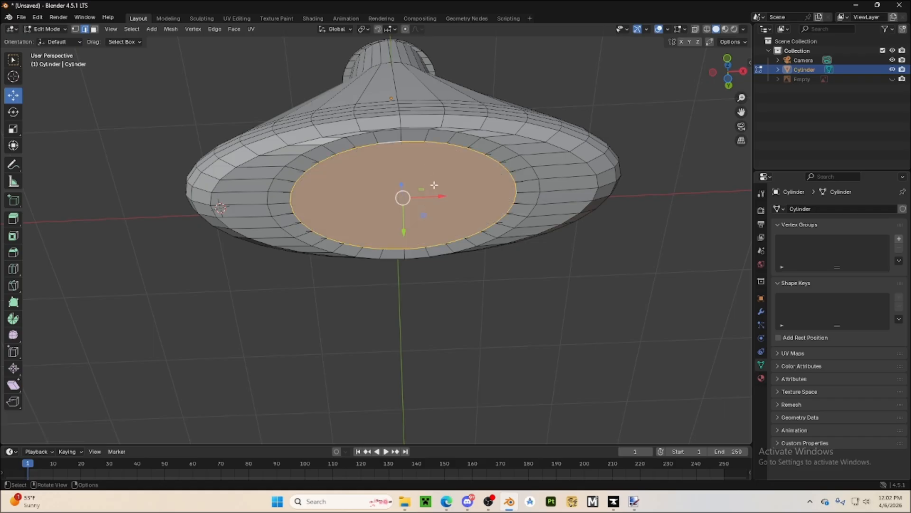
left_click(505, 332)
Leave Edit Mode and return the flask to Object Mode
middle_click_drag(504, 332, 266, 180)
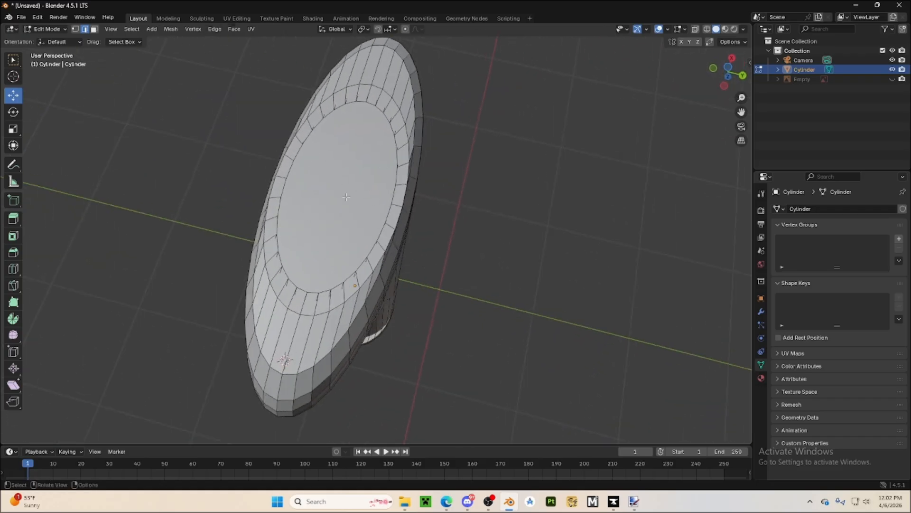
middle_click_drag(346, 196, 361, 285)
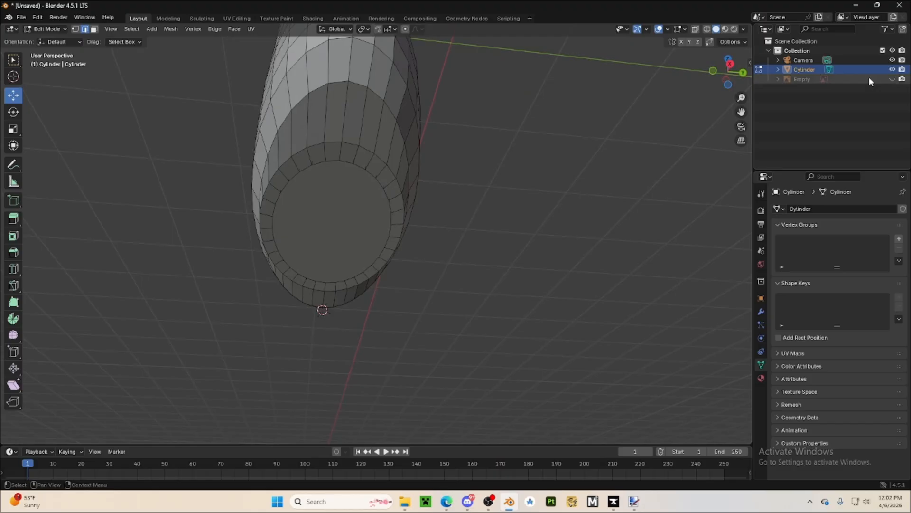
left_click(713, 70)
middle_click_drag(528, 221, 489, 288)
left_click(709, 79)
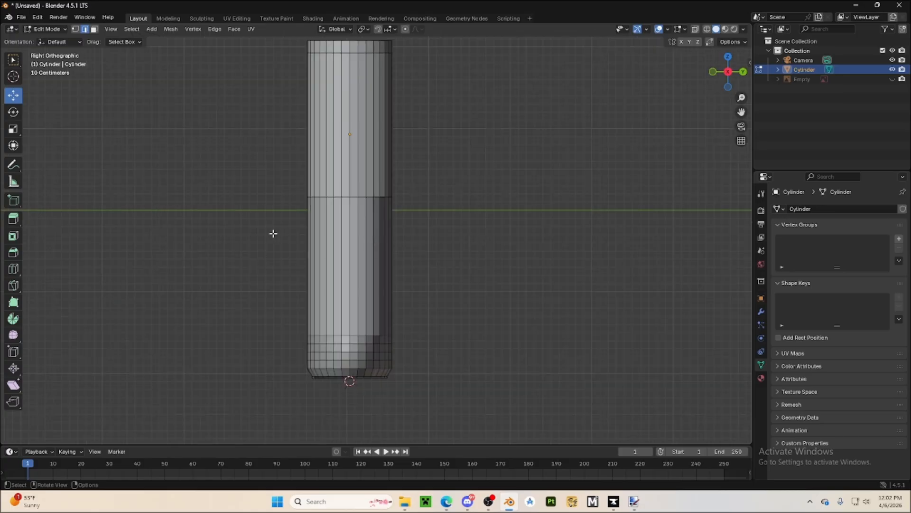
middle_click_drag(273, 234, 75, 99)
left_click(47, 29)
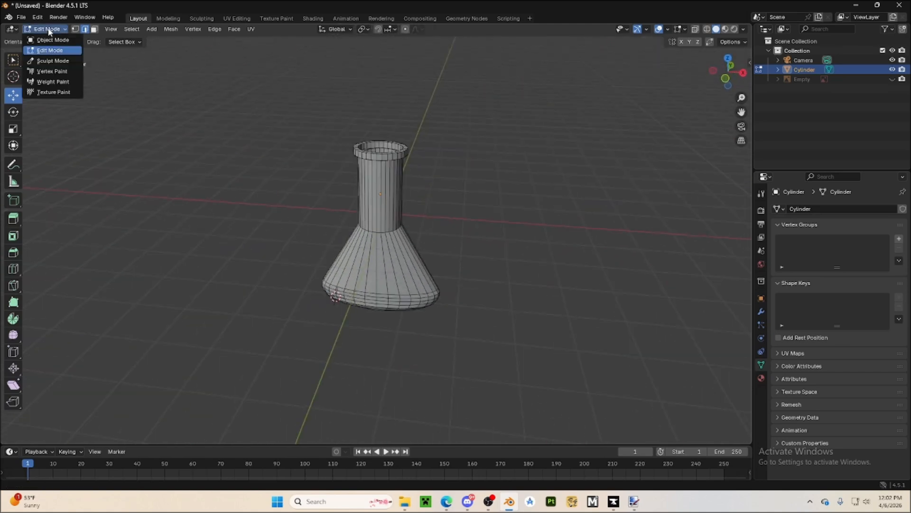
left_click(48, 40)
Apply Shade Auto Smooth to the flask object and deselect it
middle_click_drag(203, 313, 251, 271)
scroll(436, 387, "up", 5)
middle_click_drag(407, 212, 373, 270)
scroll(401, 288, "down", 3)
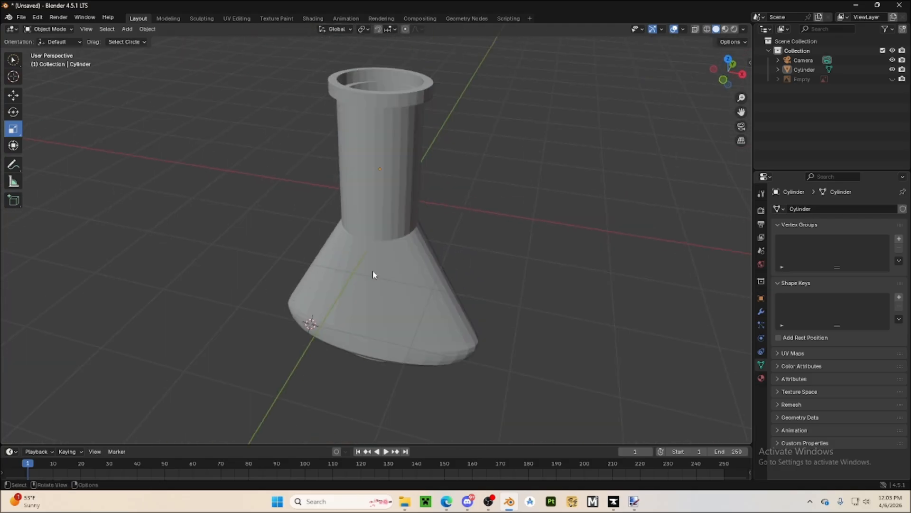
left_click(362, 206)
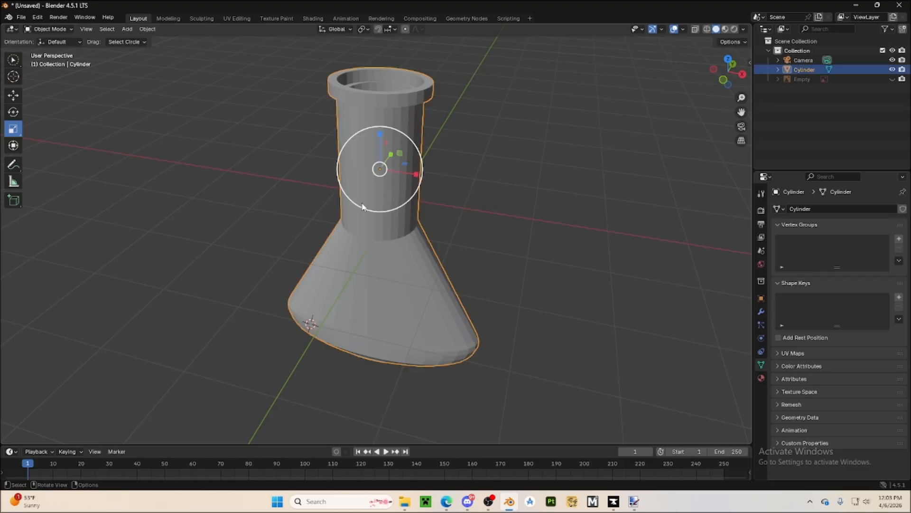
right_click(390, 232)
mouse_move(390, 232)
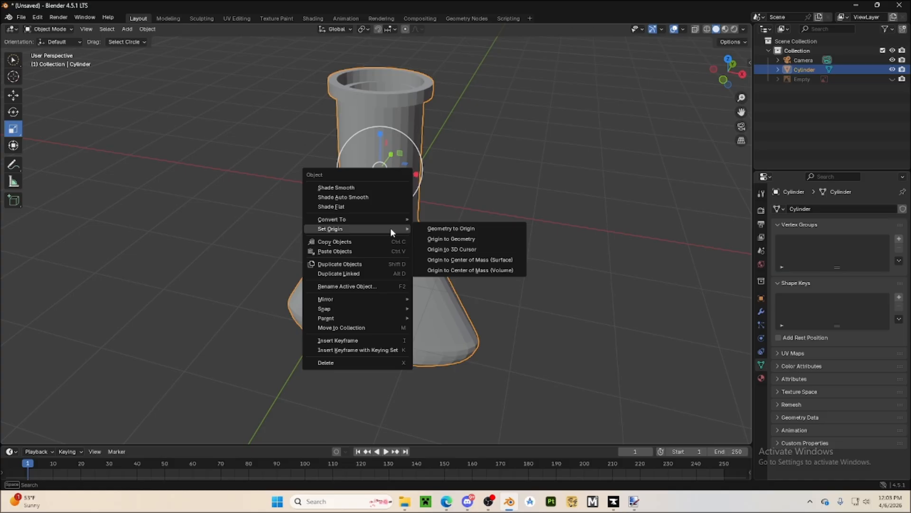
left_click(366, 197)
left_click(489, 251)
Select the smoothed flask object in the viewport
middle_click_drag(489, 252, 300, 237)
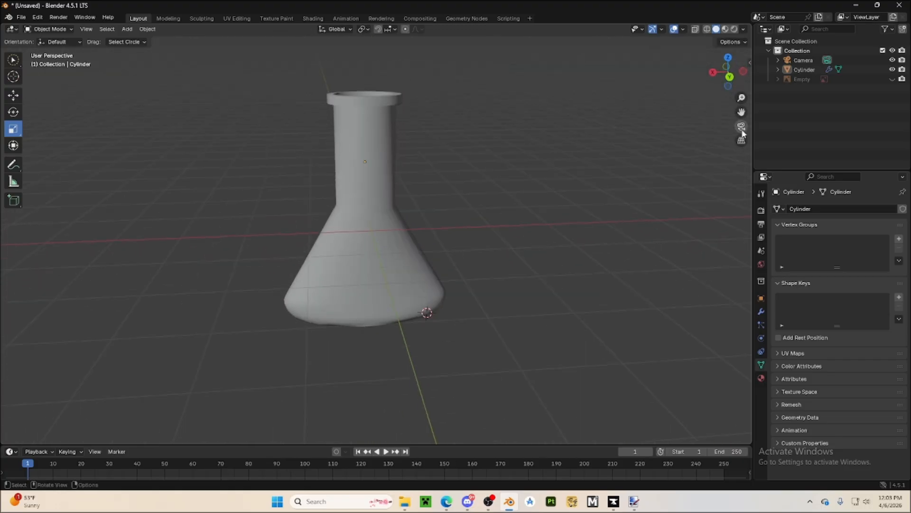
left_click(743, 132)
left_click(741, 126)
middle_click_drag(569, 241, 354, 291)
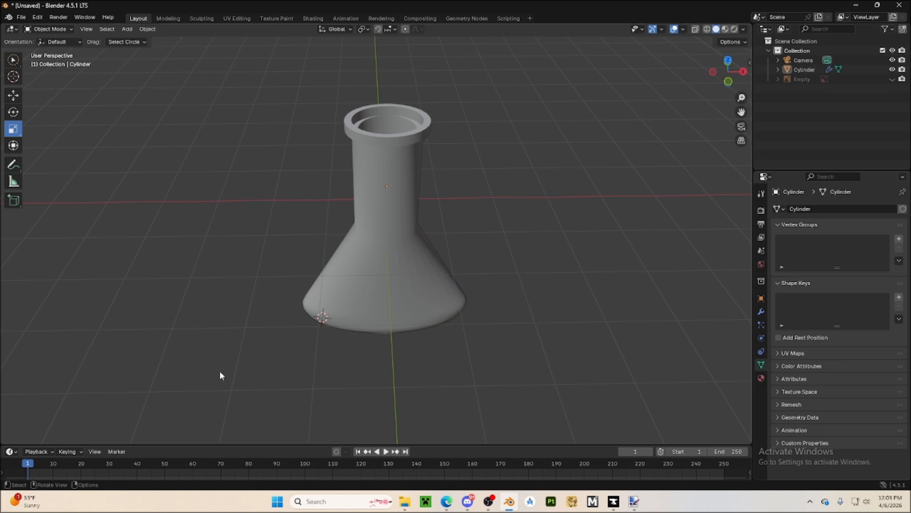
left_click(378, 300)
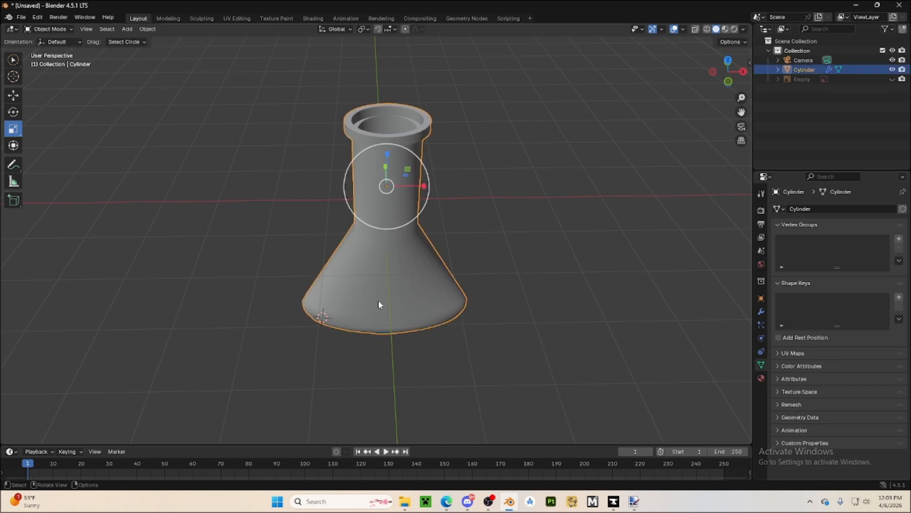
left_click(20, 18)
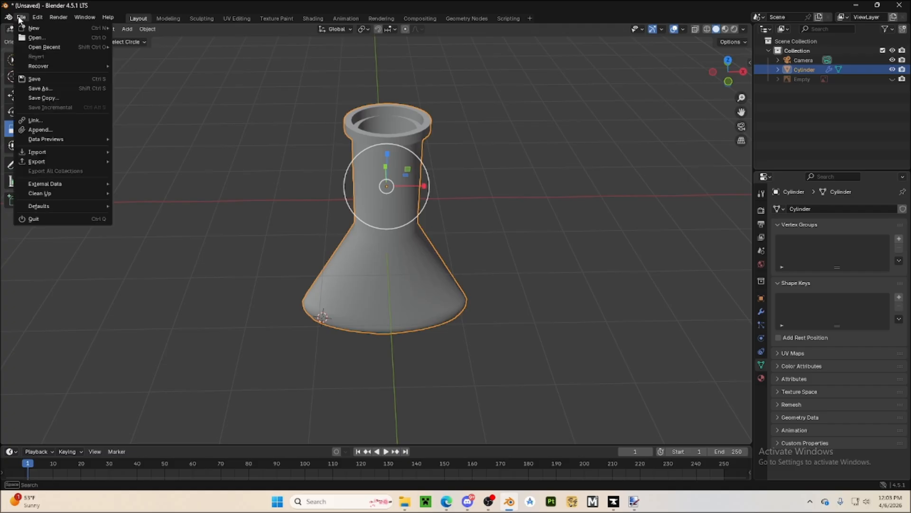
left_click(41, 88)
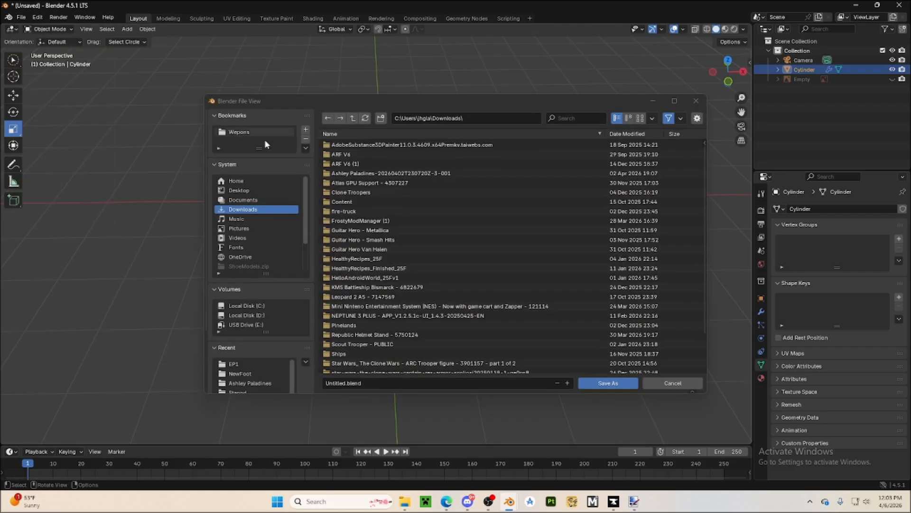
left_click(252, 191)
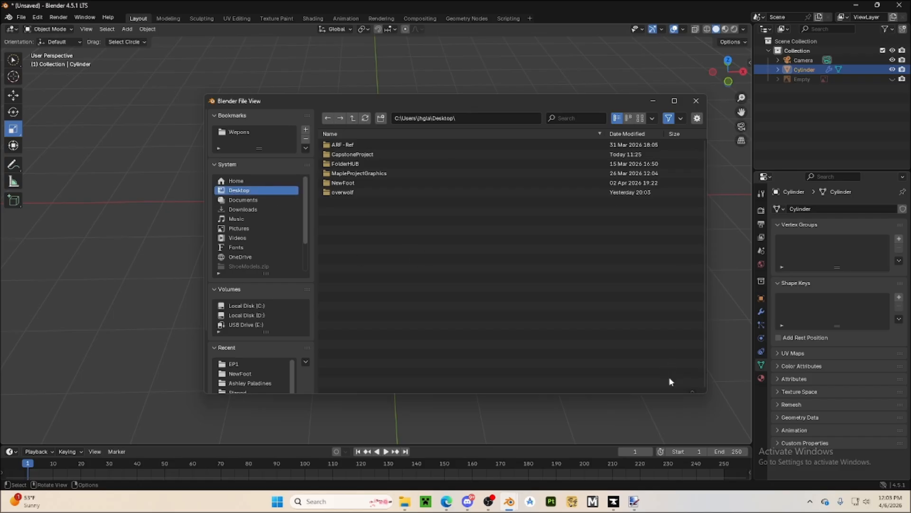
left_click(670, 381)
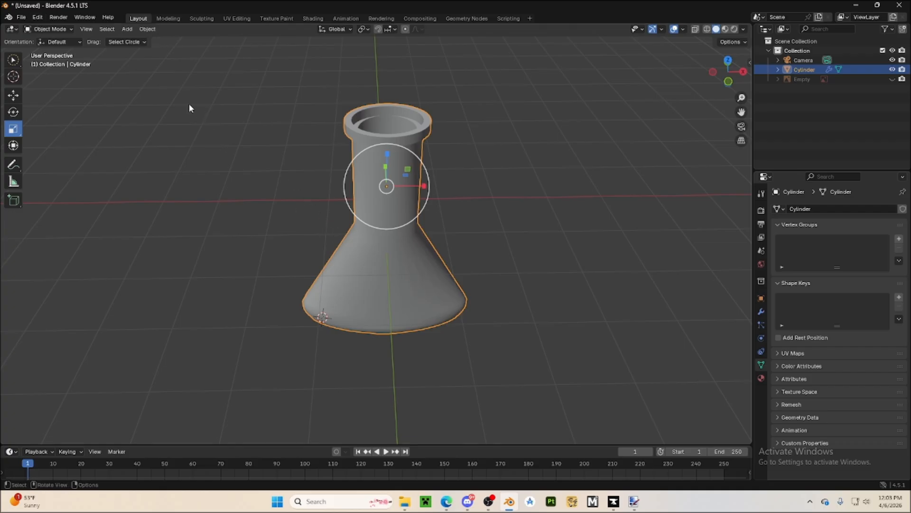
Bring up the available export file formats for the flask
left_click(21, 18)
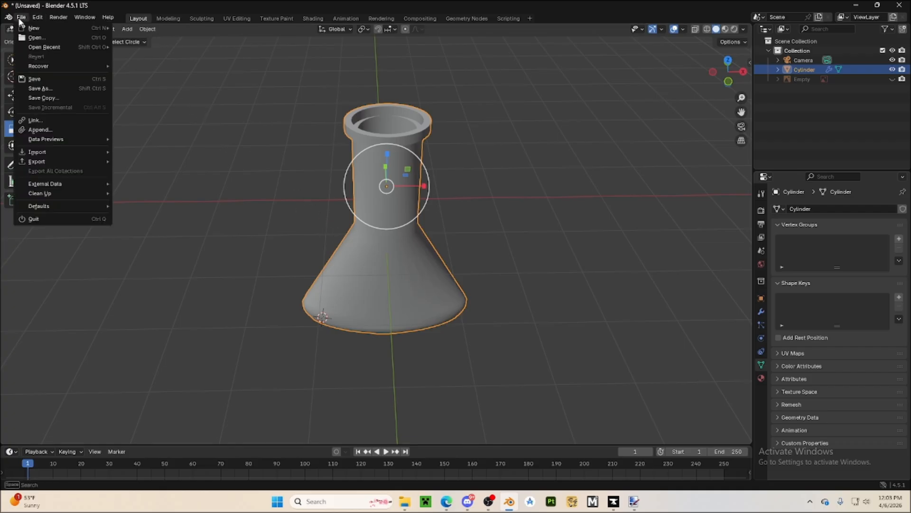
mouse_move(28, 25)
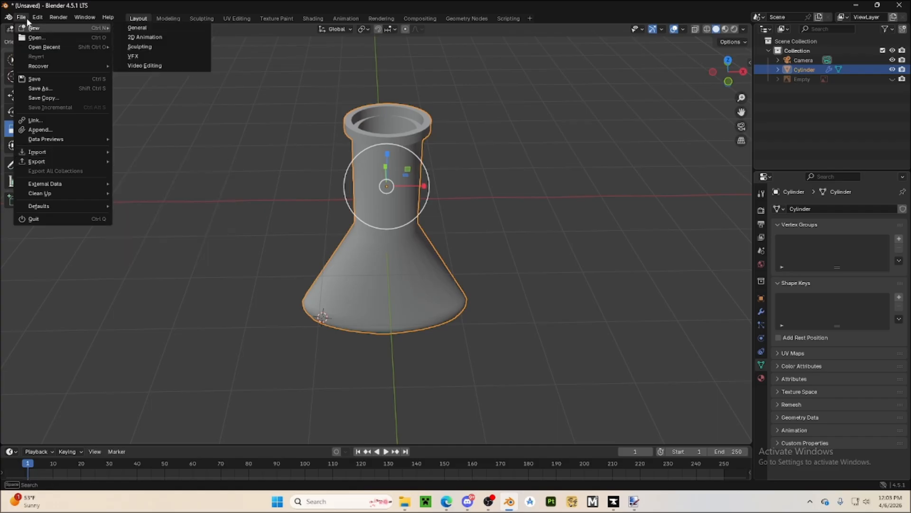
mouse_move(64, 162)
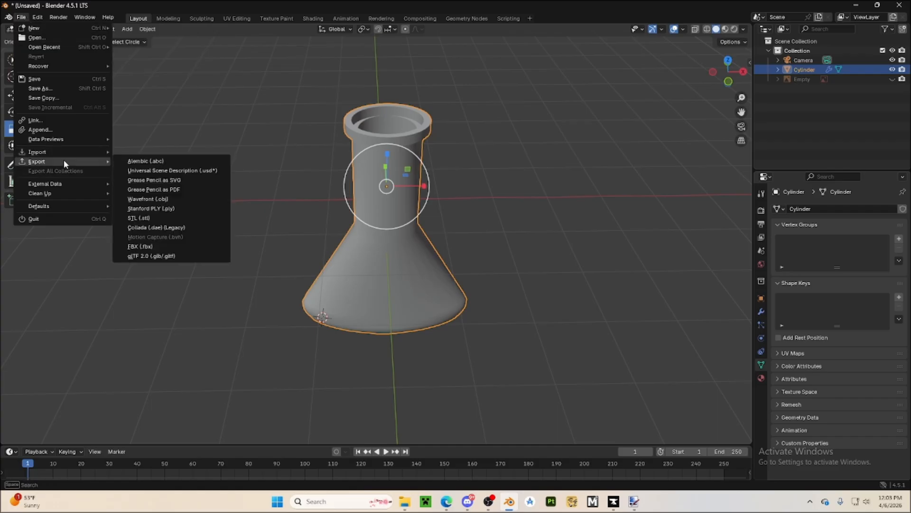
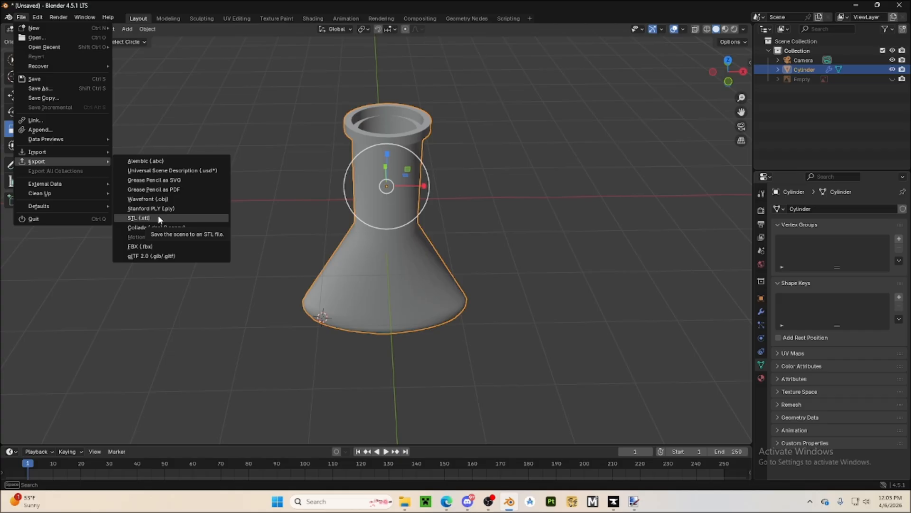
Start an STL export of the flask and restrict it to the selected object only
left_click(159, 218)
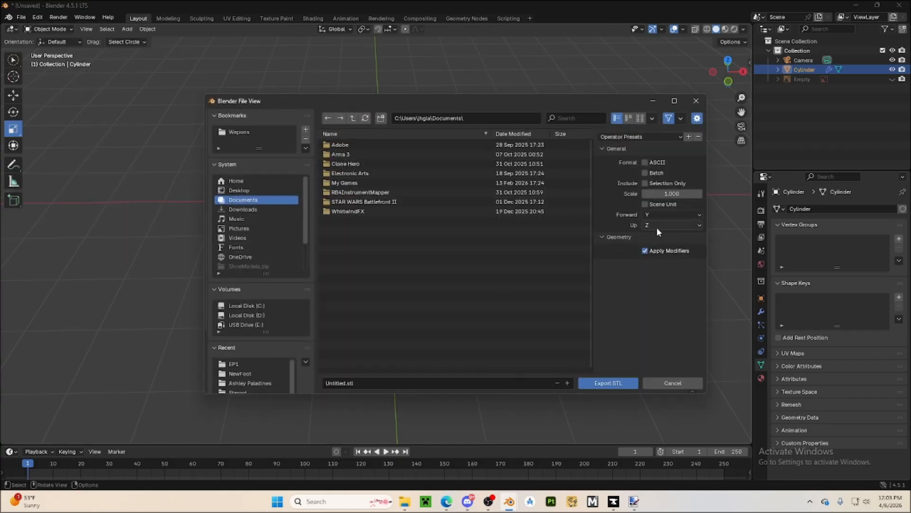
left_click(646, 184)
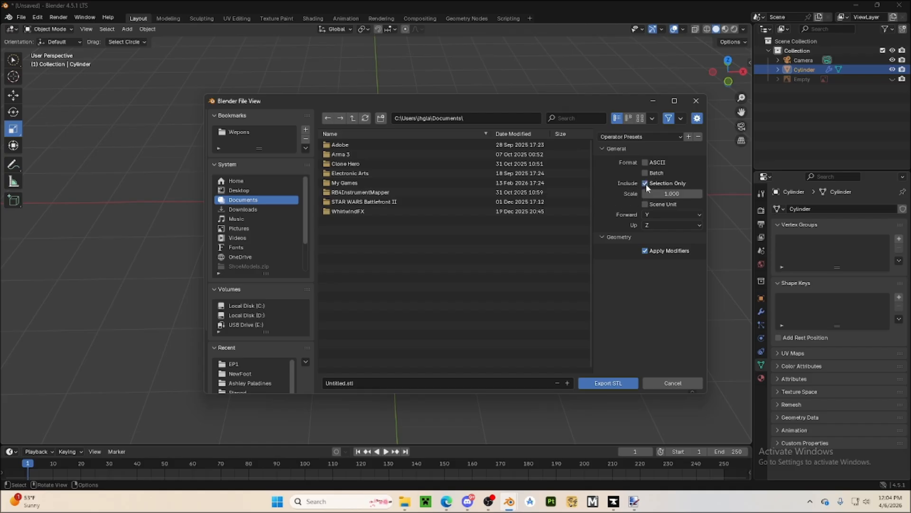
left_click_drag(524, 102, 431, 94)
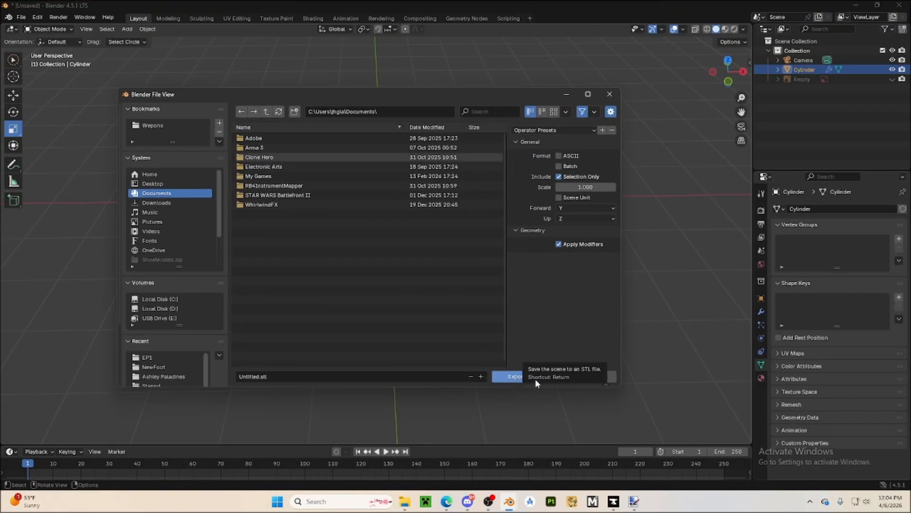
Set the export destination to the Desktop folder CapstoneProject\Episodes\EP1
left_click(156, 184)
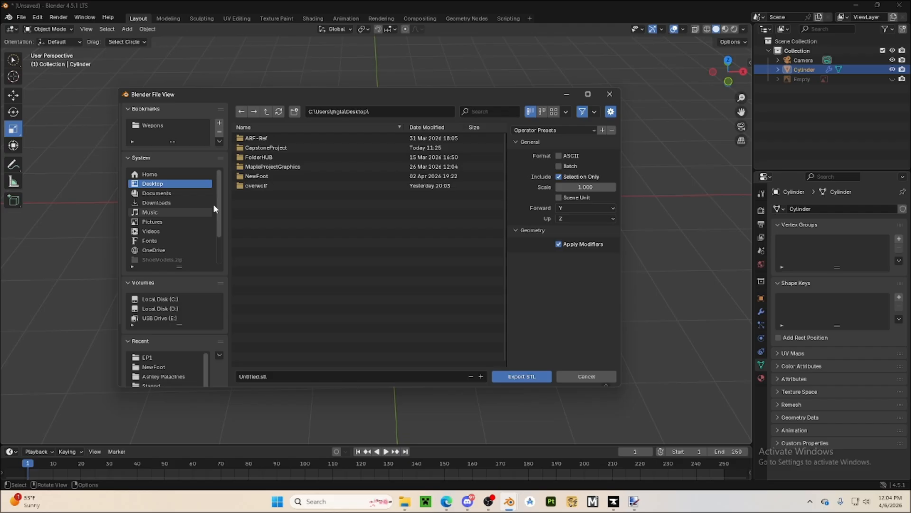
left_click(263, 148)
left_click(257, 139)
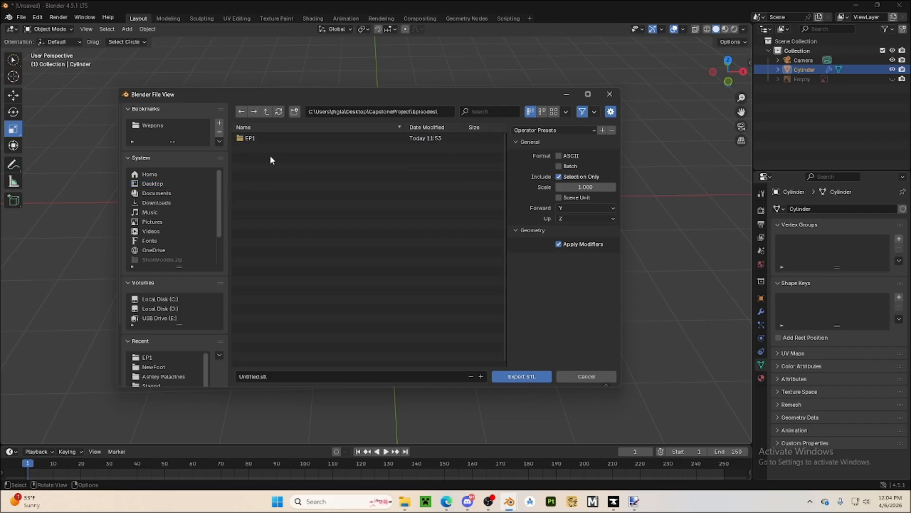
left_click(268, 138)
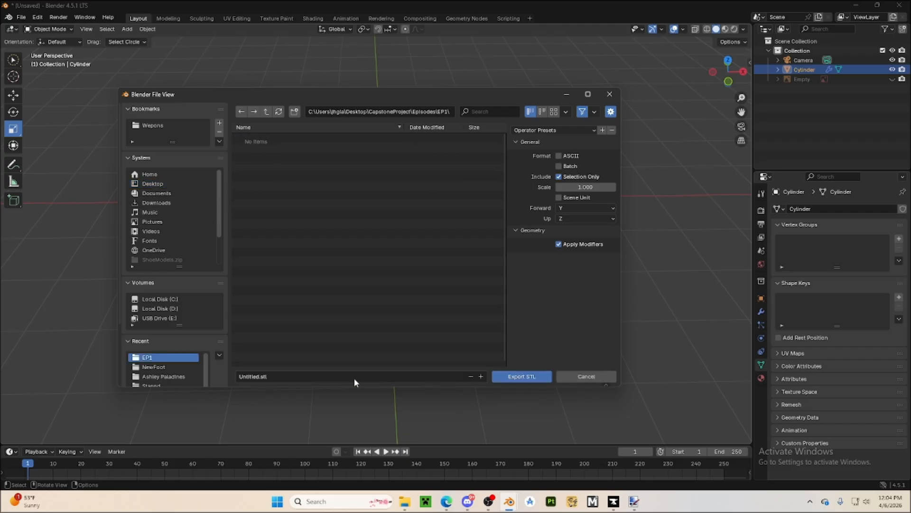
Name the export file Bottle, export it as STL, and deselect the flask
left_click(333, 376)
type("Bo")
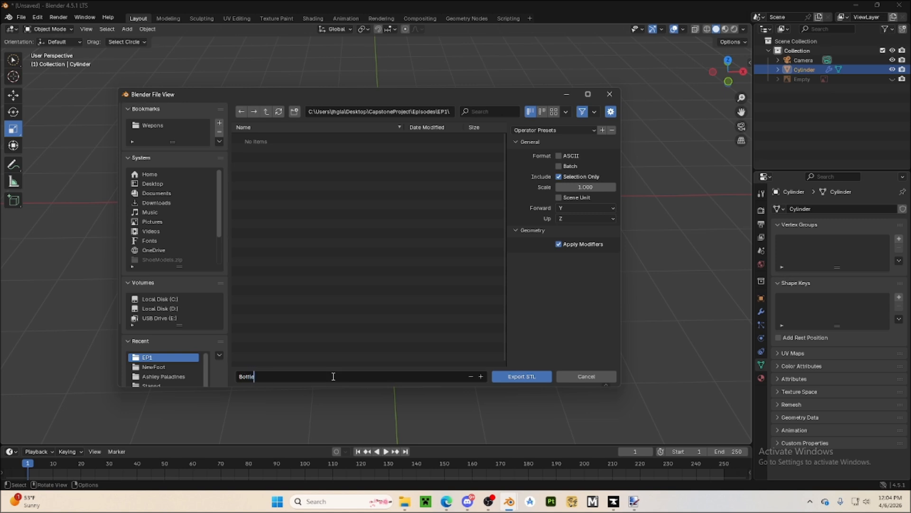
type("ttle")
left_click(499, 376)
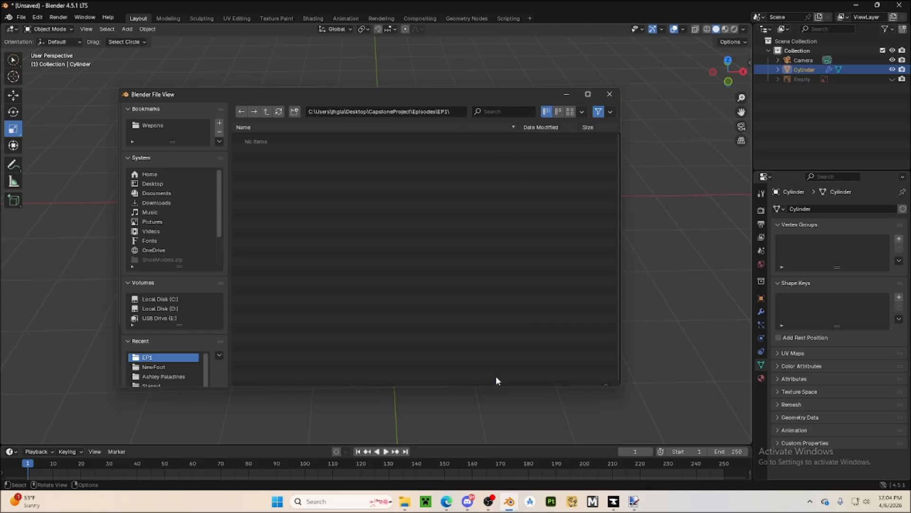
left_click(356, 377)
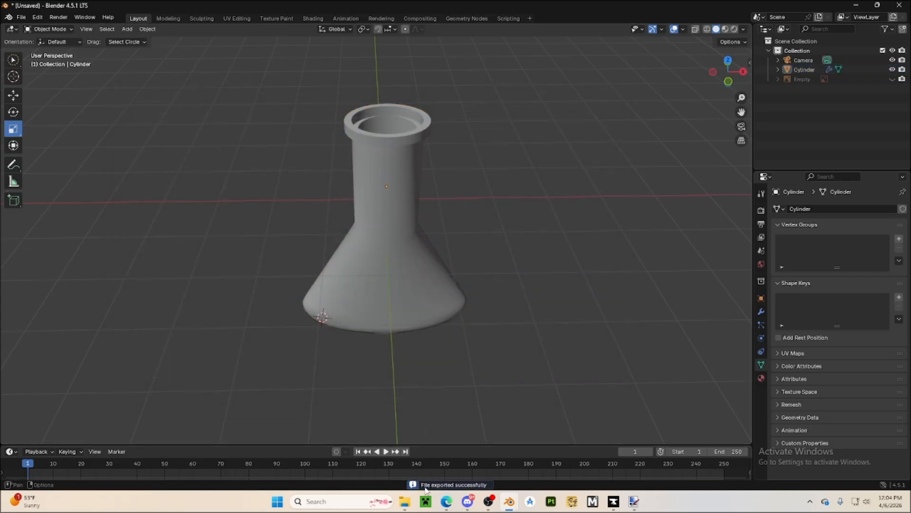